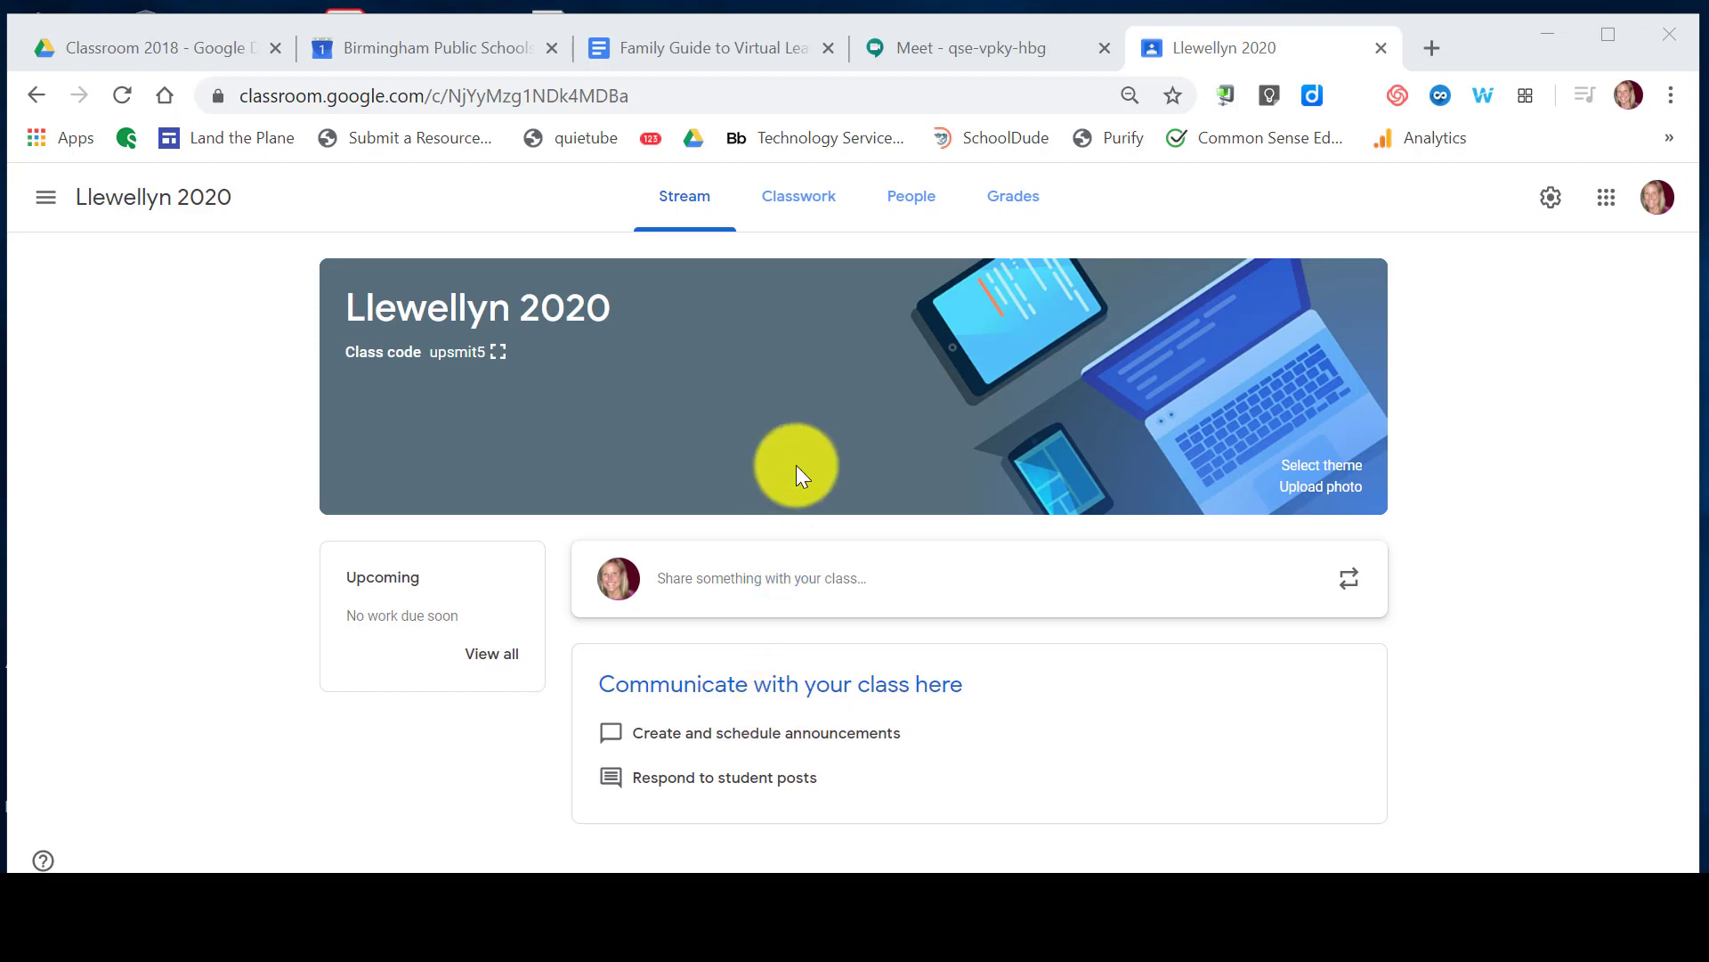
{"action": "left_click", "coordinate": [809, 218]}
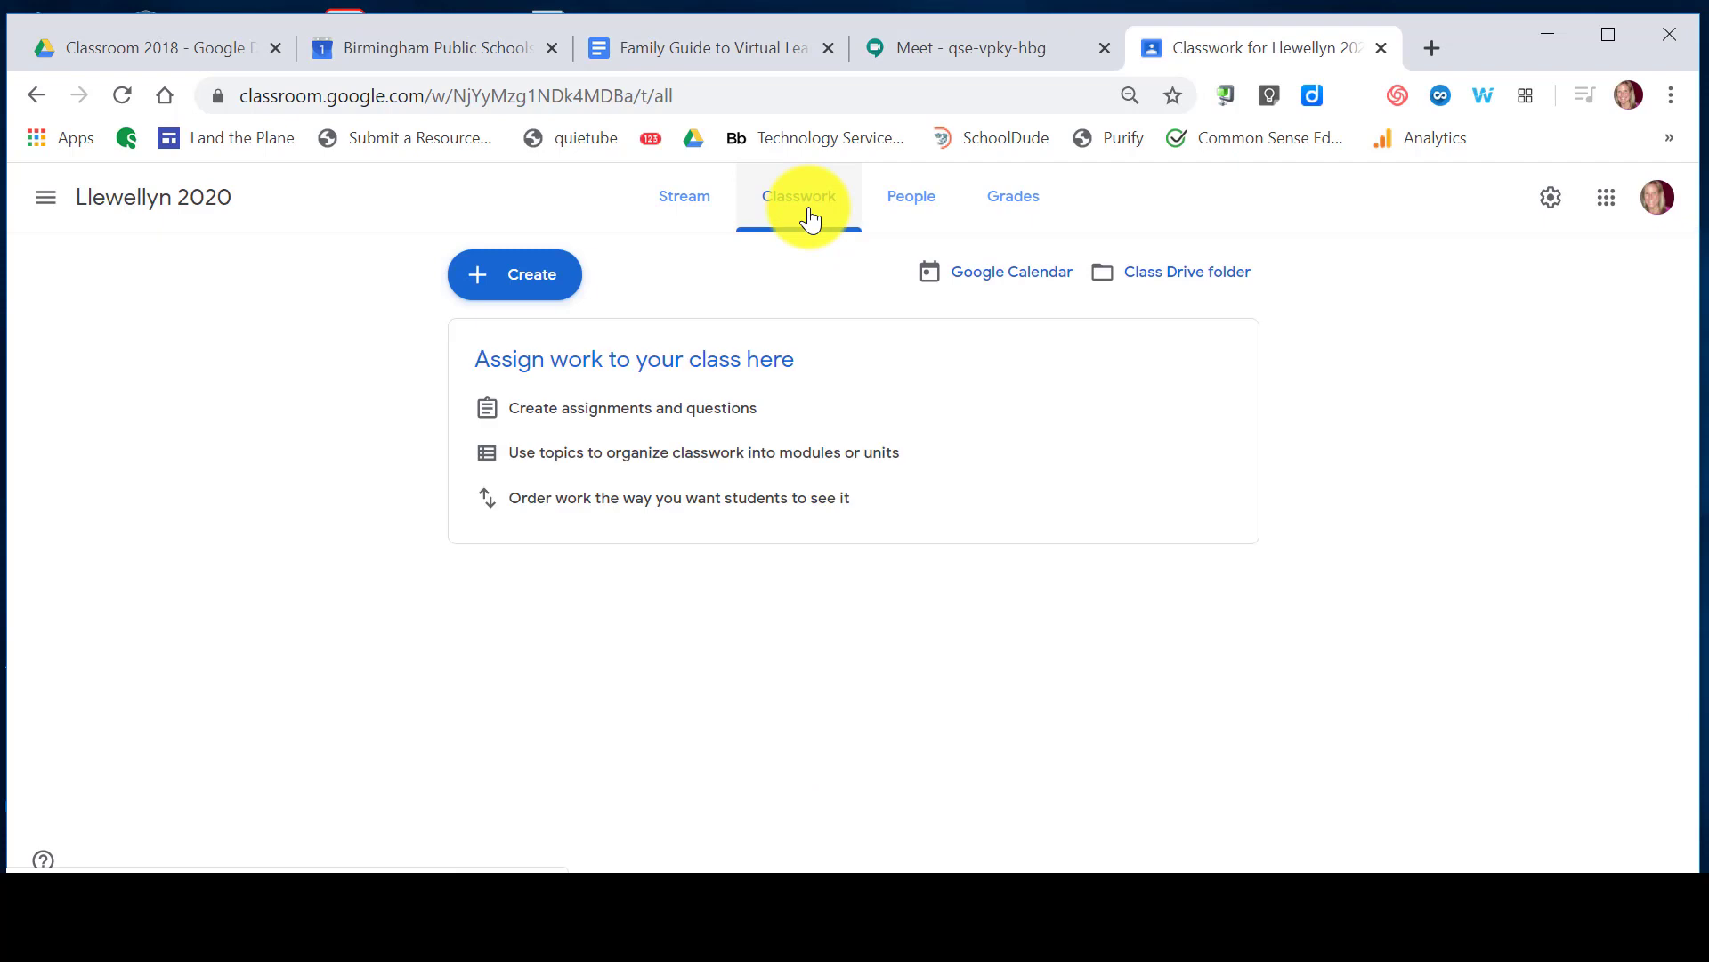
{"action": "left_click", "coordinate": [687, 211]}
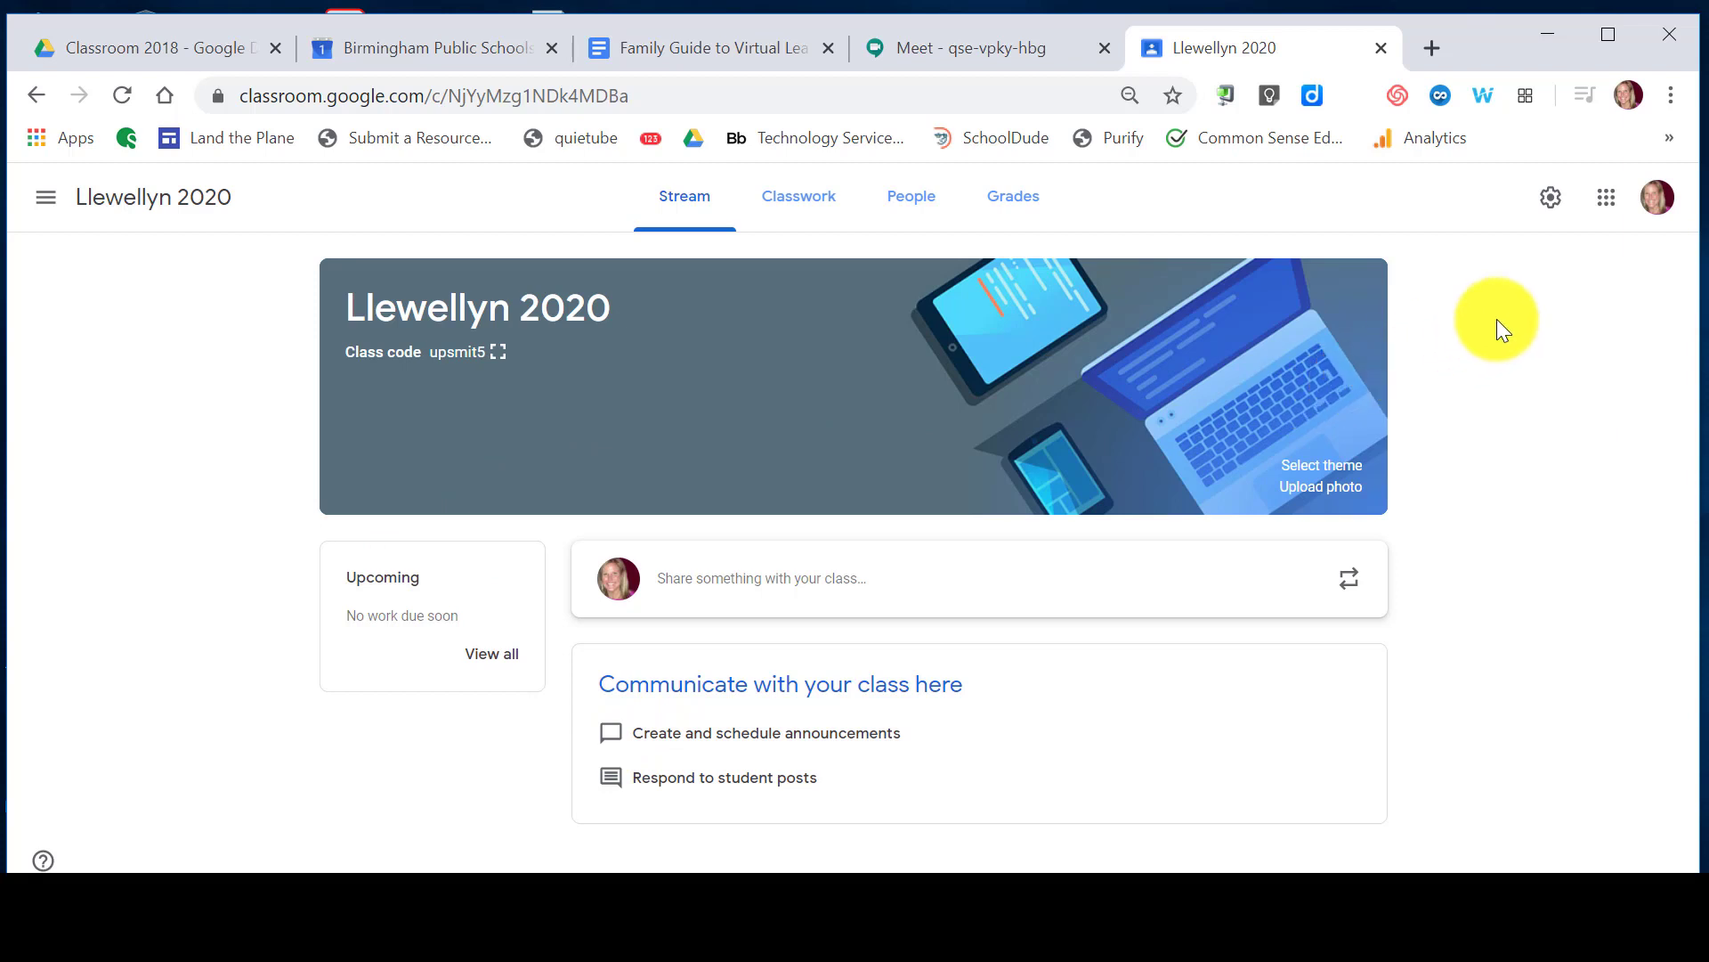
In the class settings, review the classwork notification options and keep the stream on "Only teachers can post or comment"
{"action": "left_click", "coordinate": [1550, 201]}
{"action": "scroll", "coordinate": [1440, 426], "scroll_direction": "down", "scroll_amount": 5}
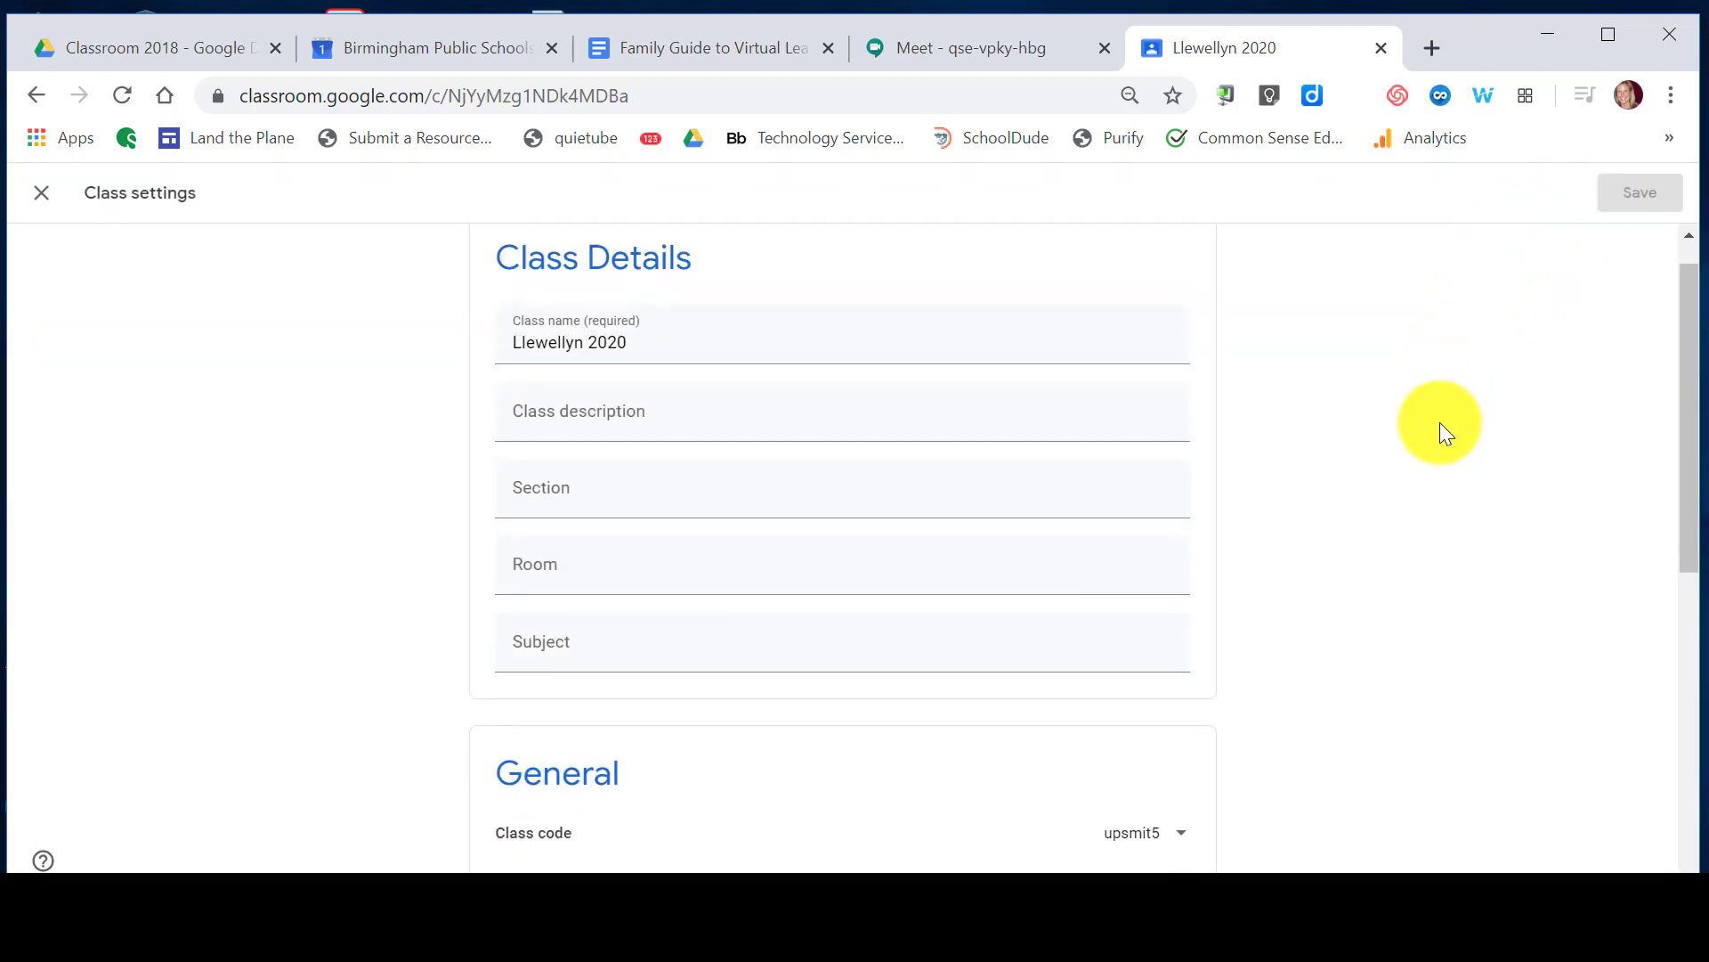
{"action": "scroll", "coordinate": [1440, 422], "scroll_direction": "down", "scroll_amount": 1}
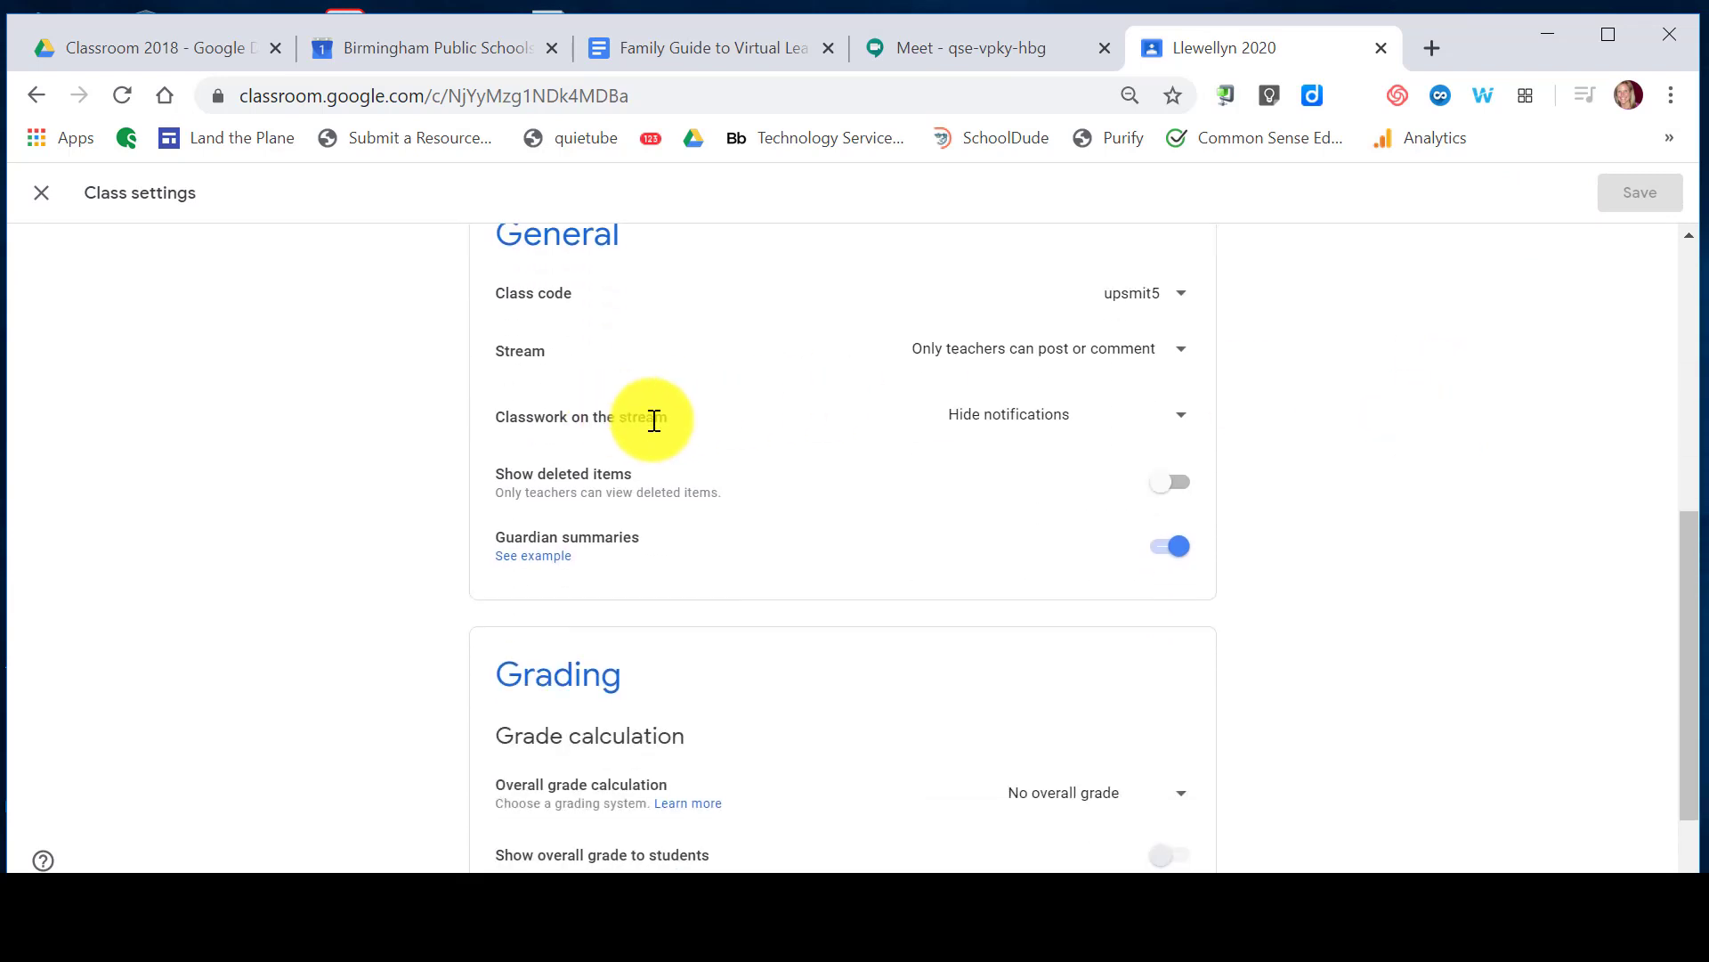
{"action": "left_click", "coordinate": [1182, 424]}
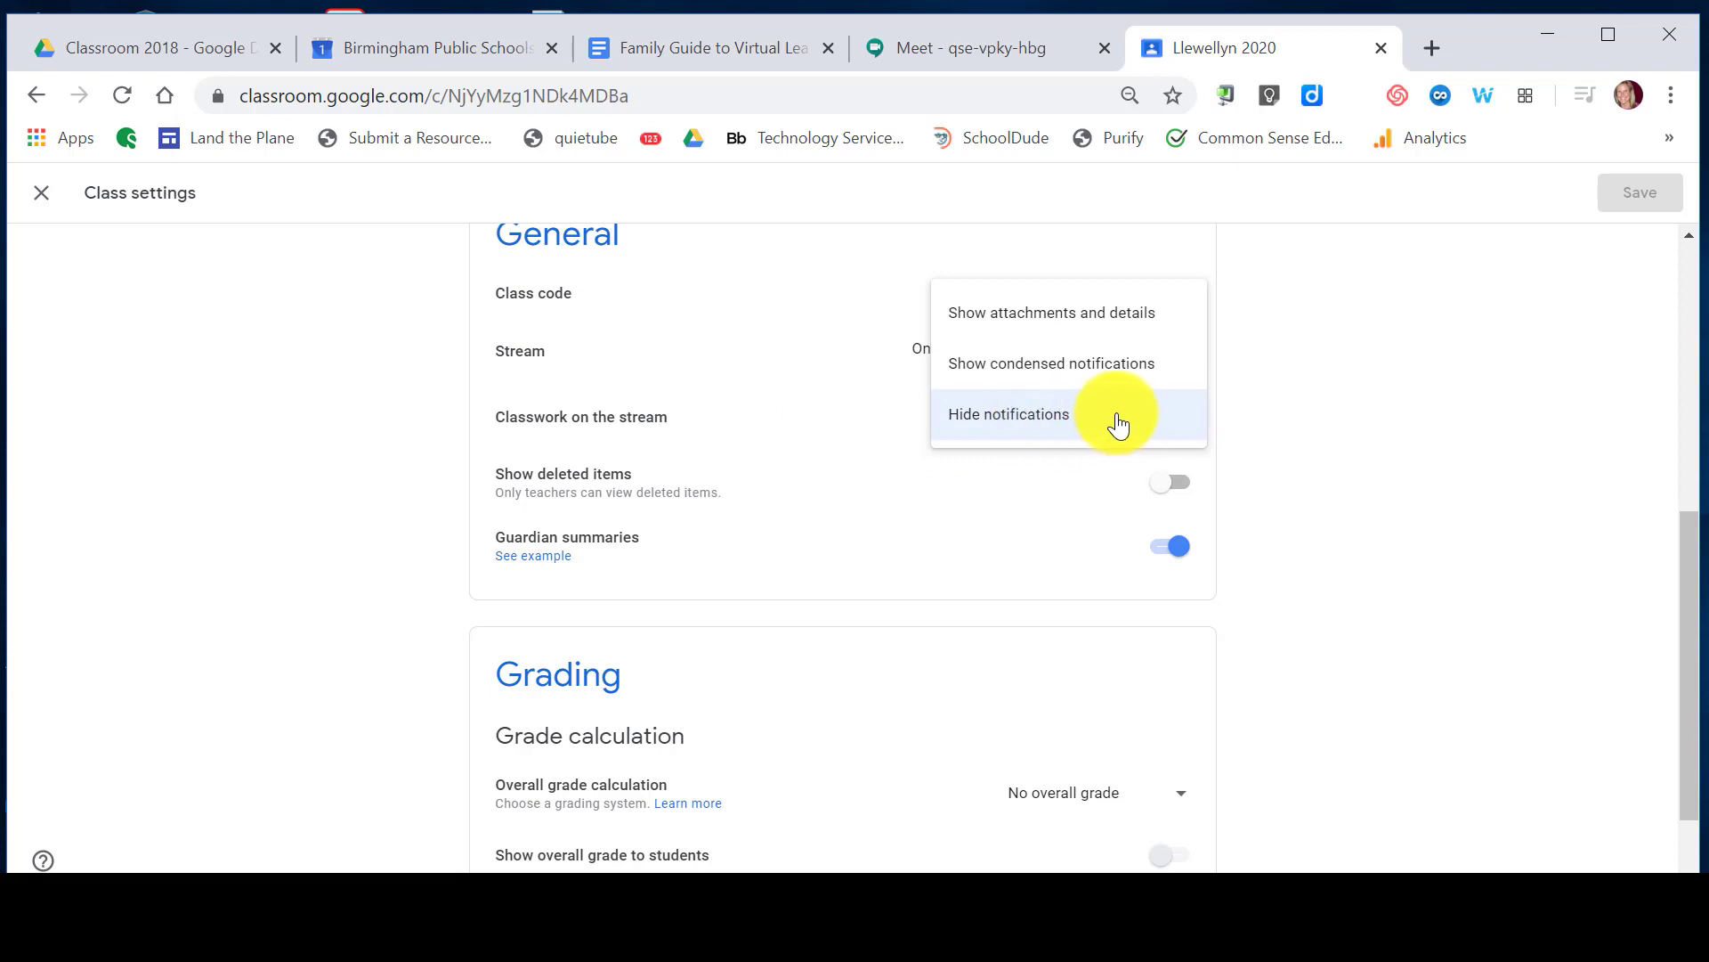
{"action": "left_click", "coordinate": [1347, 410]}
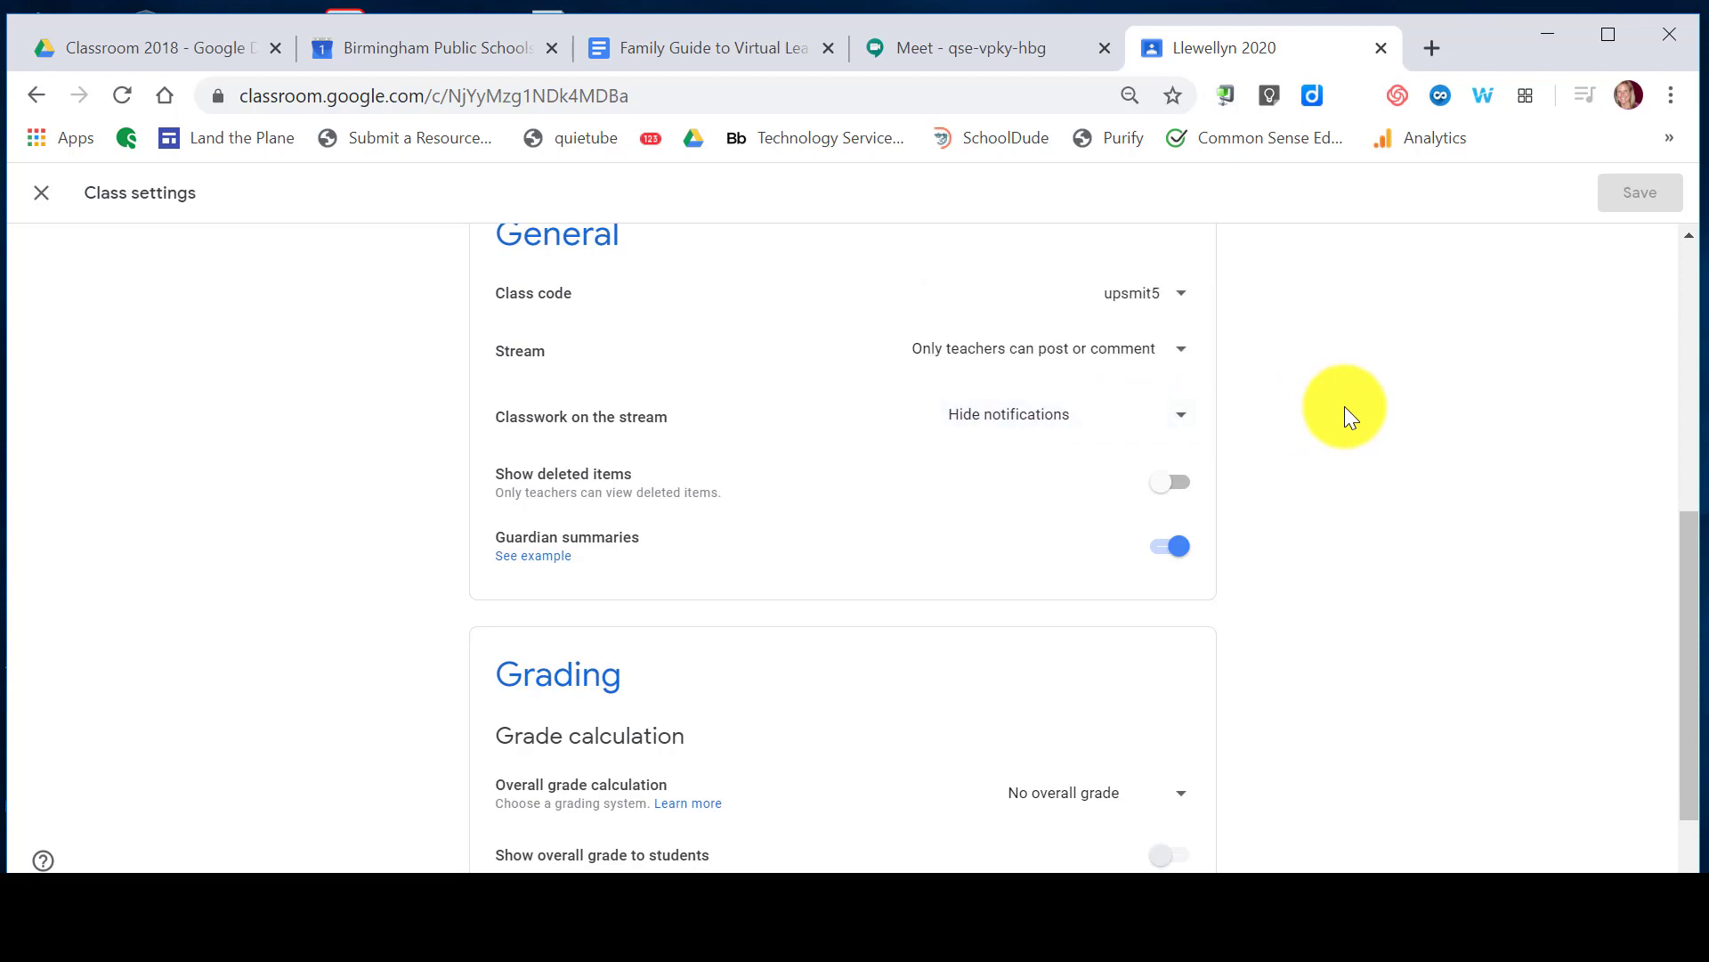
{"action": "left_click", "coordinate": [1185, 361]}
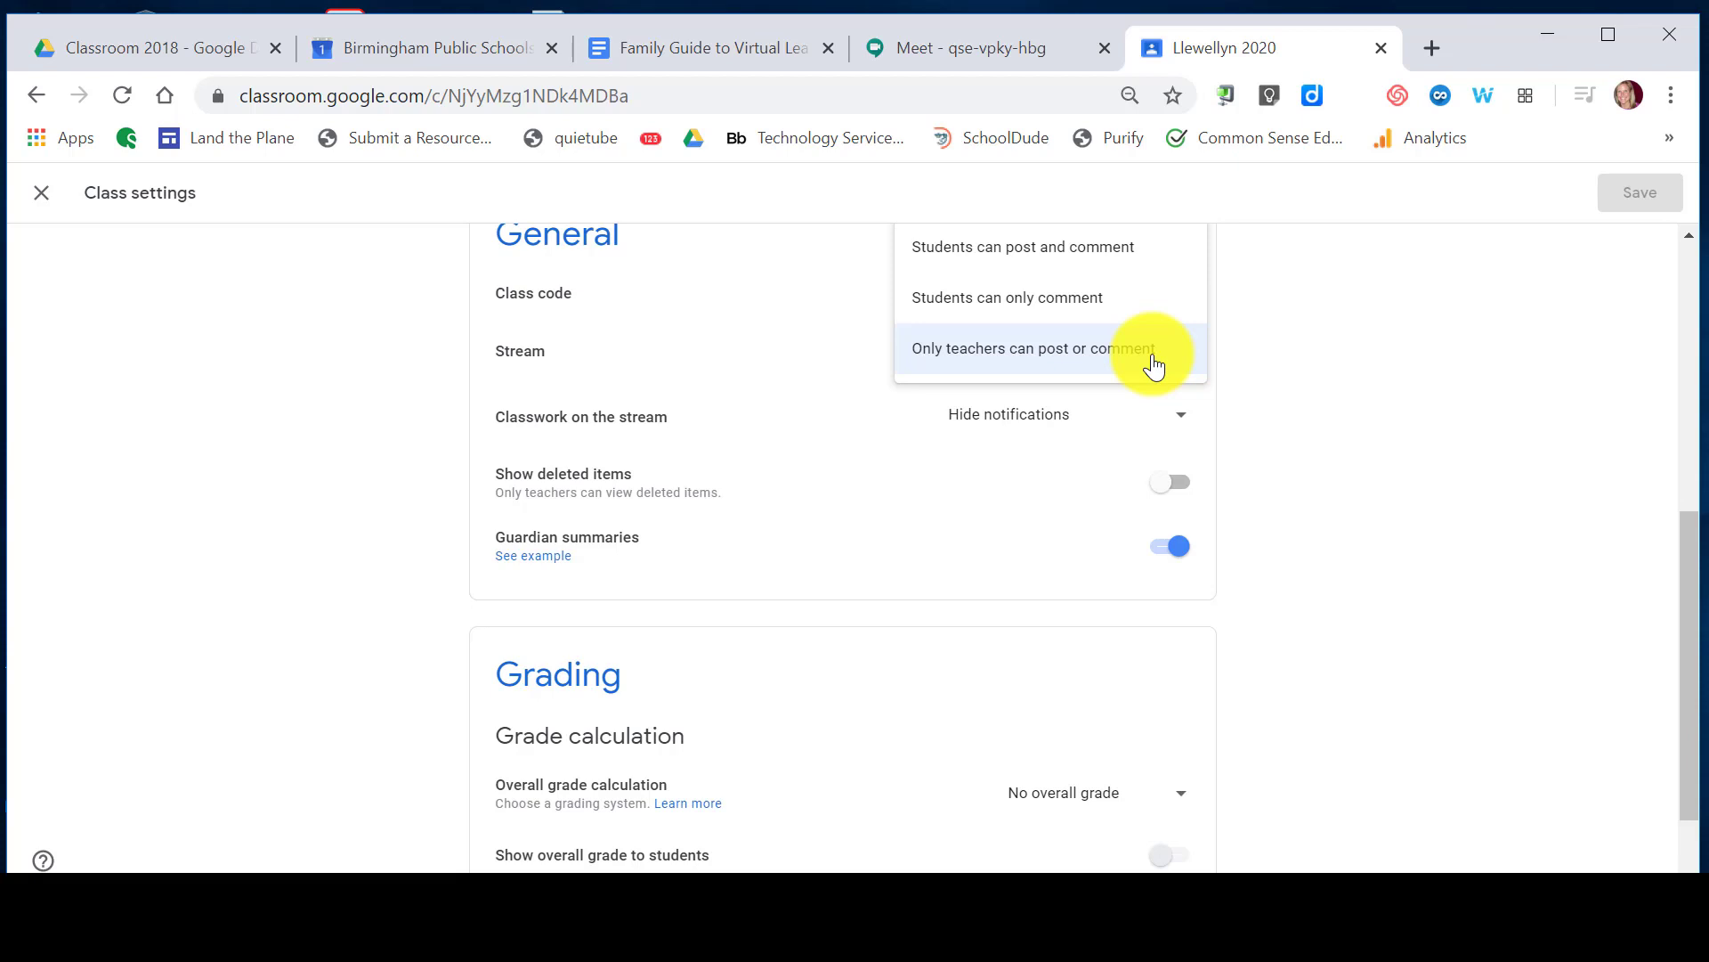
{"action": "left_click", "coordinate": [1155, 364]}
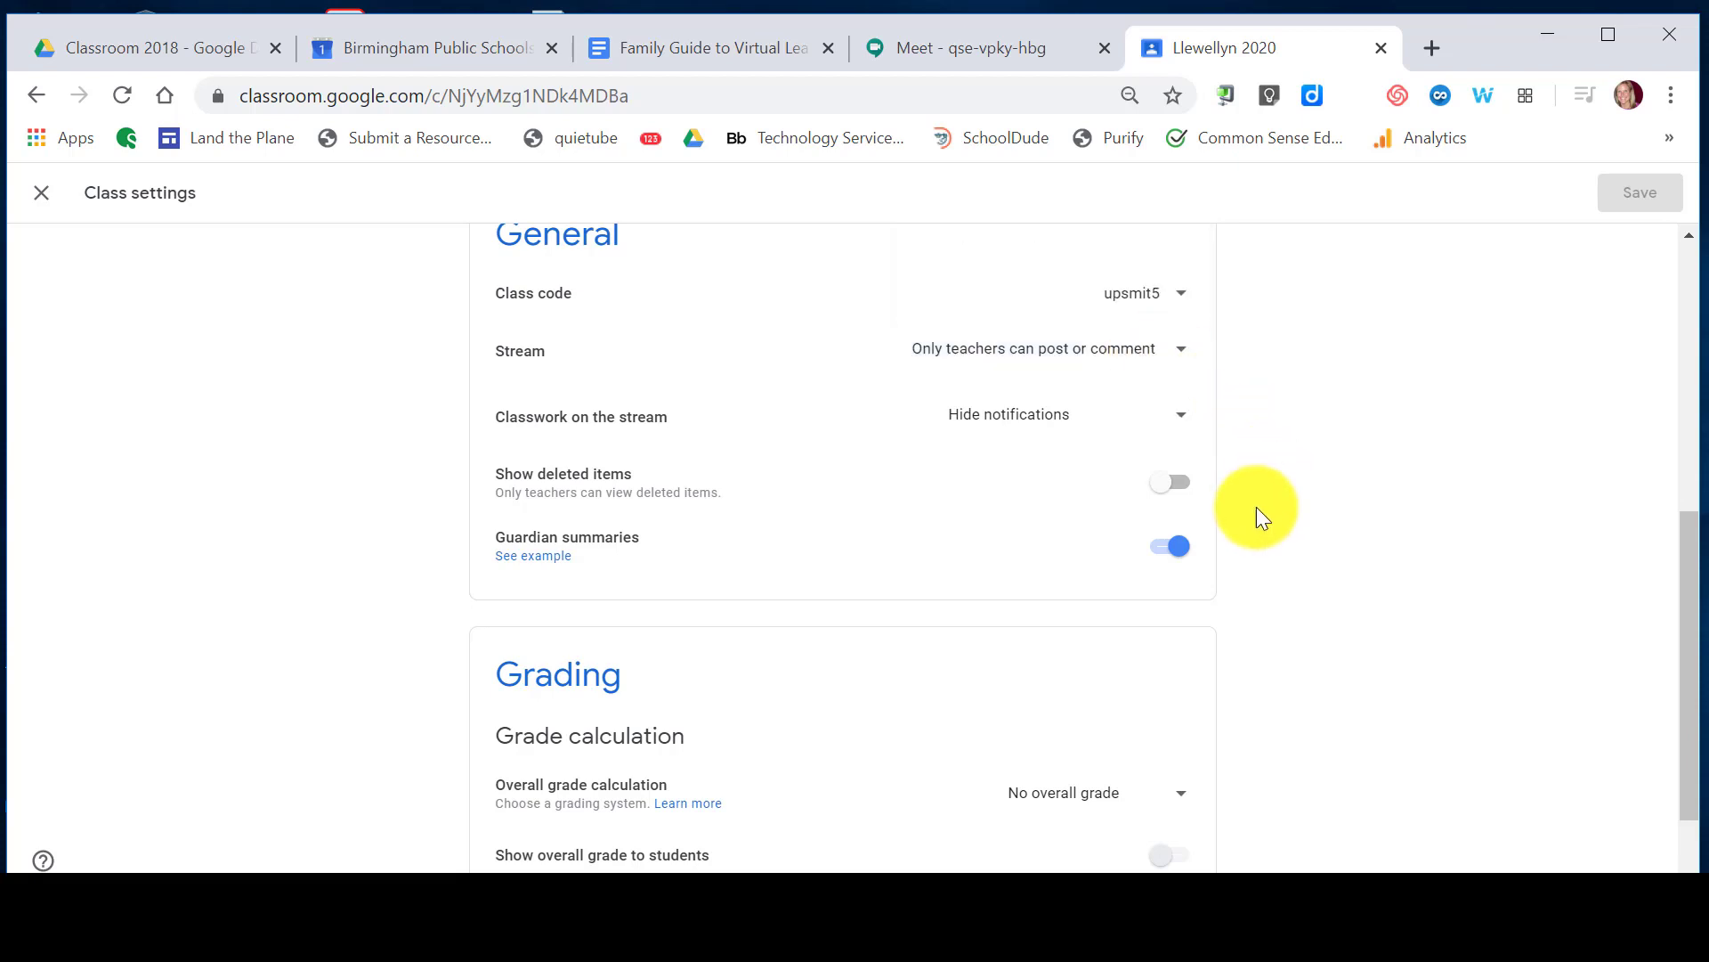
Turn off guardian summaries for the class and save the class settings
{"action": "left_click", "coordinate": [1180, 552]}
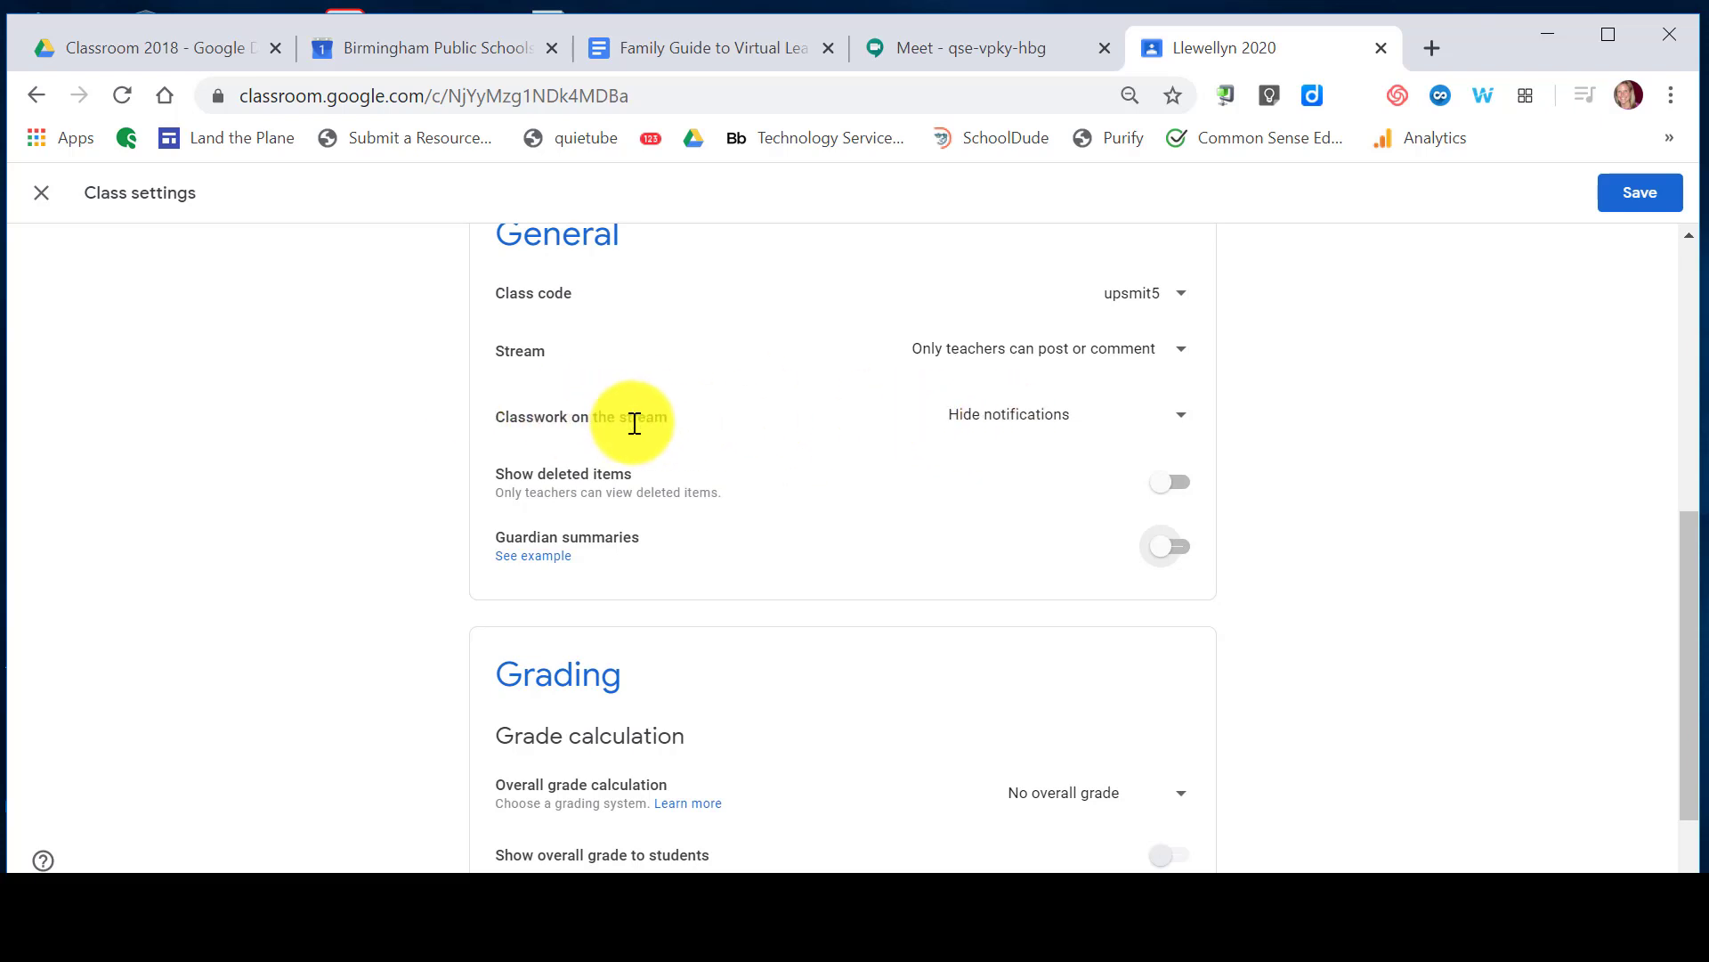
{"action": "left_click", "coordinate": [1628, 199]}
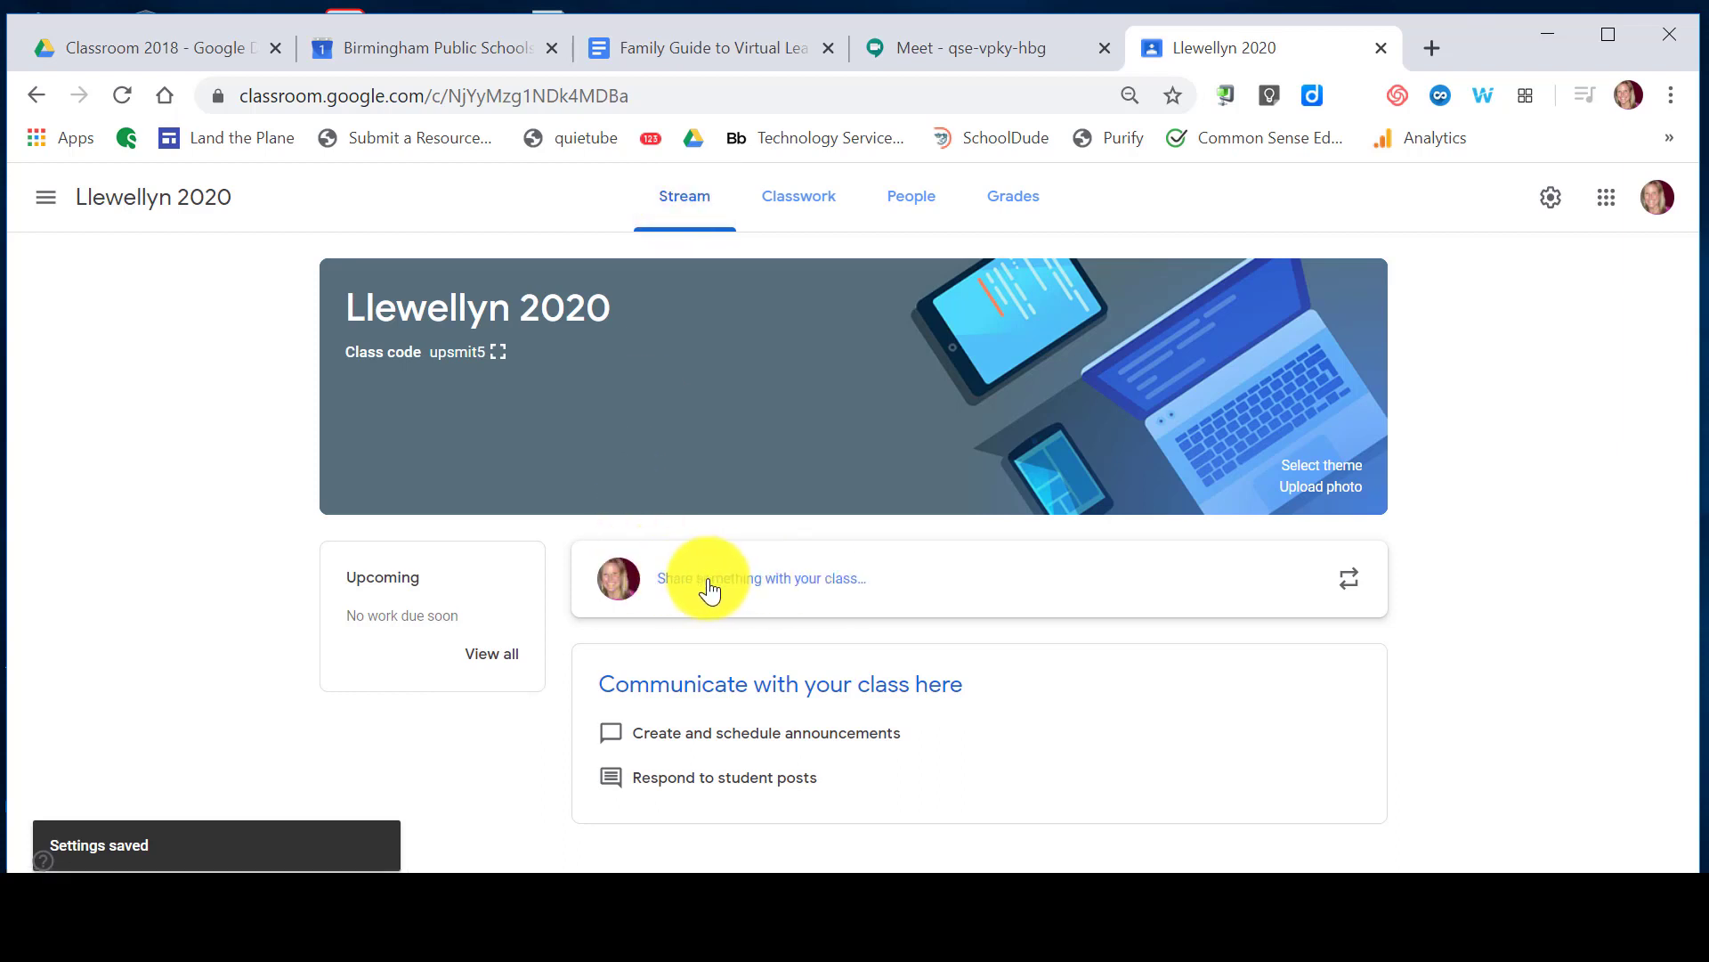
Write a class announcement on the stream reading "Good Morning."
{"action": "left_click", "coordinate": [799, 593]}
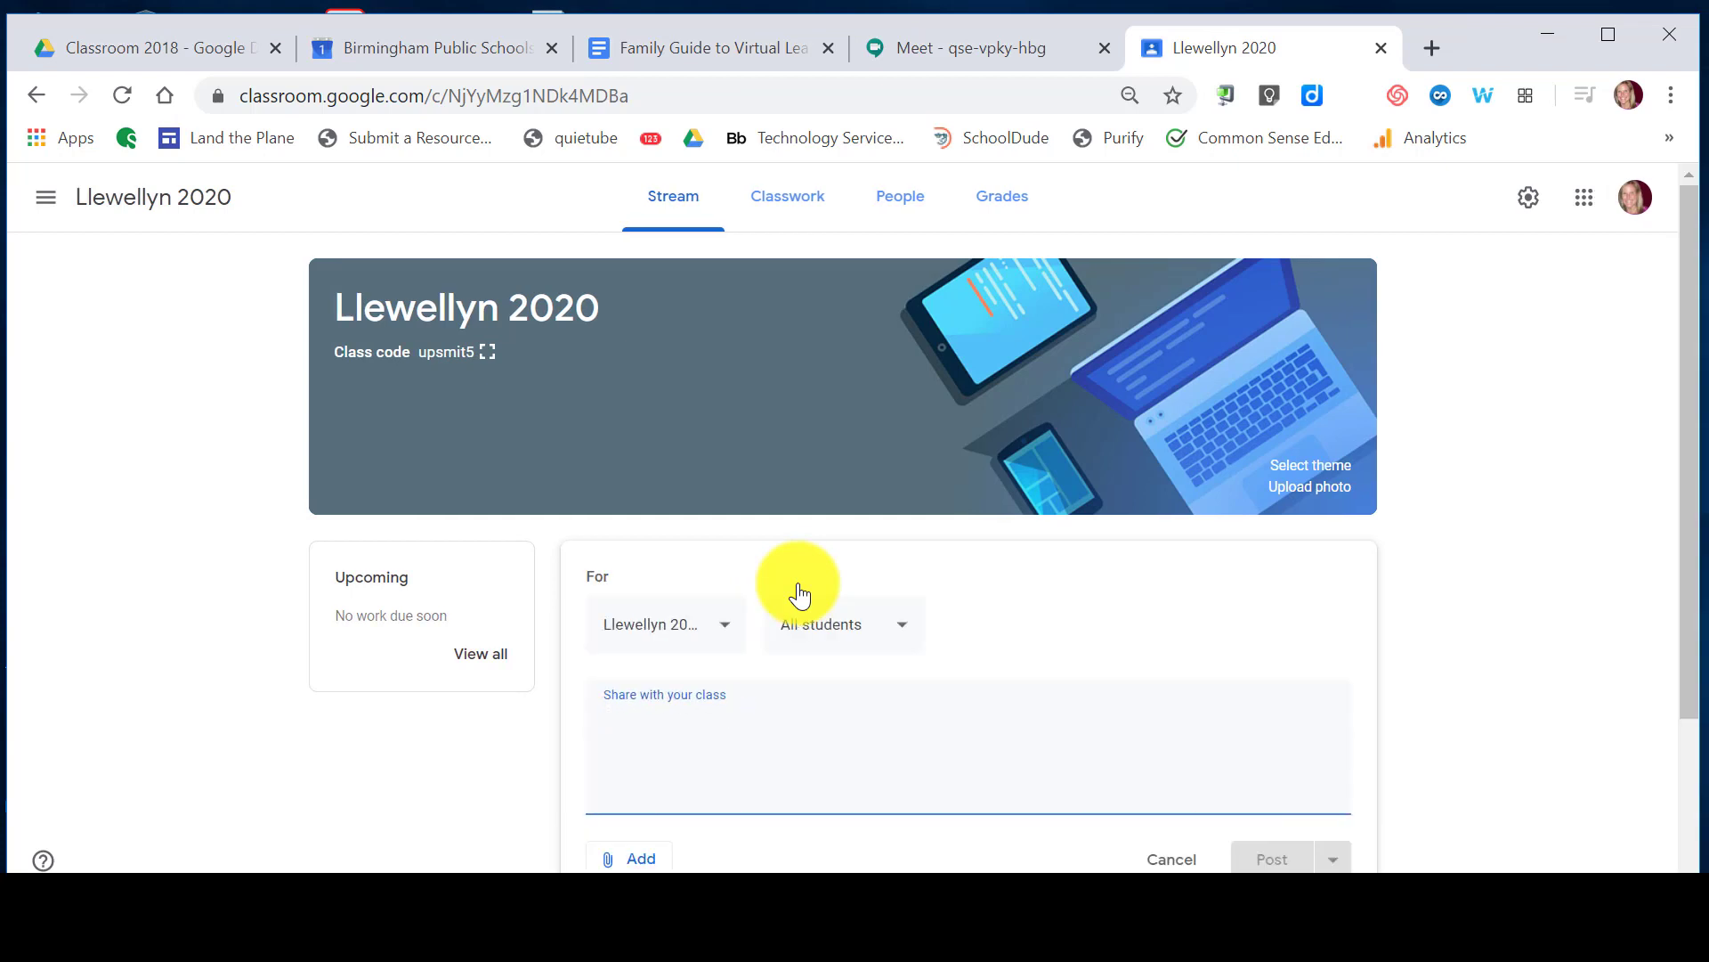
{"action": "type", "text": "Good Mo"}
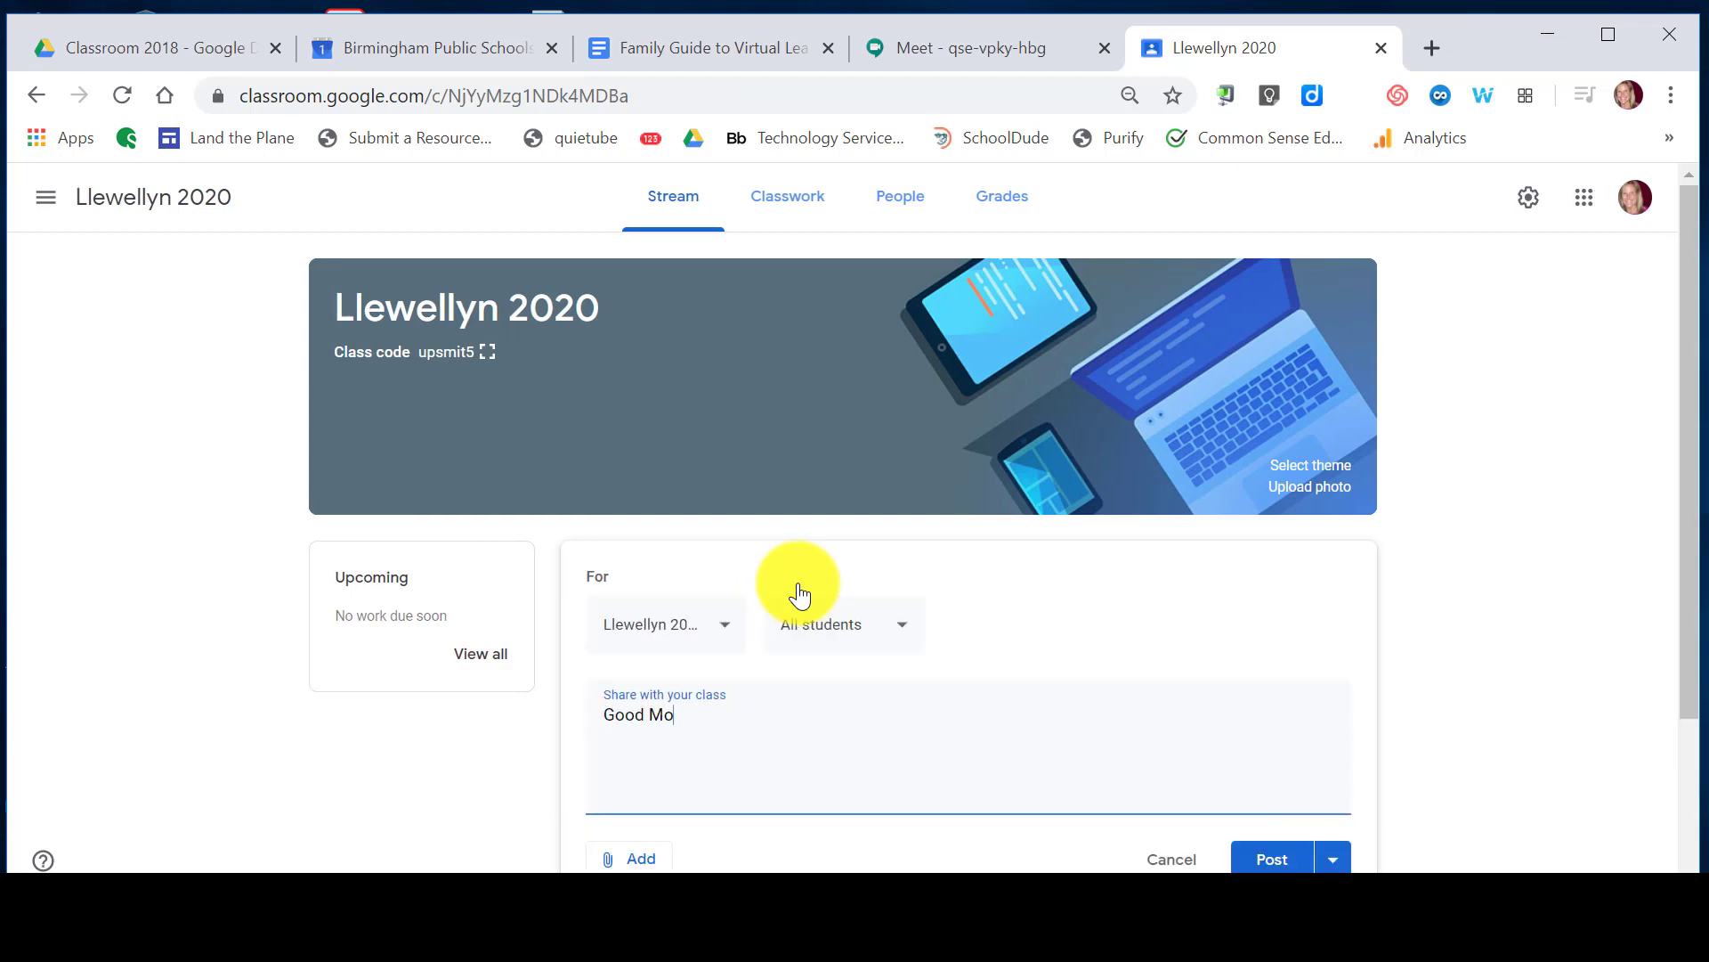
{"action": "type", "text": "rning."}
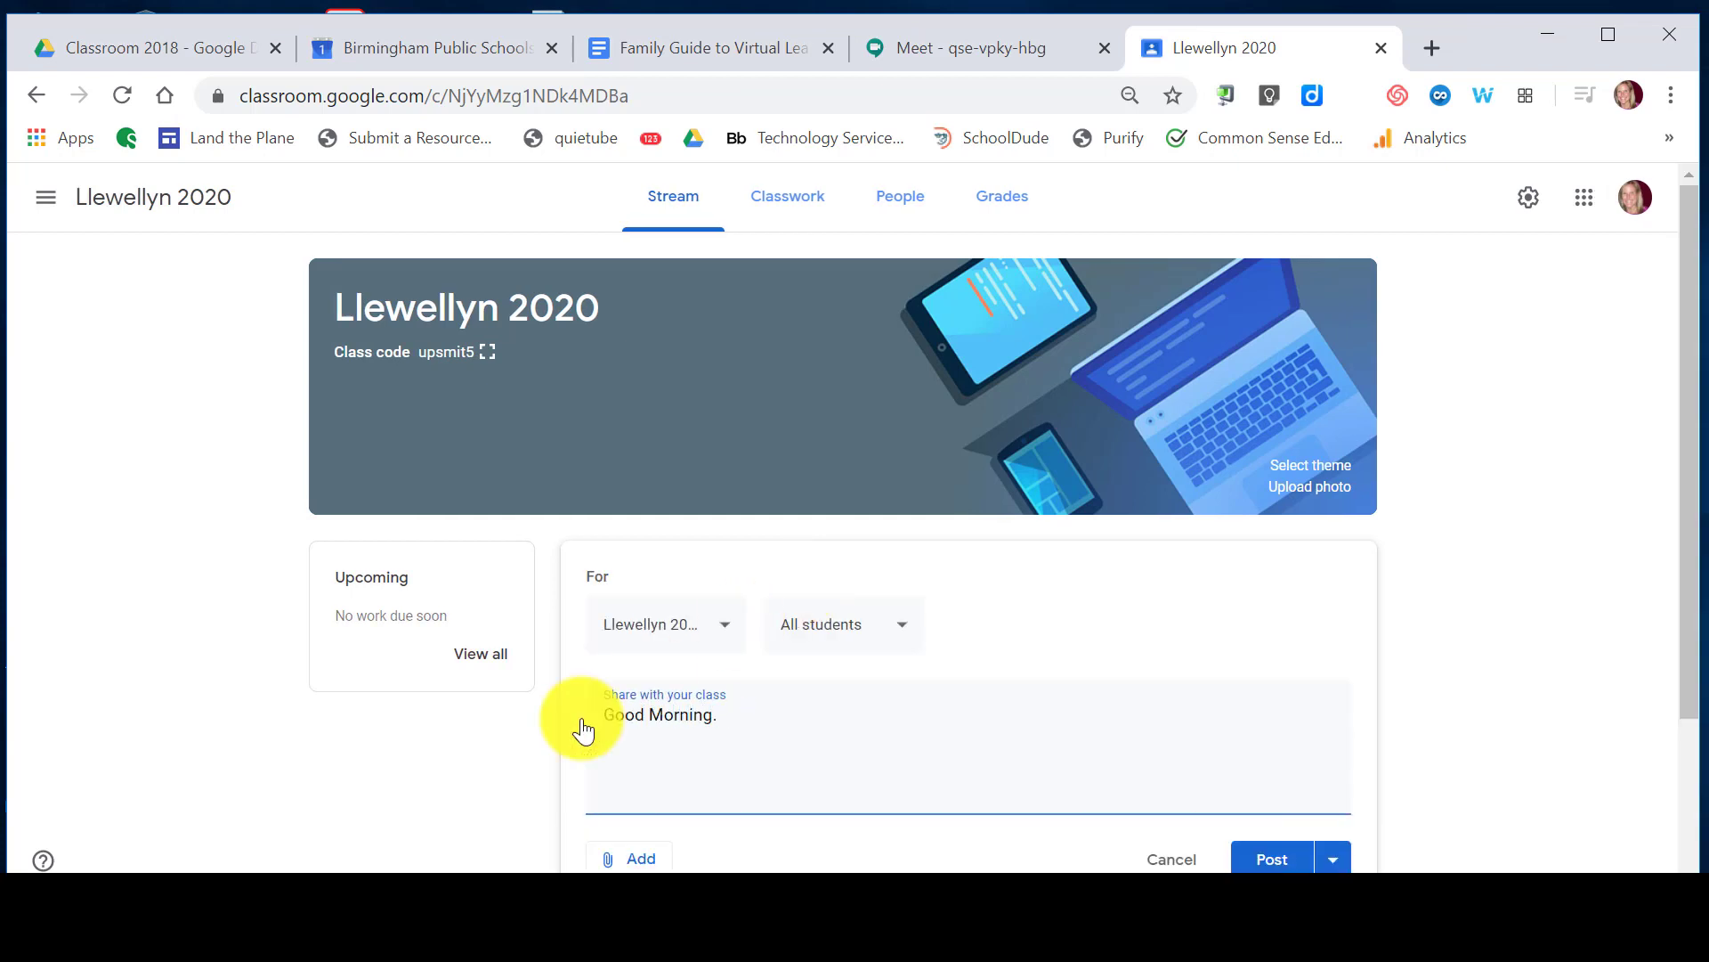
{"action": "scroll", "coordinate": [453, 805], "scroll_direction": "down", "scroll_amount": 2}
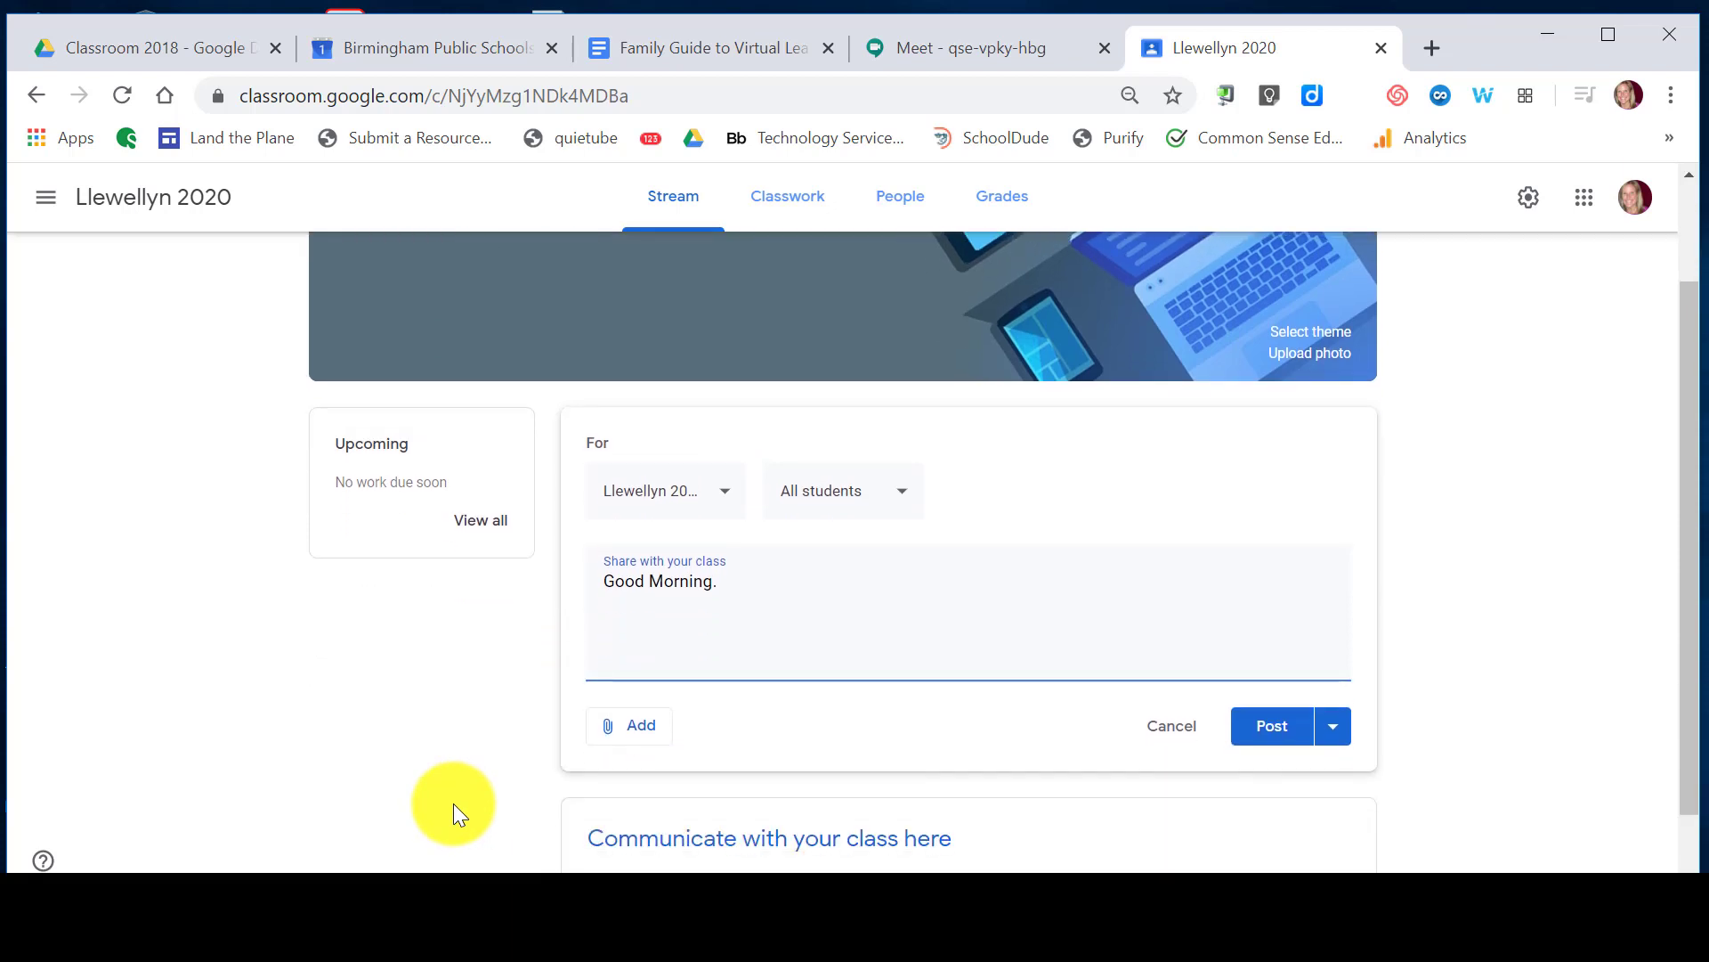
Examine the announcement's attachment types, the classes it can be shared with and its student recipients
{"action": "left_click", "coordinate": [640, 736]}
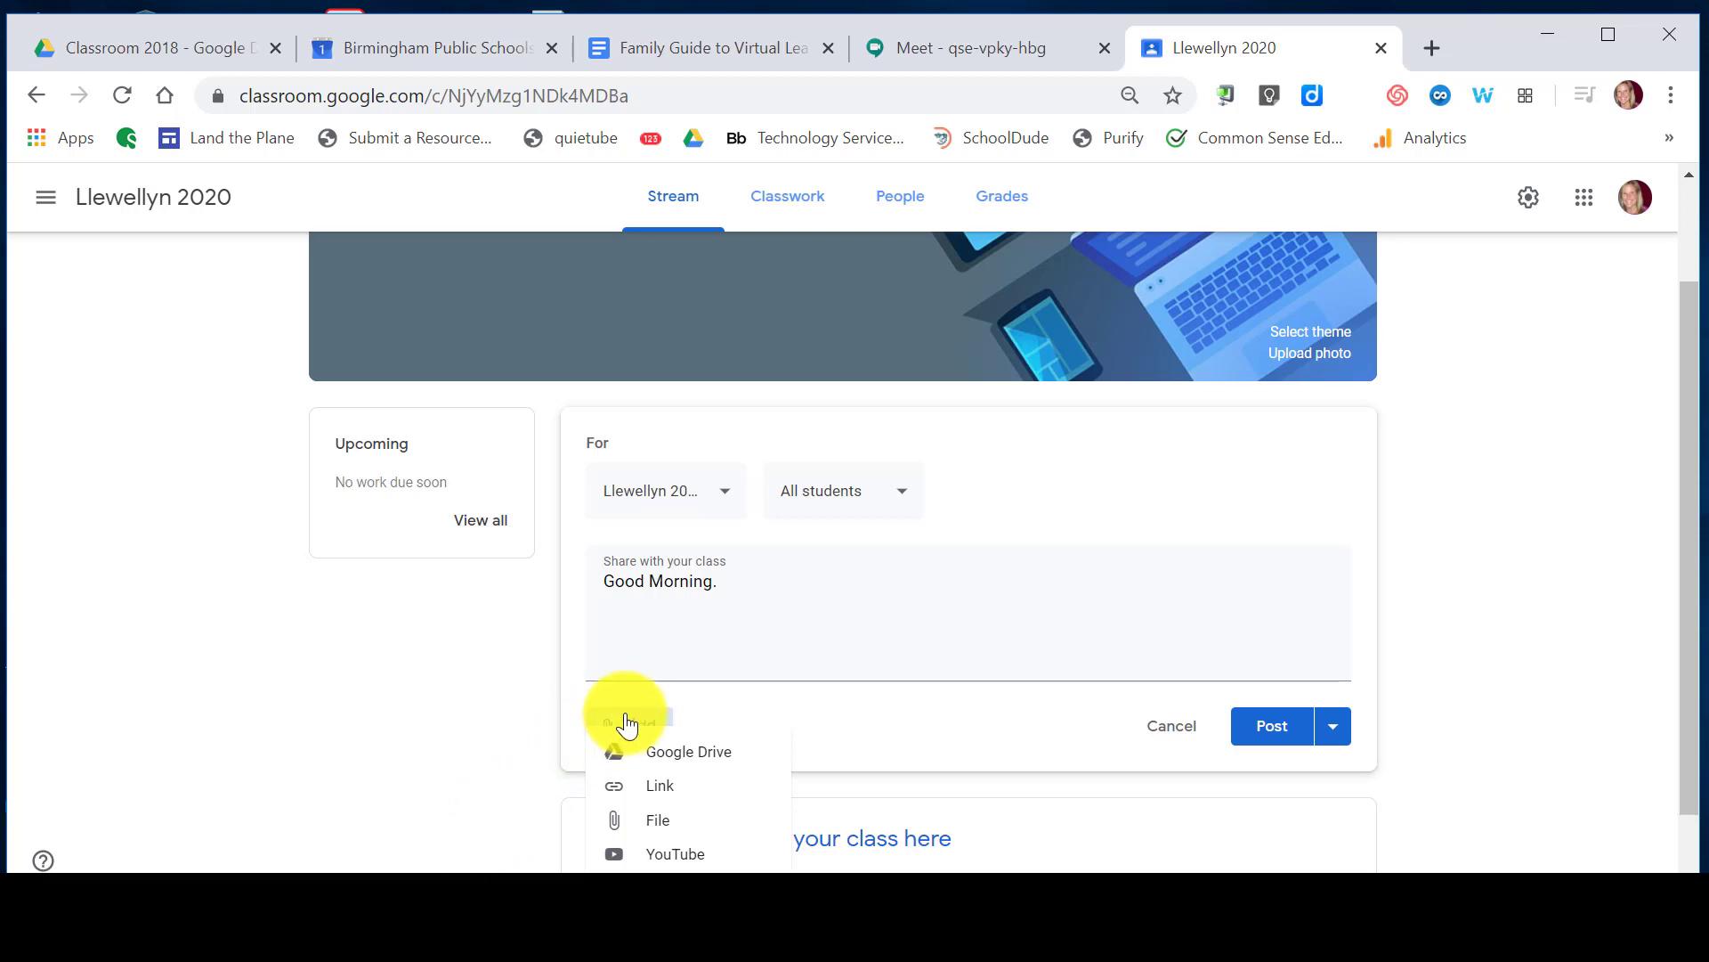
{"action": "left_click", "coordinate": [725, 637]}
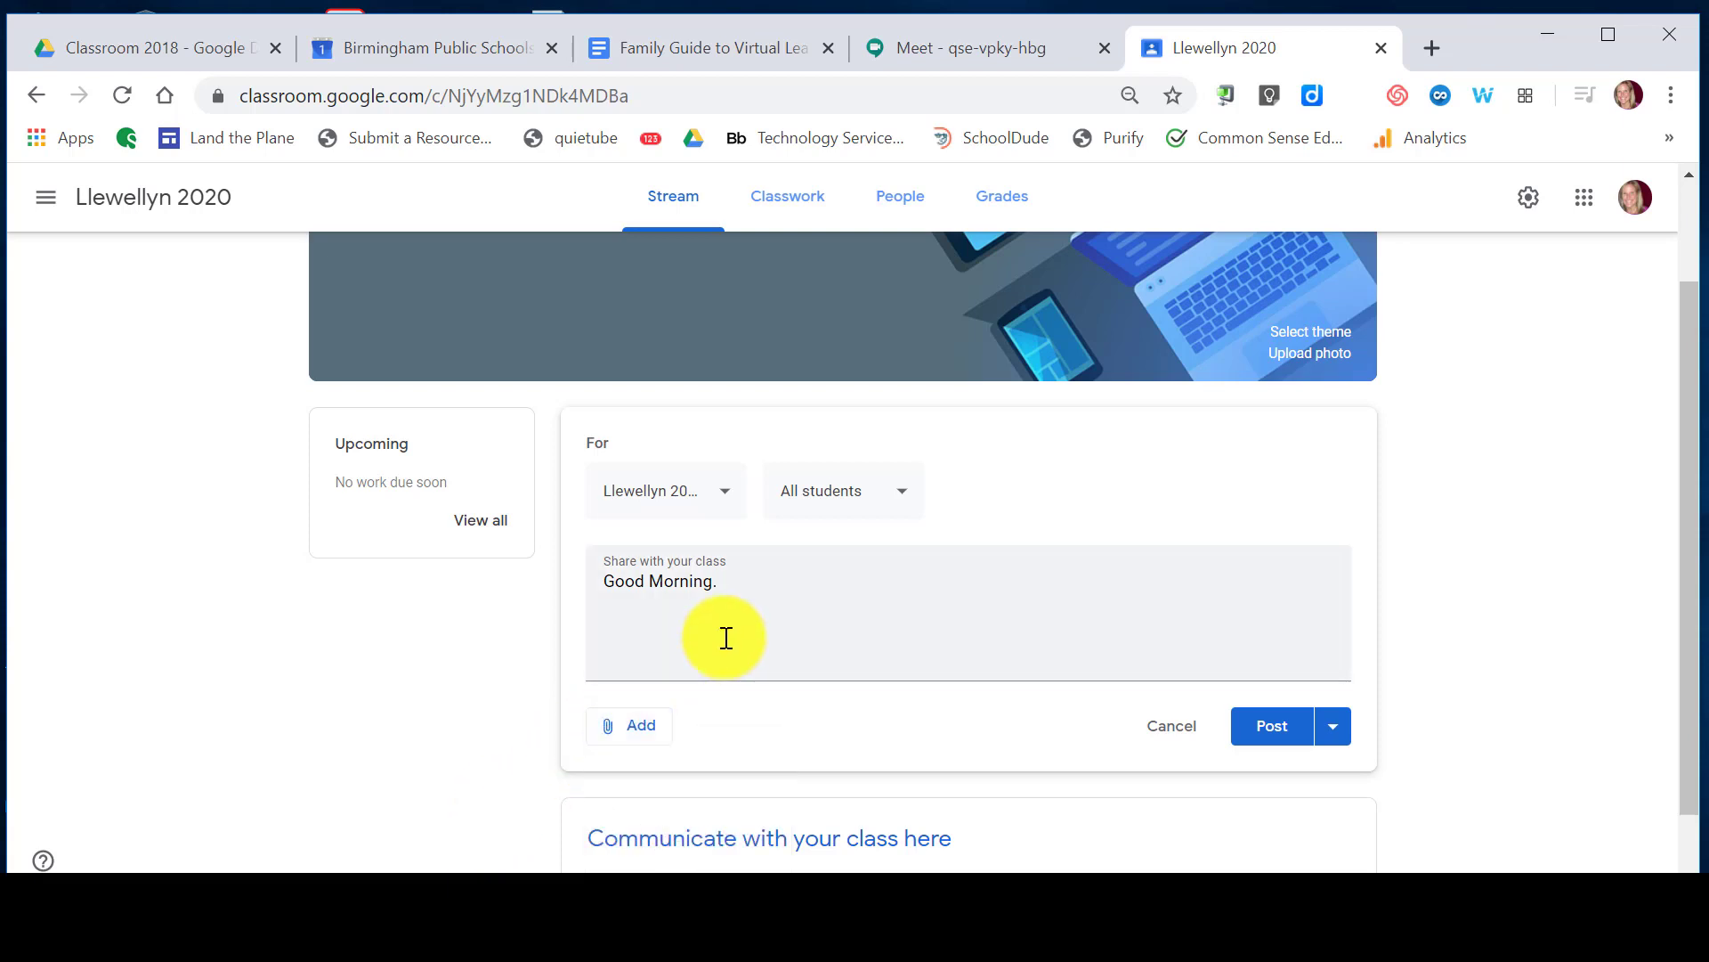
{"action": "left_click", "coordinate": [723, 499]}
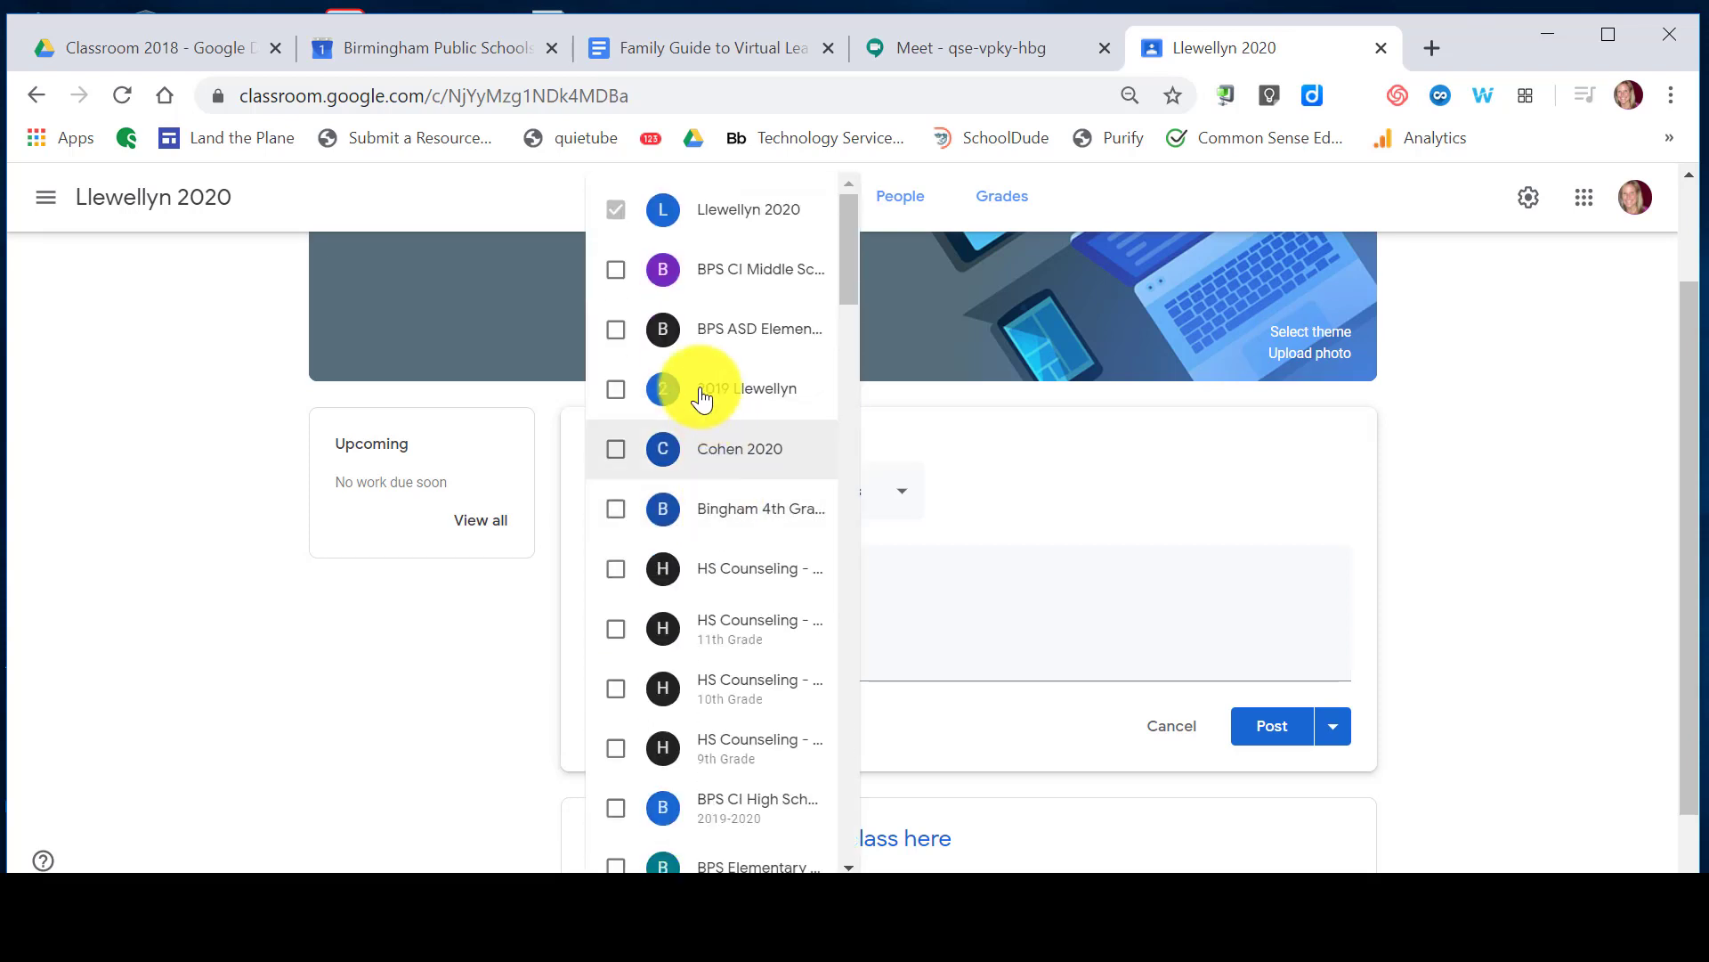
{"action": "left_click", "coordinate": [376, 723]}
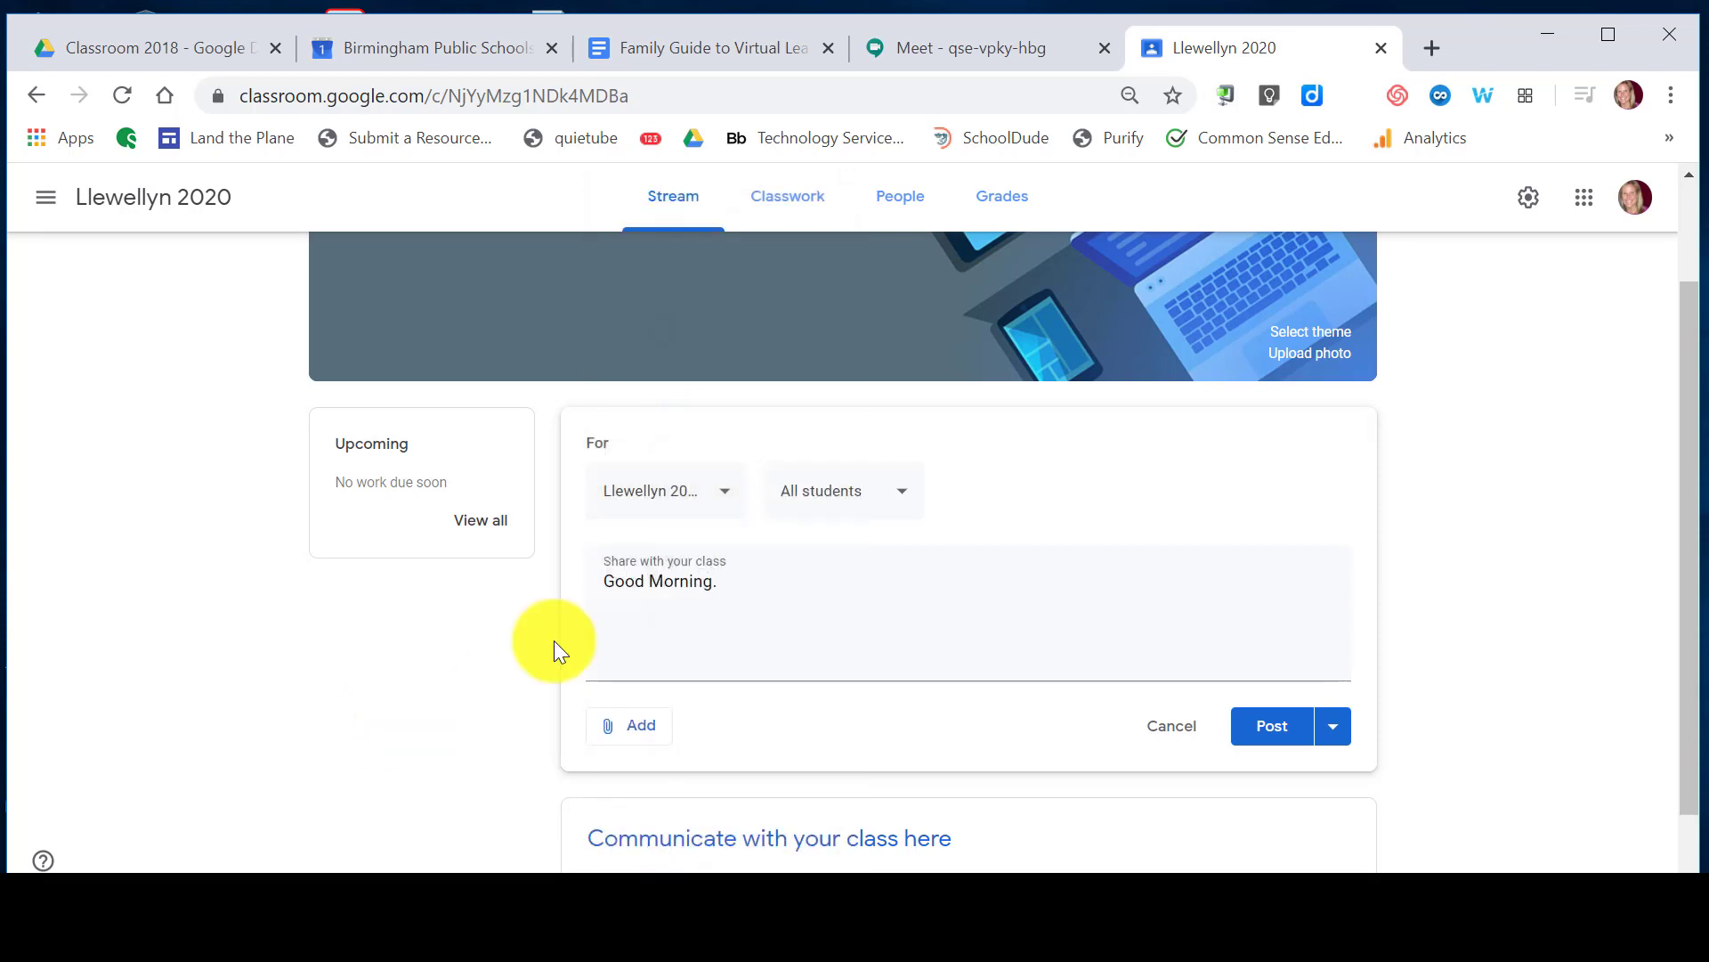
{"action": "left_click", "coordinate": [914, 510]}
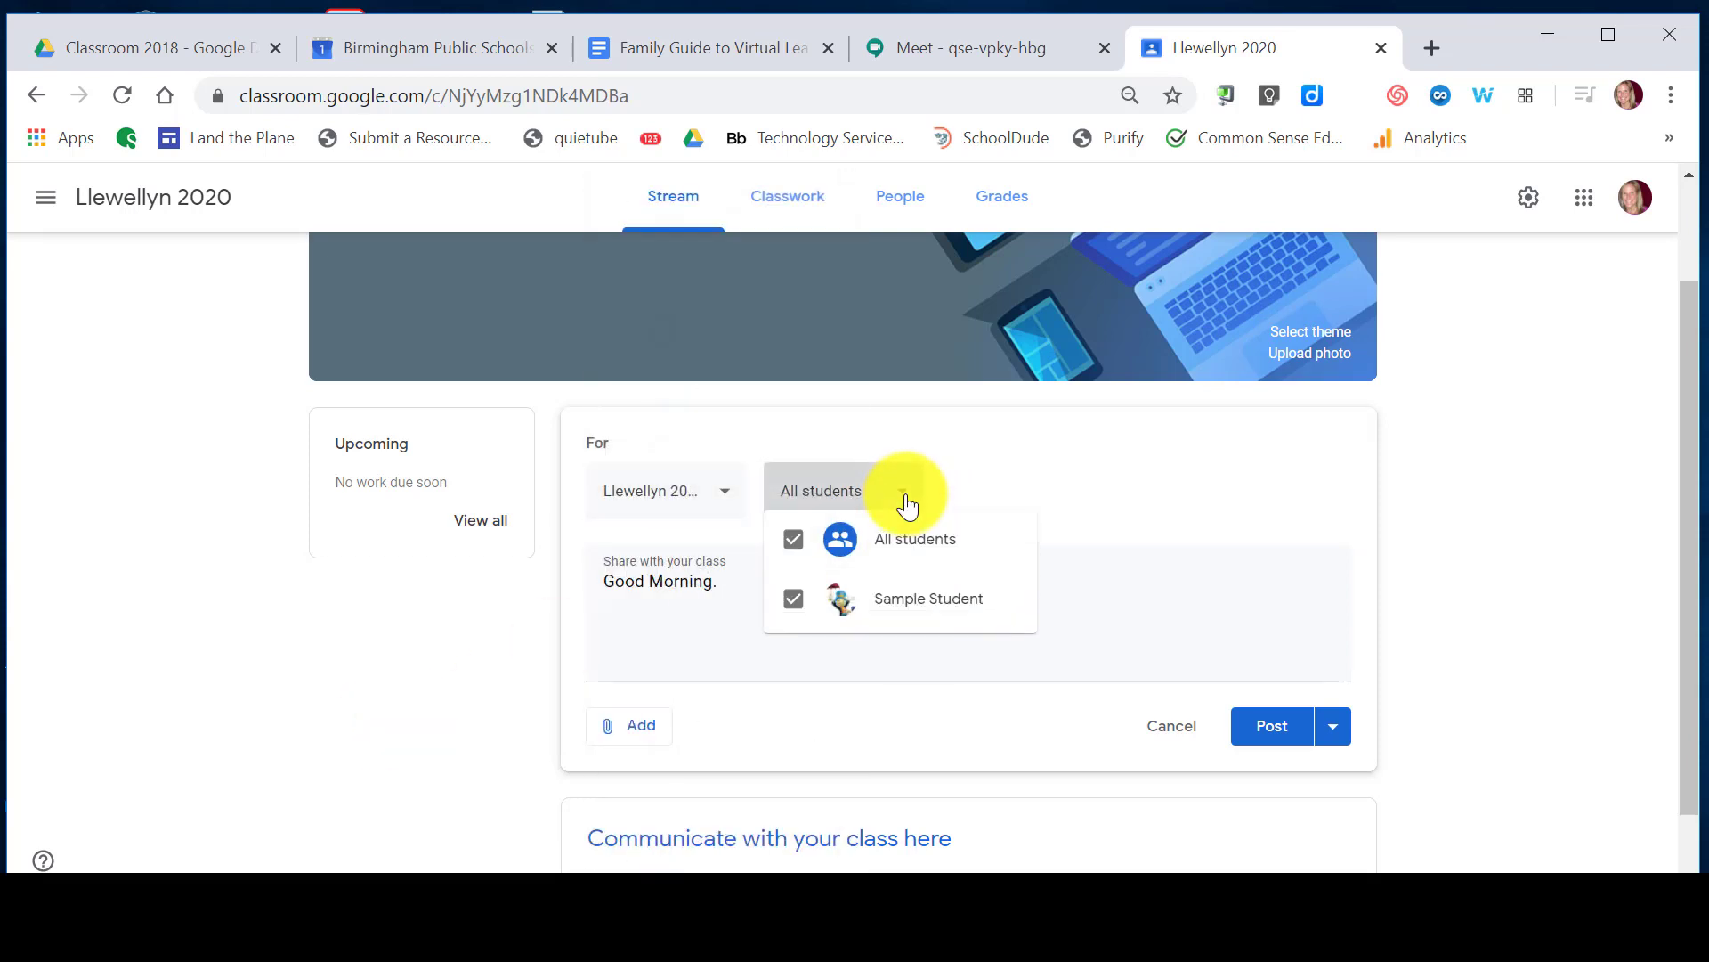
{"action": "left_click", "coordinate": [477, 659]}
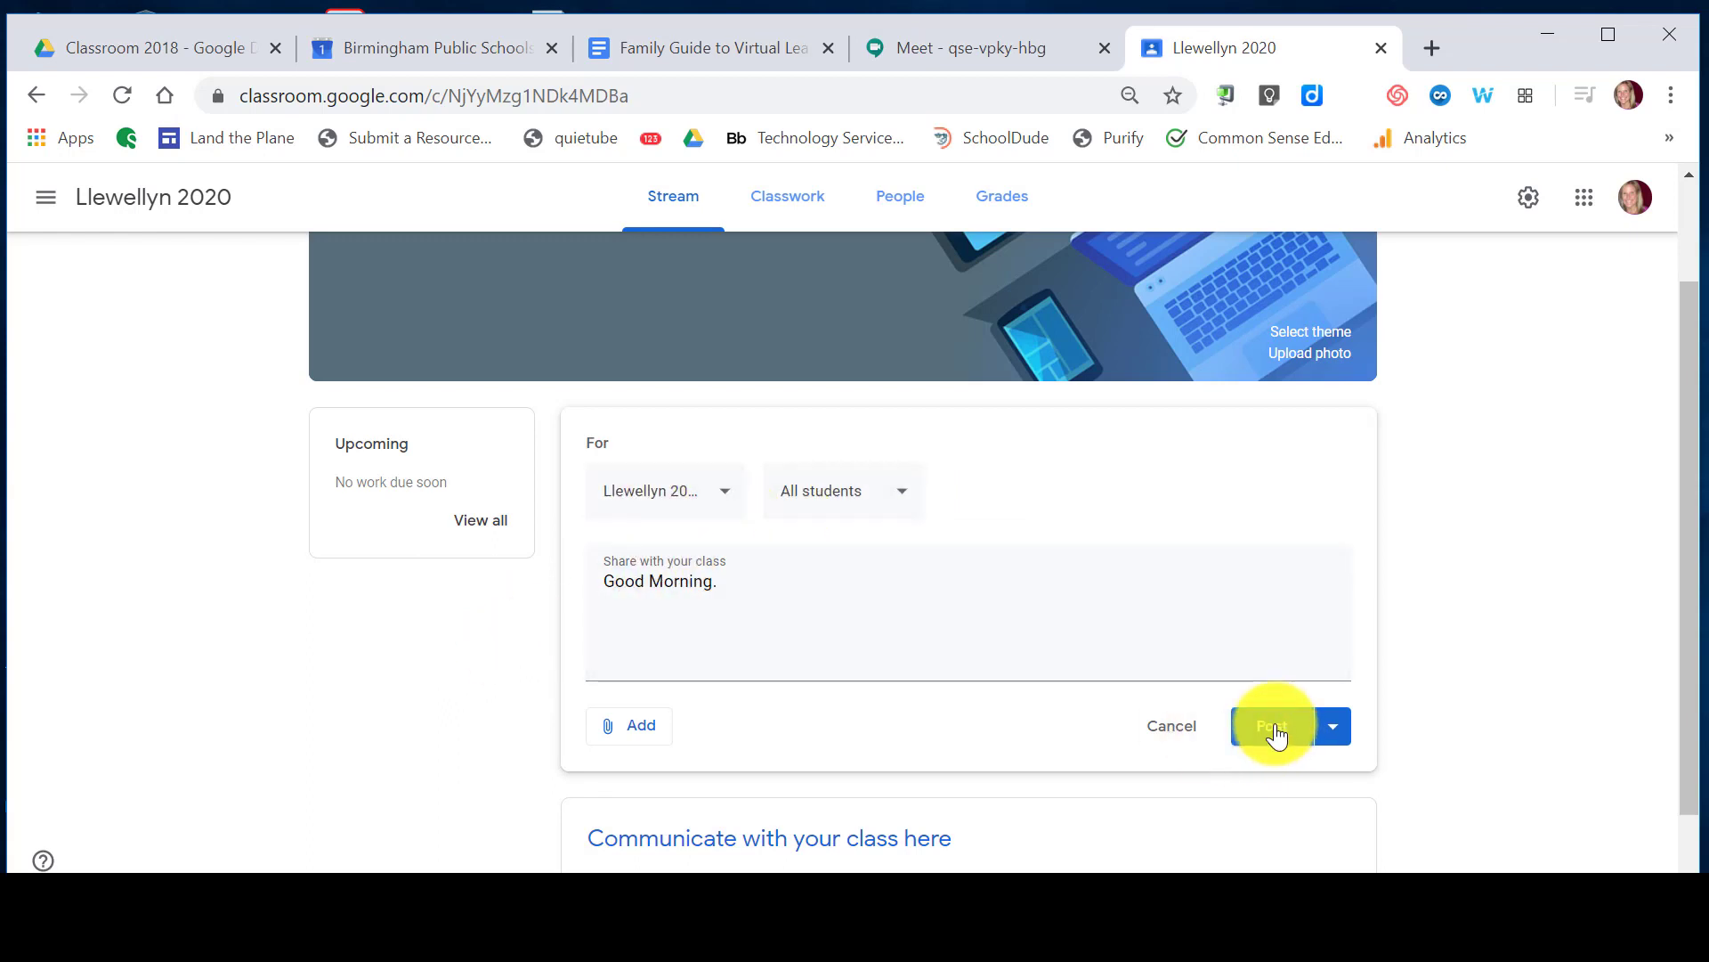
Review the announcement's publishing options and post it to the class stream immediately
{"action": "left_click", "coordinate": [1334, 740]}
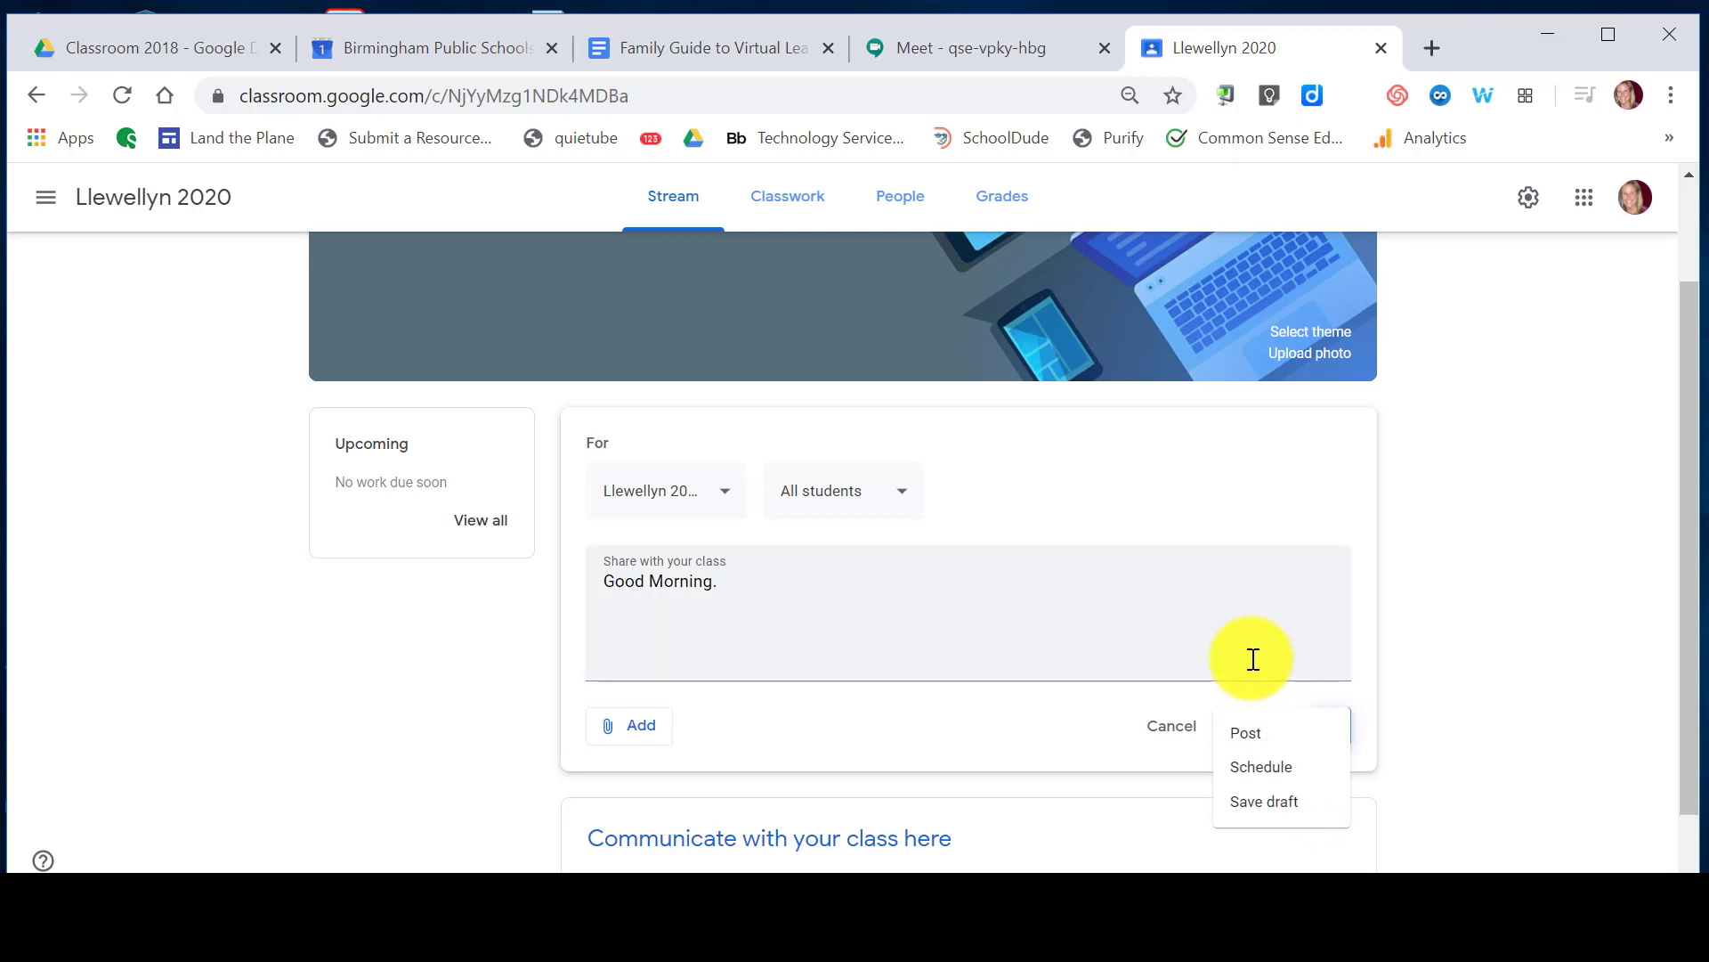
{"action": "left_click", "coordinate": [1250, 732]}
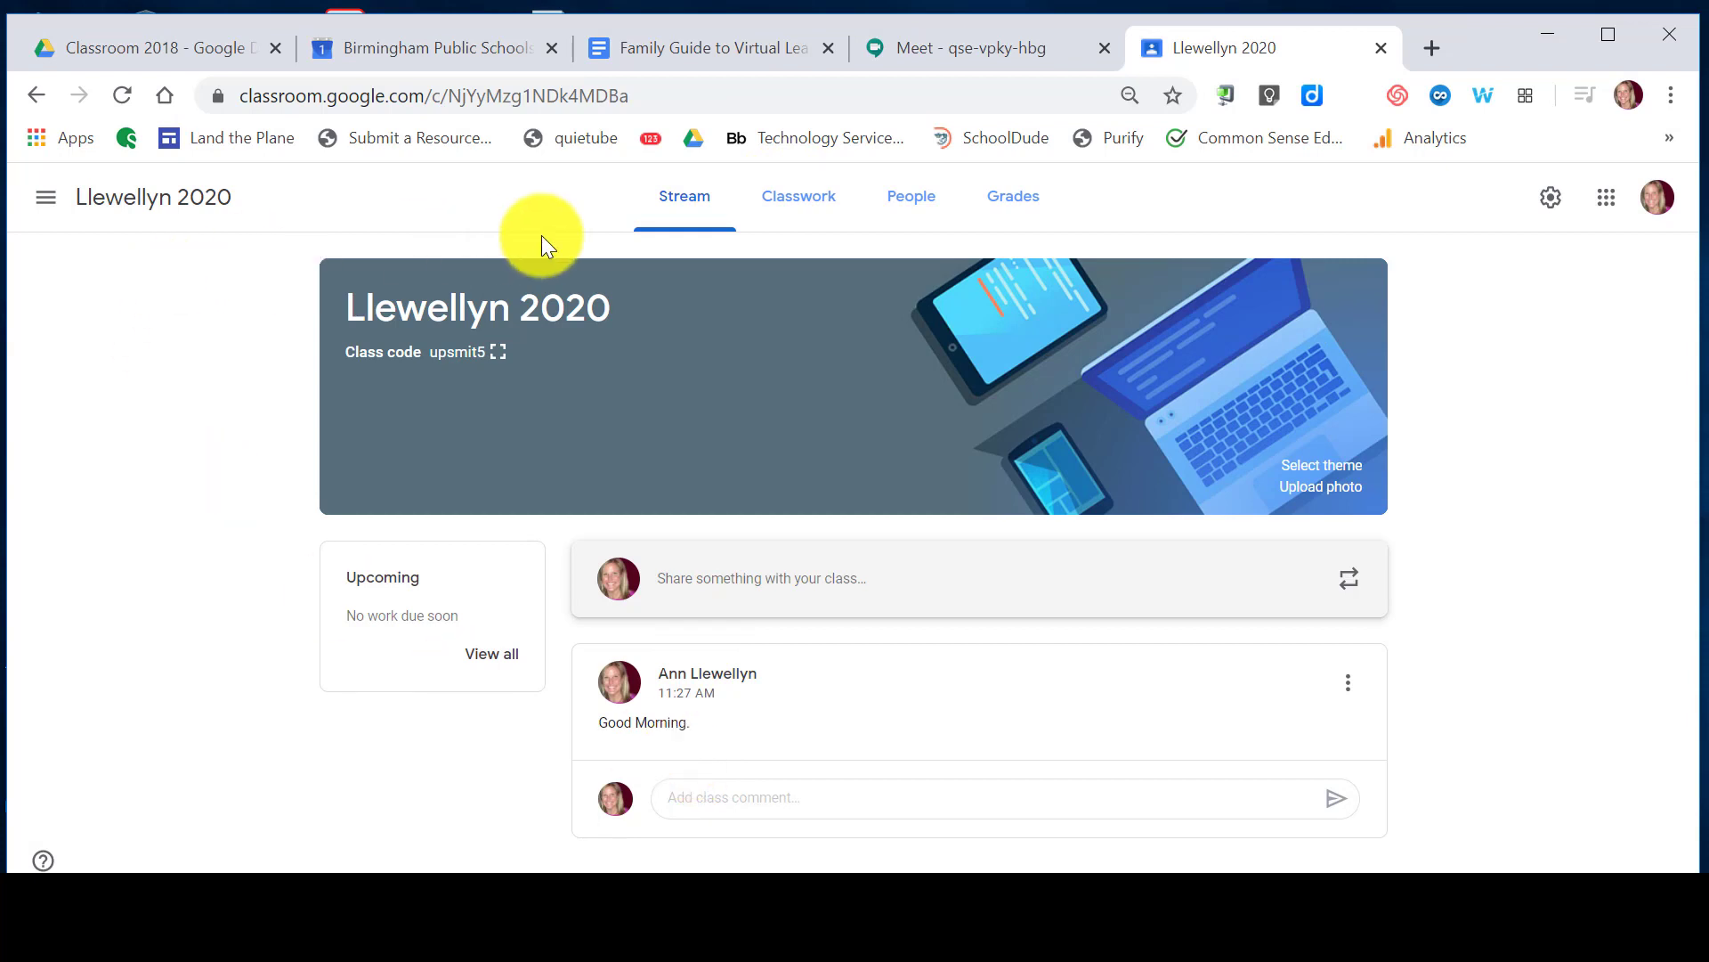
Add a classwork topic named "Math"
{"action": "left_click", "coordinate": [809, 212]}
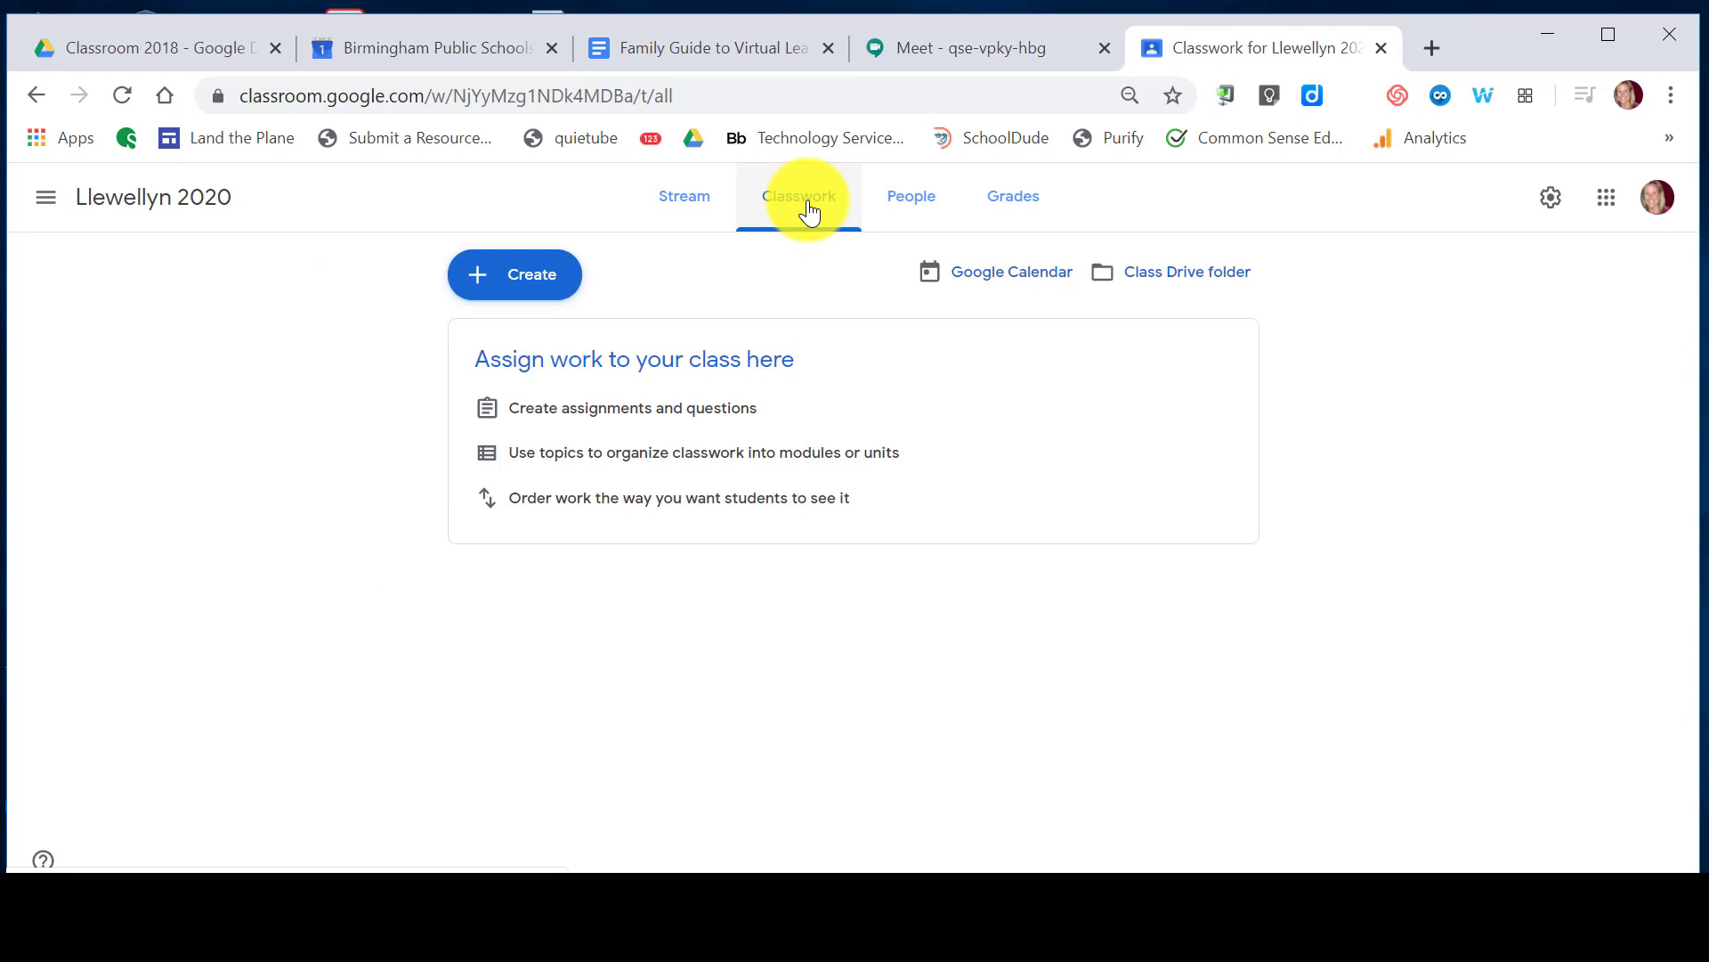
{"action": "left_click", "coordinate": [513, 286]}
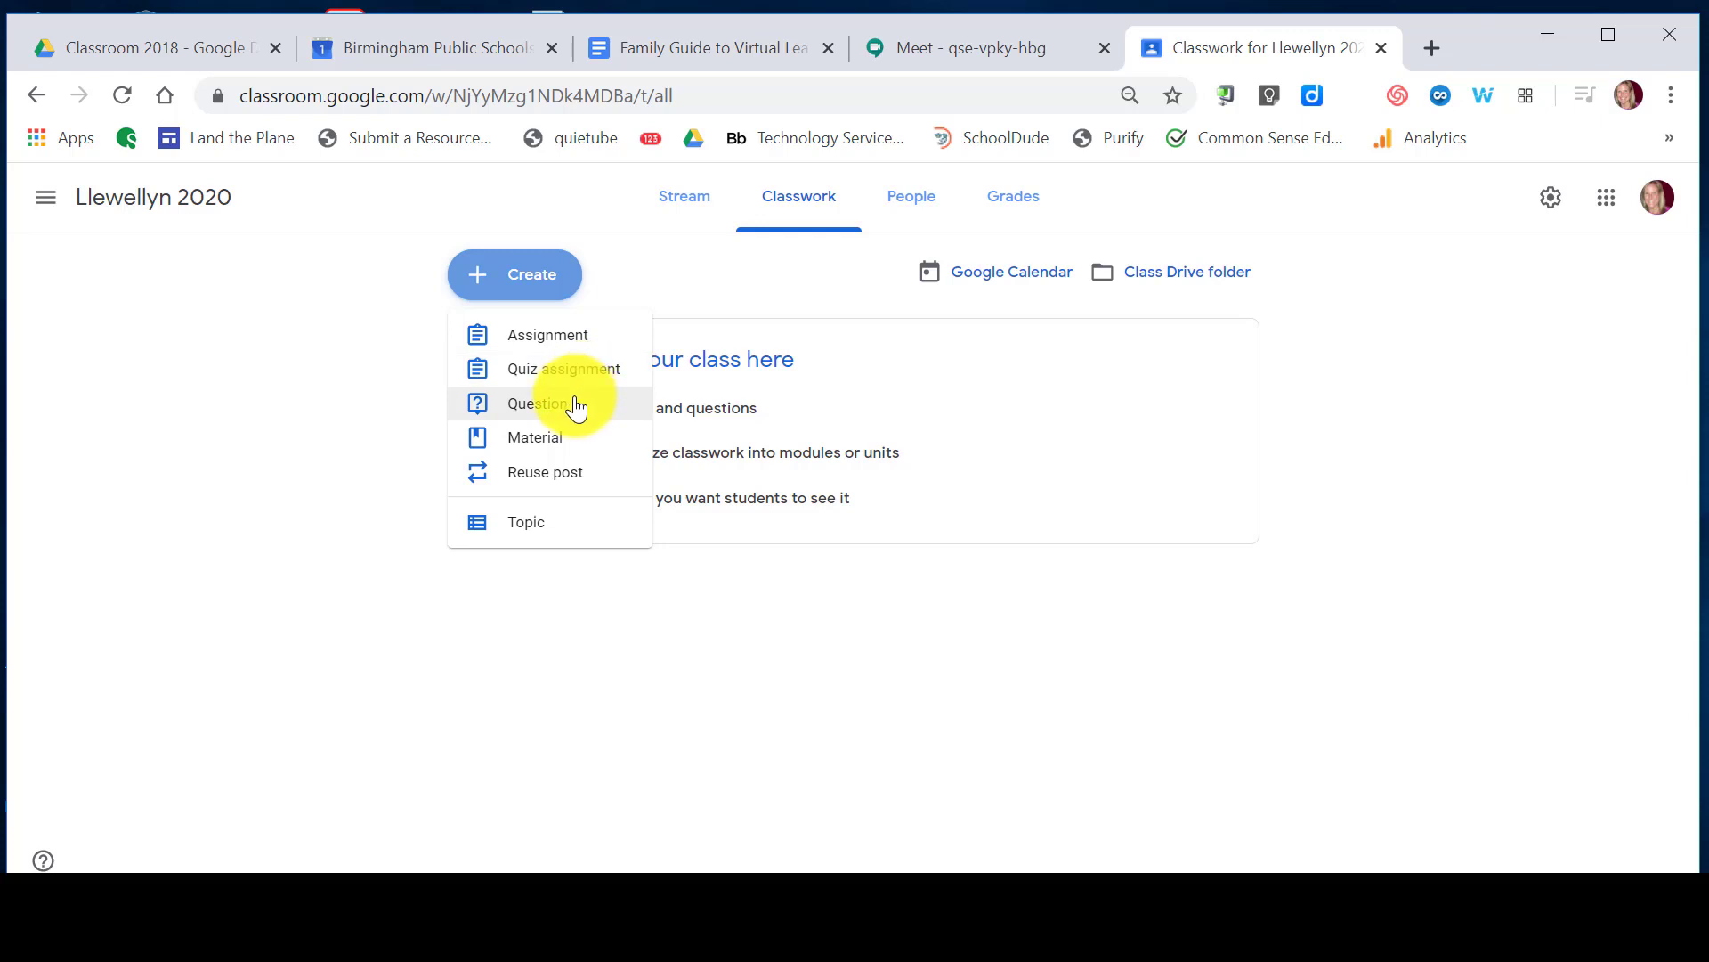
{"action": "left_click", "coordinate": [560, 528]}
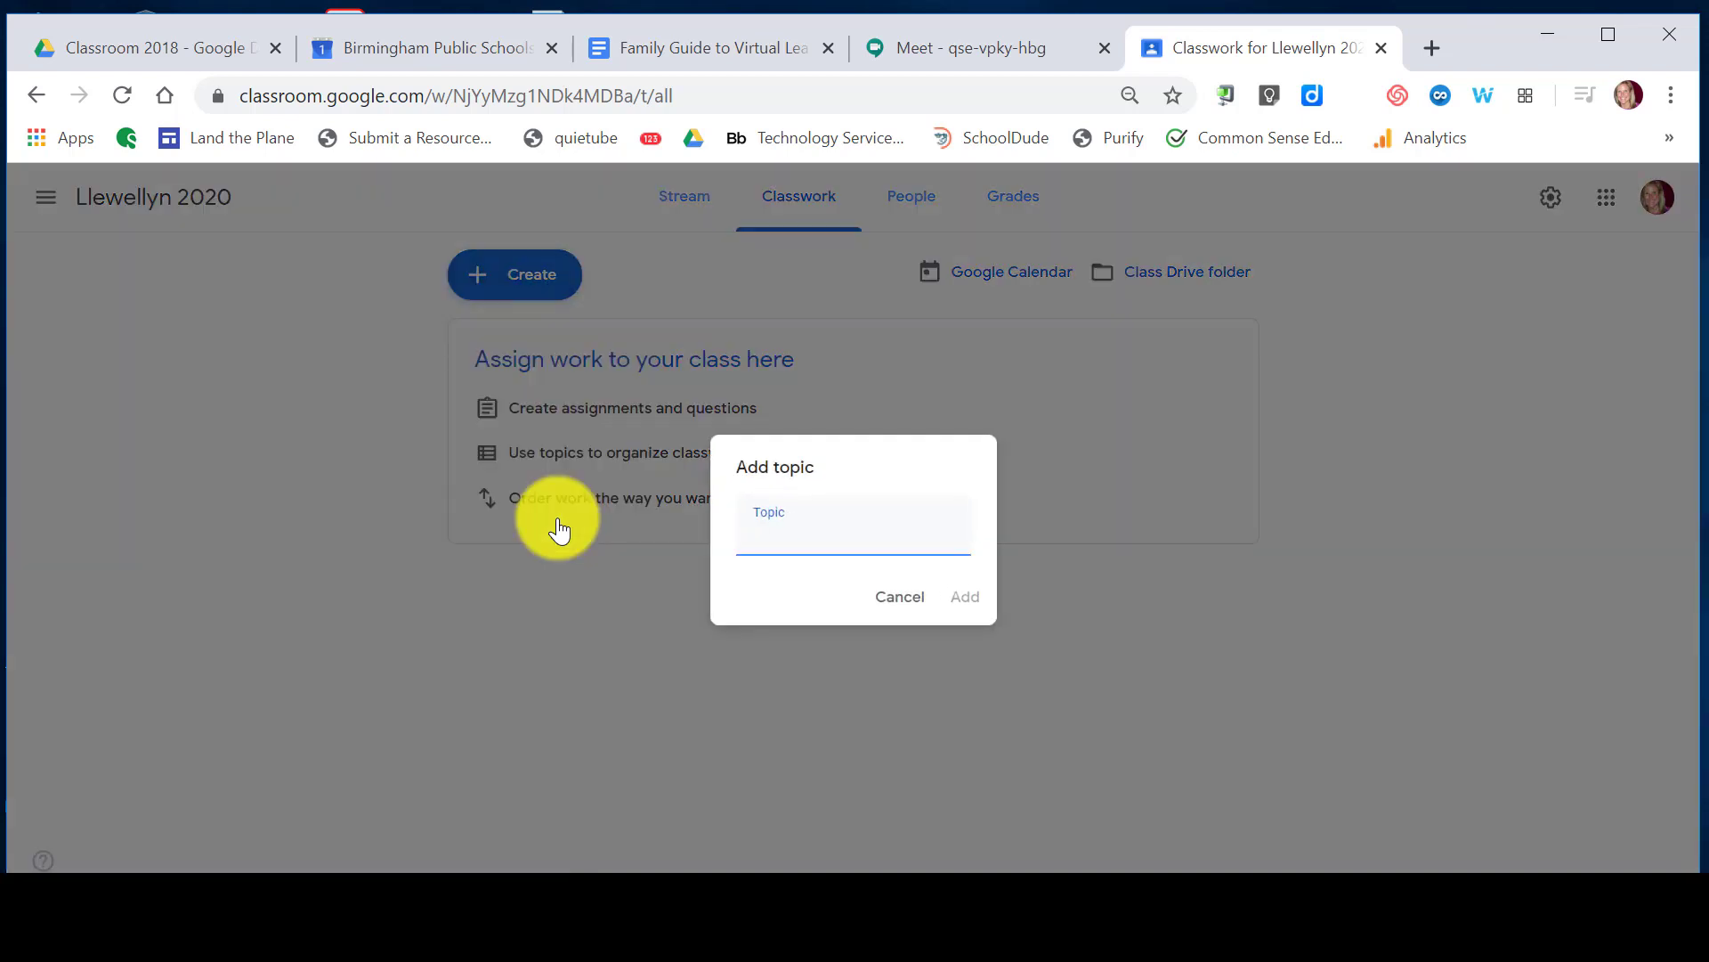
{"action": "type", "text": "Math"}
{"action": "left_click", "coordinate": [965, 596]}
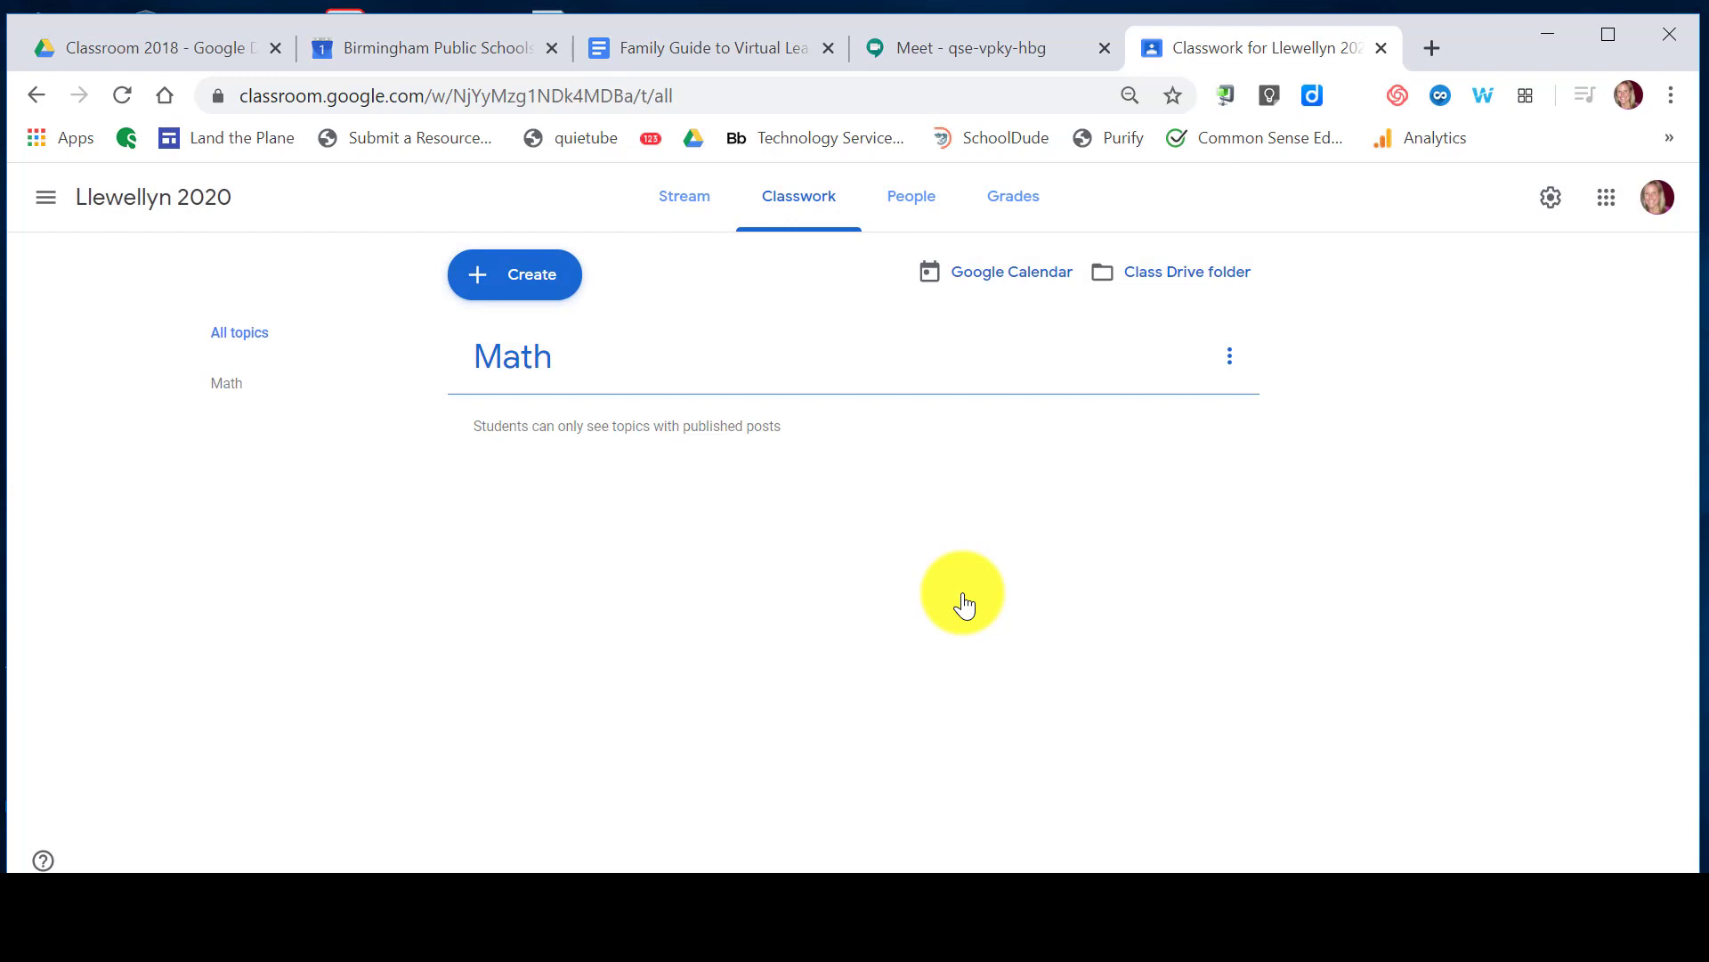
Create a new classwork assignment titled "Demo Assignment" and go to its instructions
{"action": "left_click", "coordinate": [532, 280]}
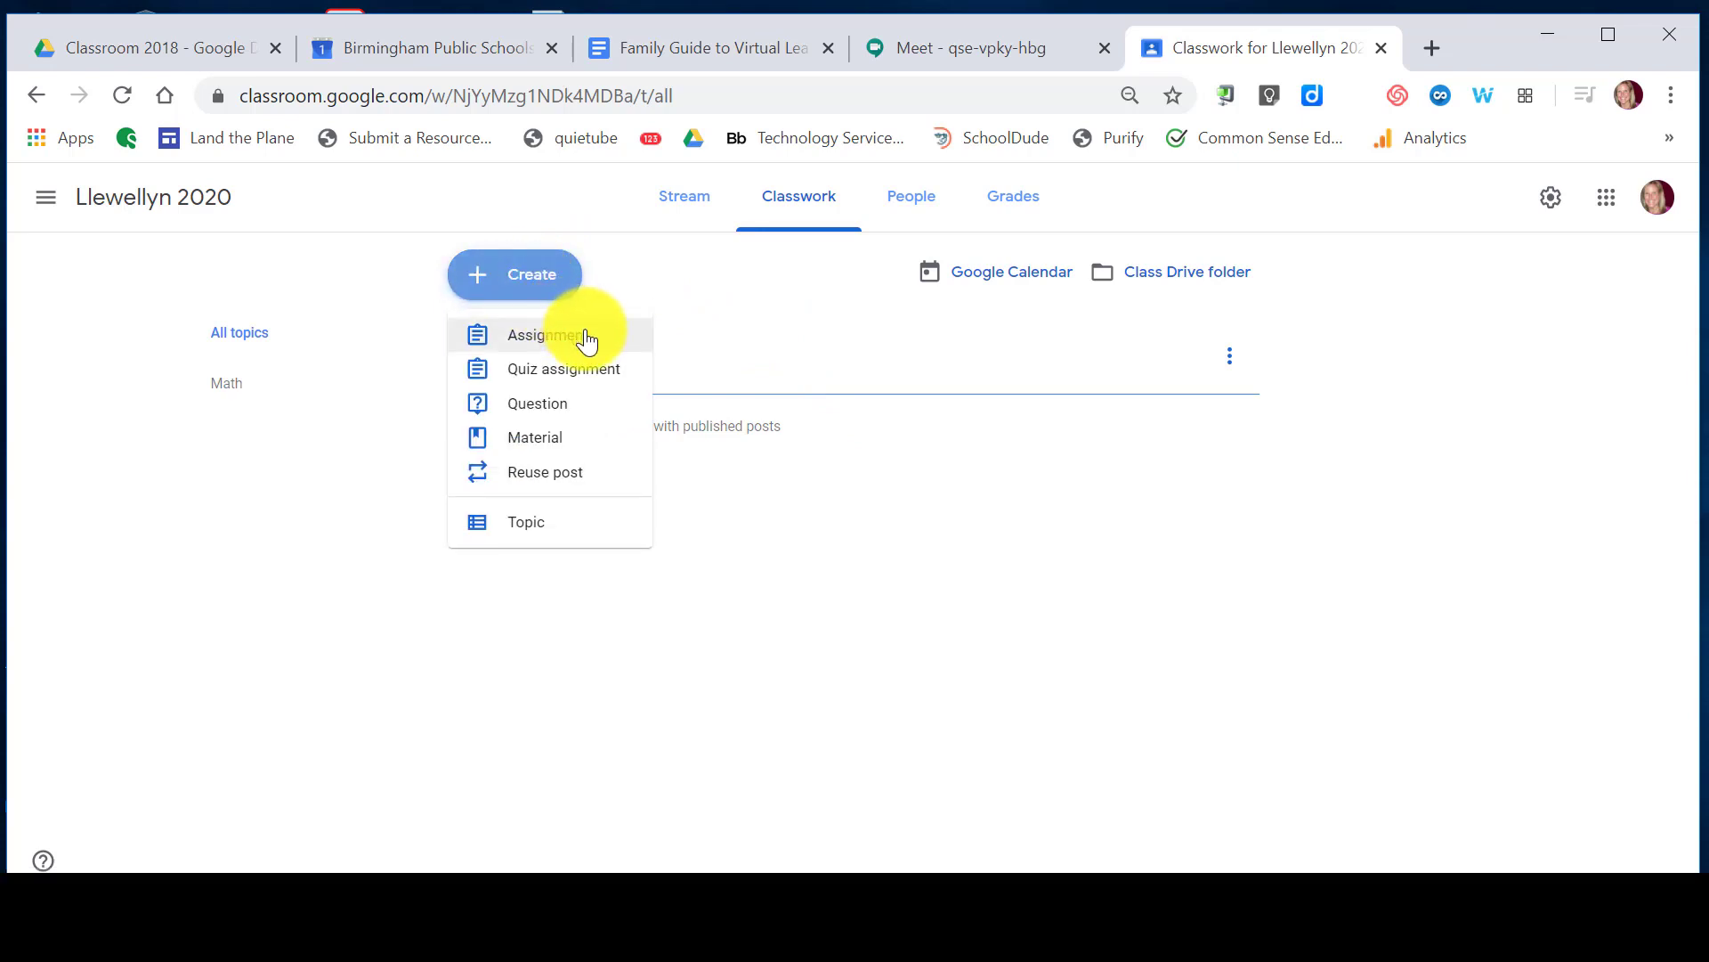
{"action": "left_click", "coordinate": [586, 337]}
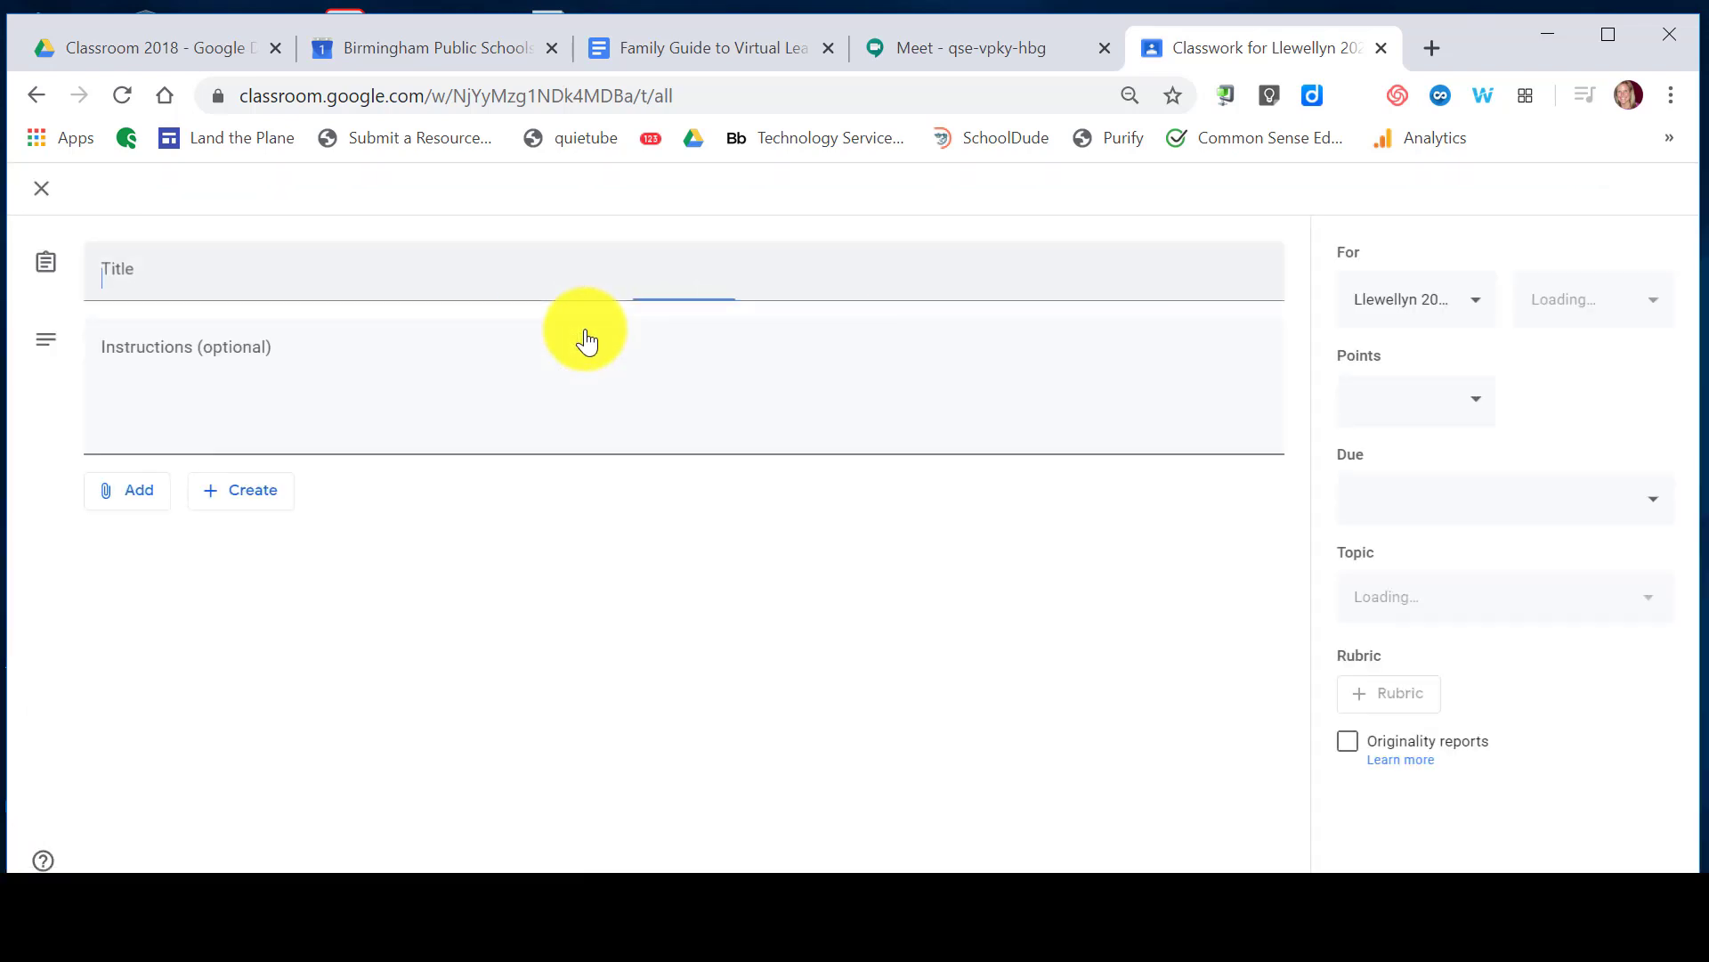
{"action": "type", "text": "Demo"}
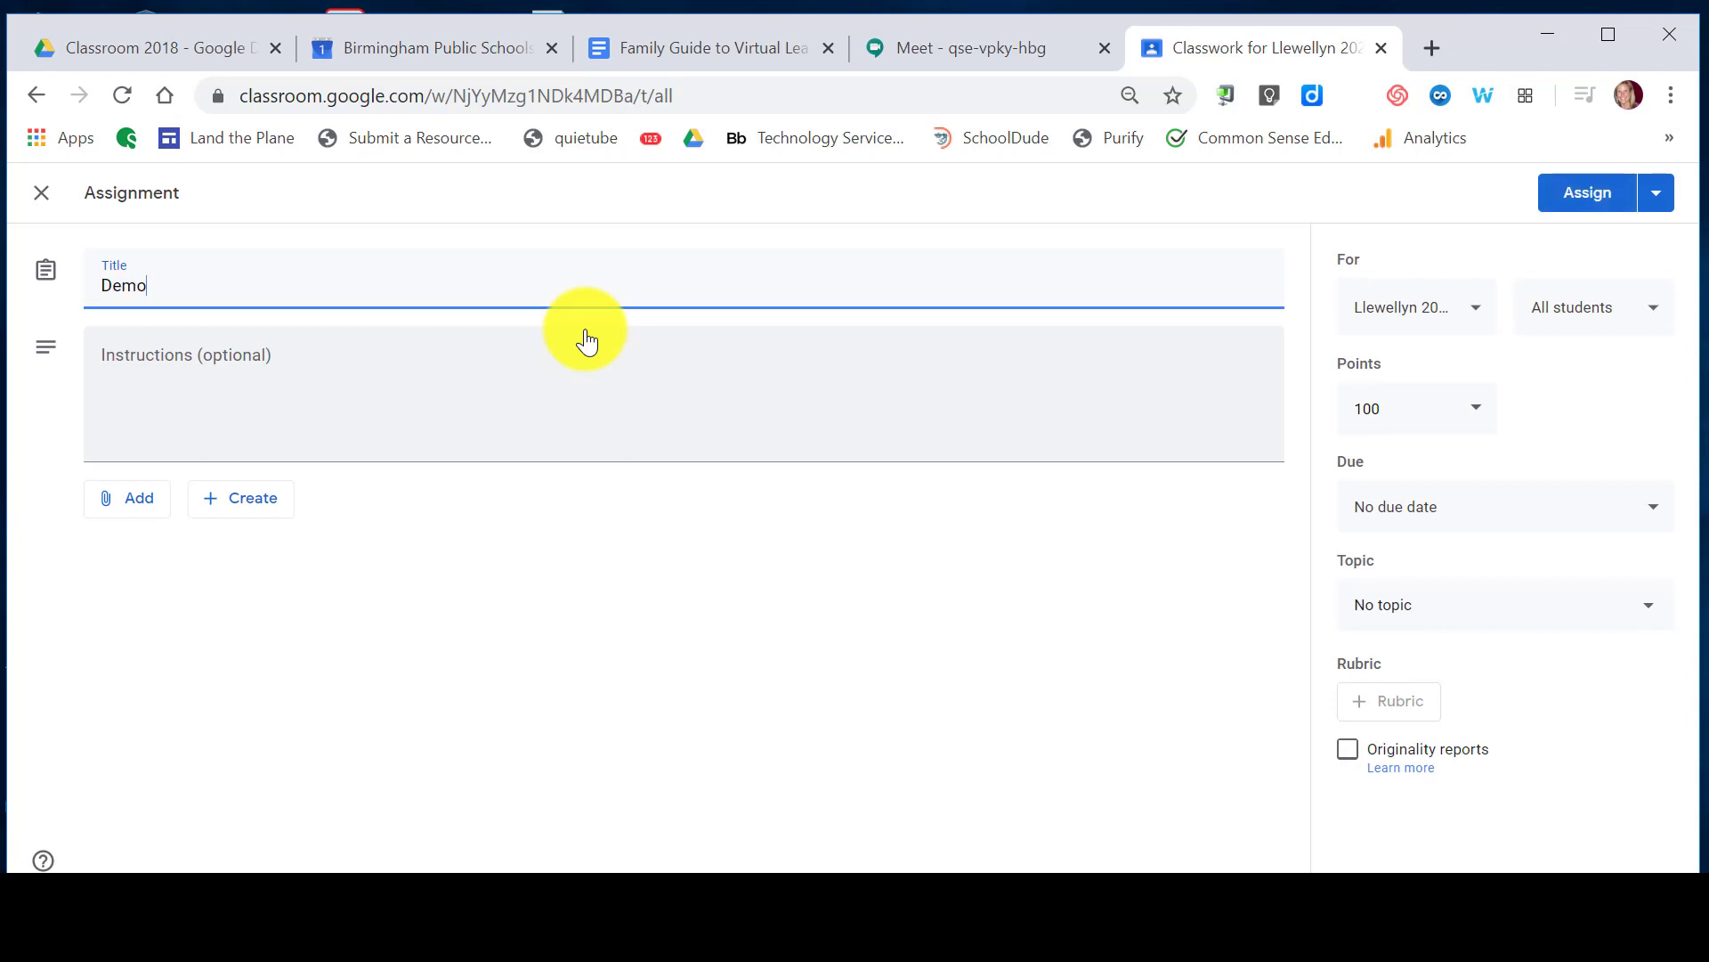
{"action": "type", "text": " Assignment"}
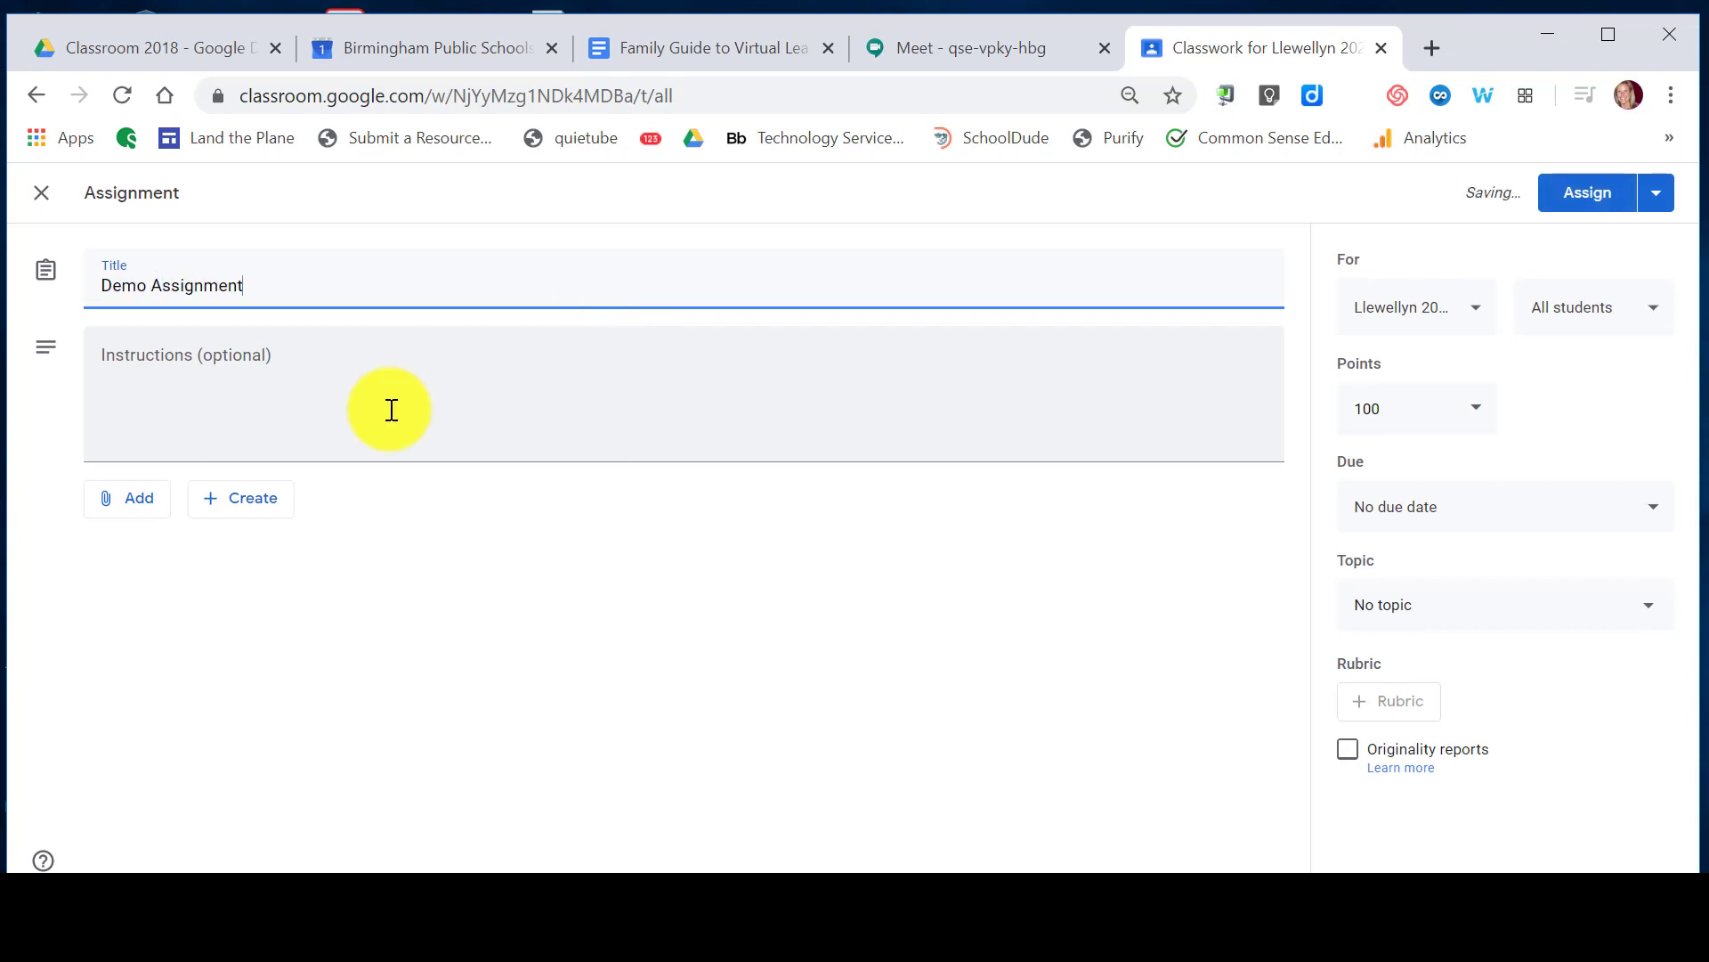
{"action": "left_click", "coordinate": [392, 410]}
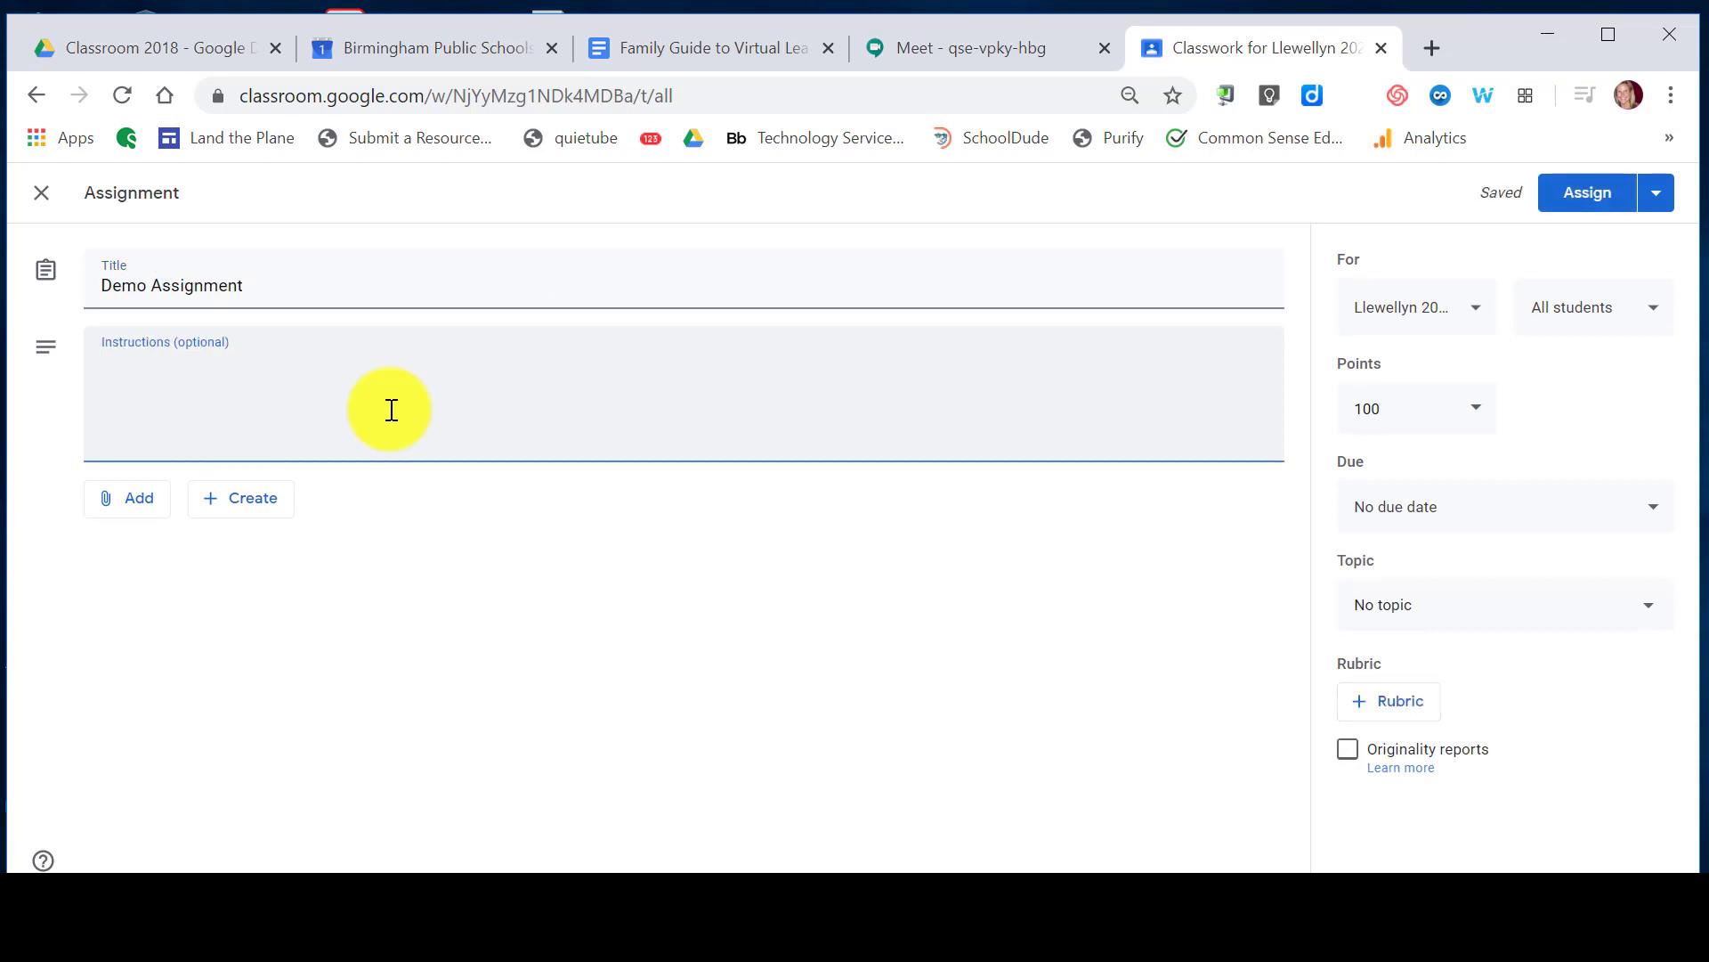
Try adding the Bingham 4th grade class as a recipient of the assignment, and deselect it again
{"action": "left_click", "coordinate": [1474, 319]}
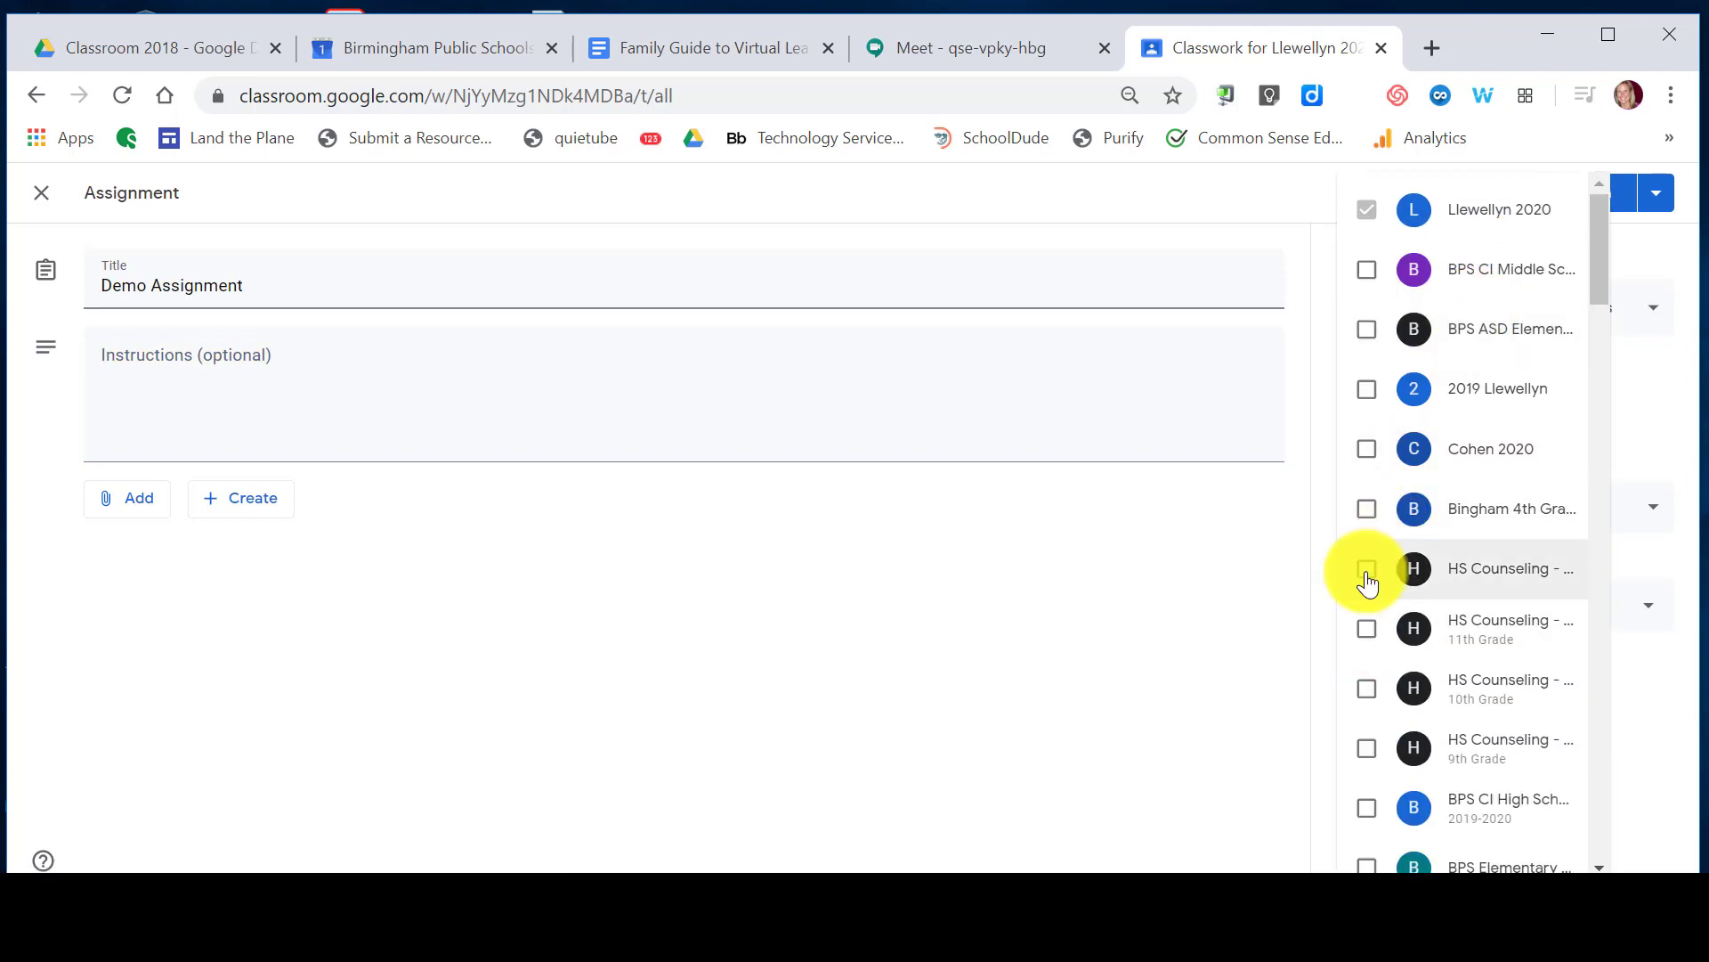
{"action": "left_click", "coordinate": [1364, 513]}
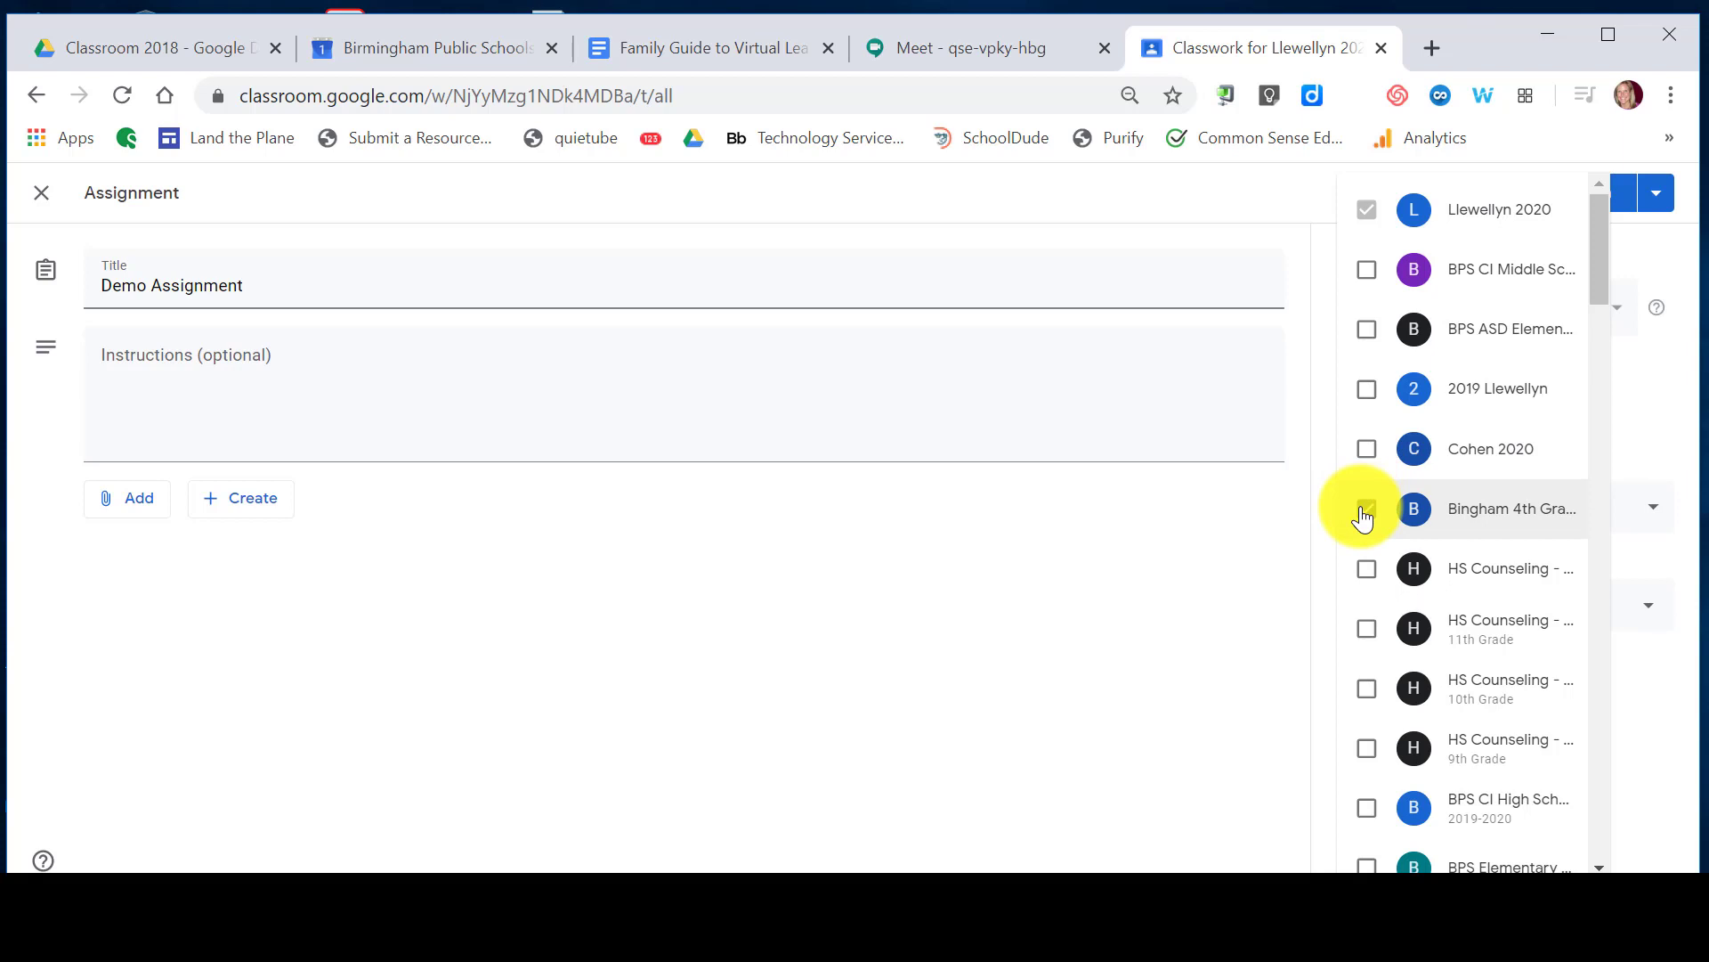
{"action": "left_click", "coordinate": [1364, 513]}
{"action": "left_click", "coordinate": [1049, 622]}
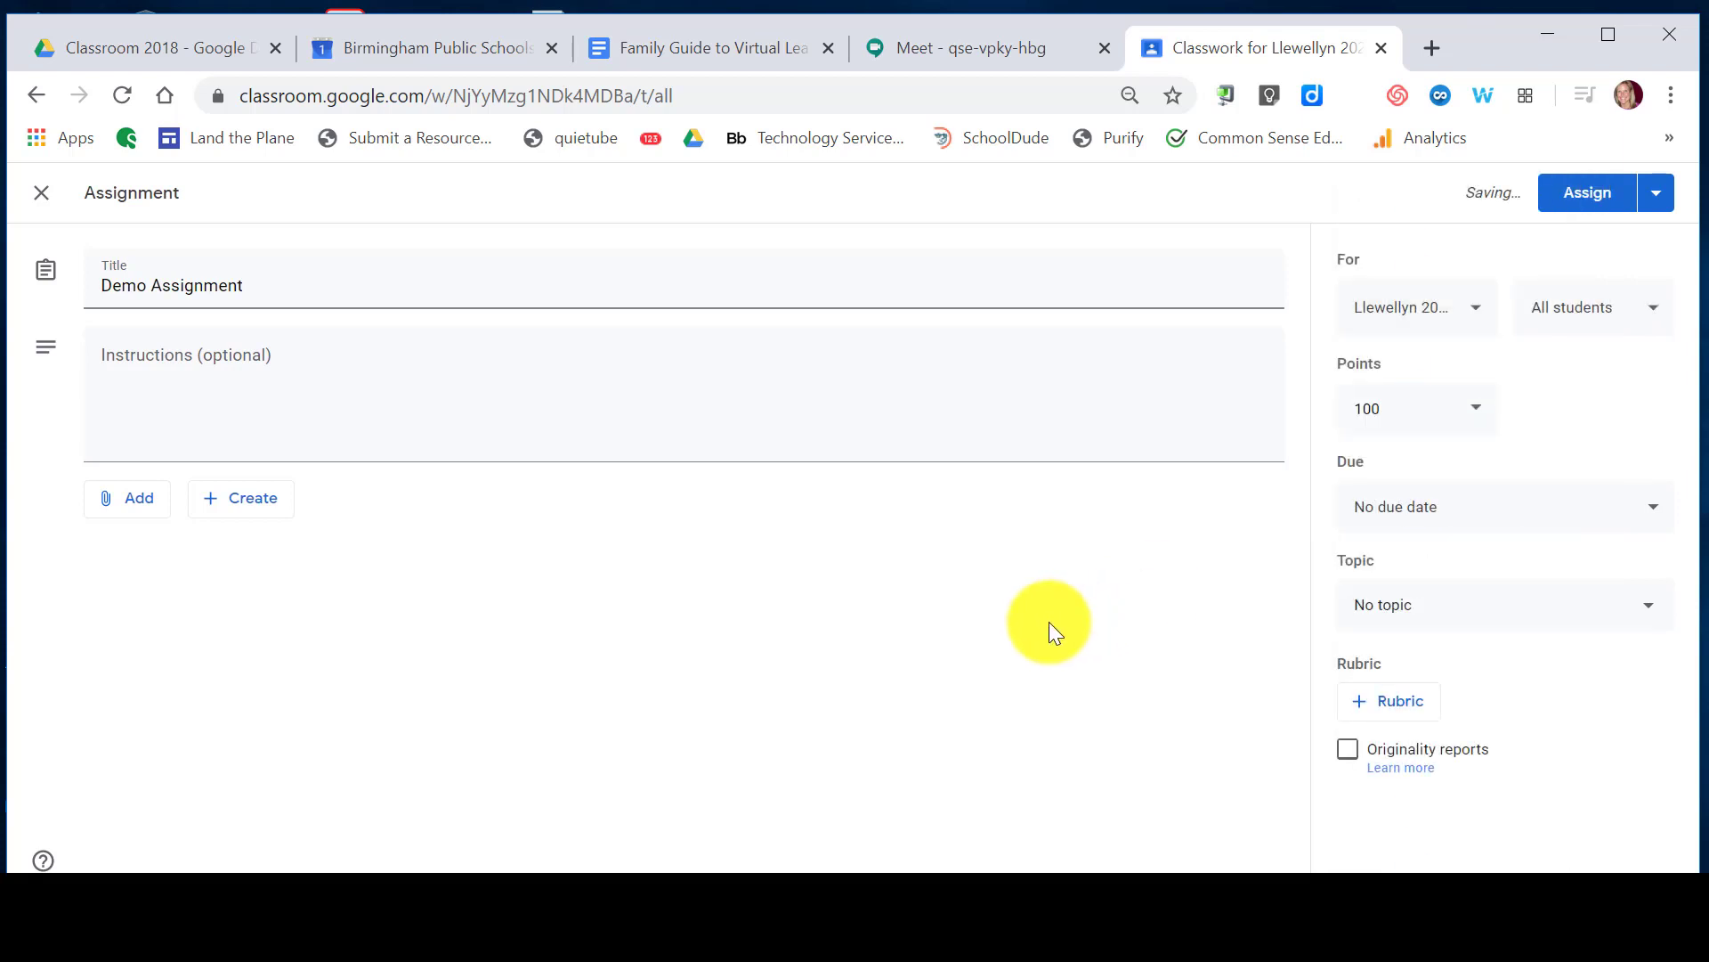
Check which students can receive the assignment, keep all students, and mark it as Ungraded
{"action": "left_click", "coordinate": [1653, 326]}
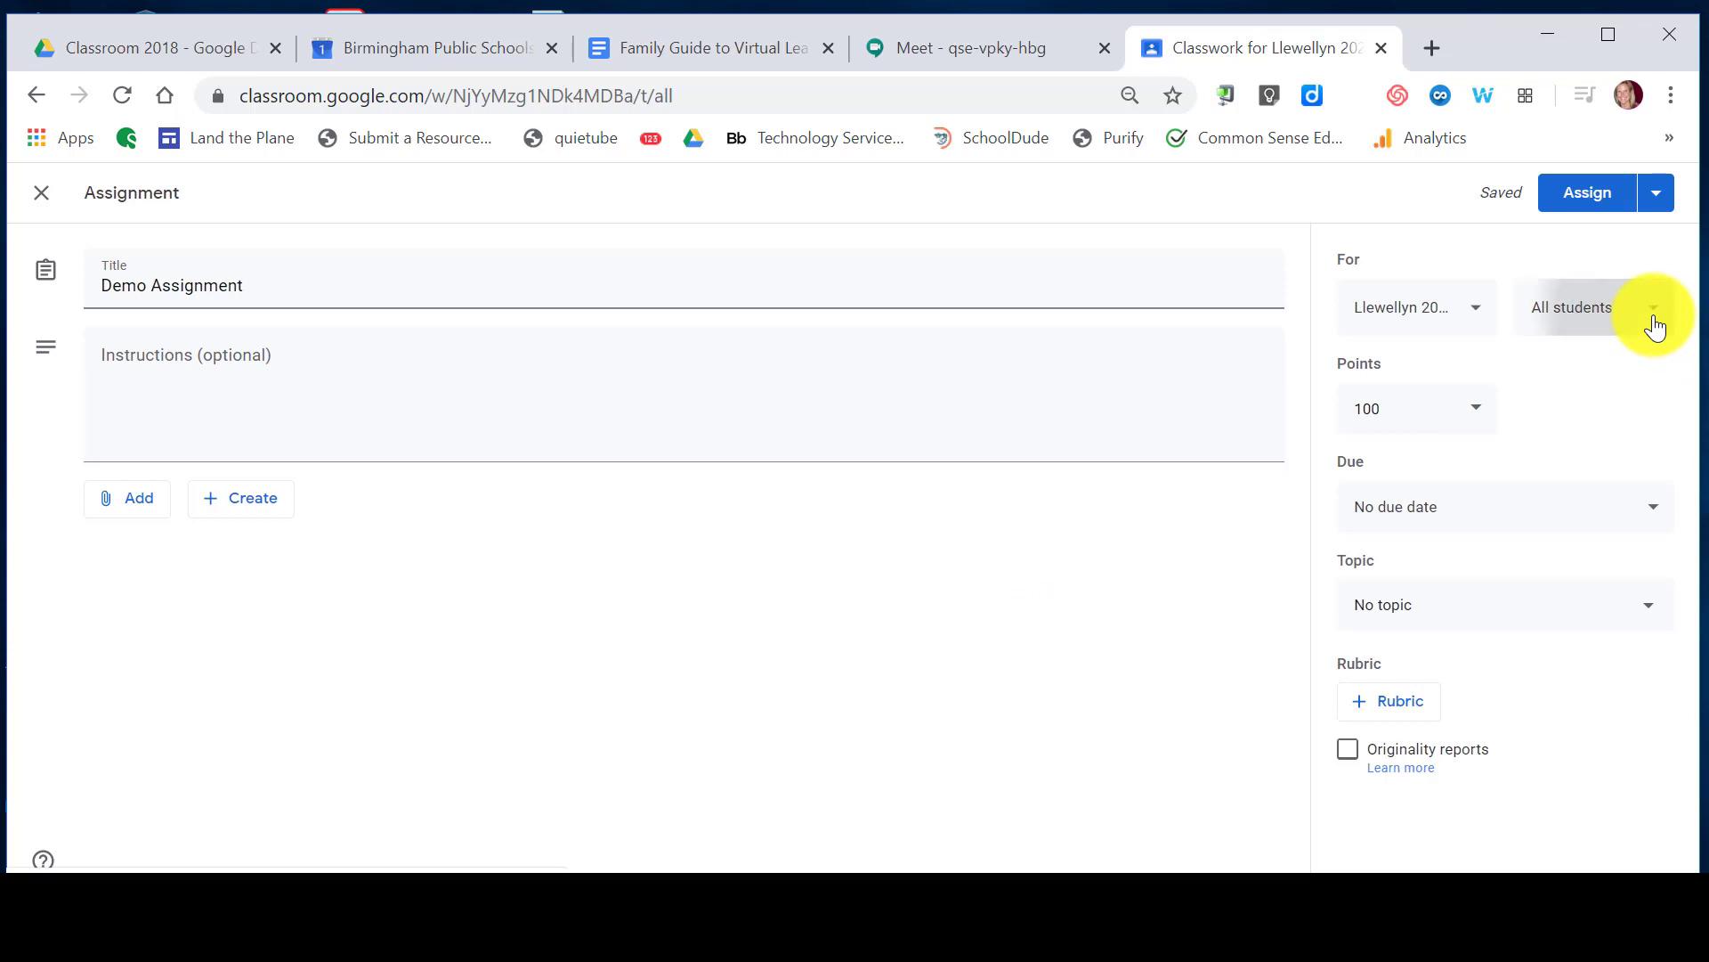
{"action": "left_click", "coordinate": [1078, 657]}
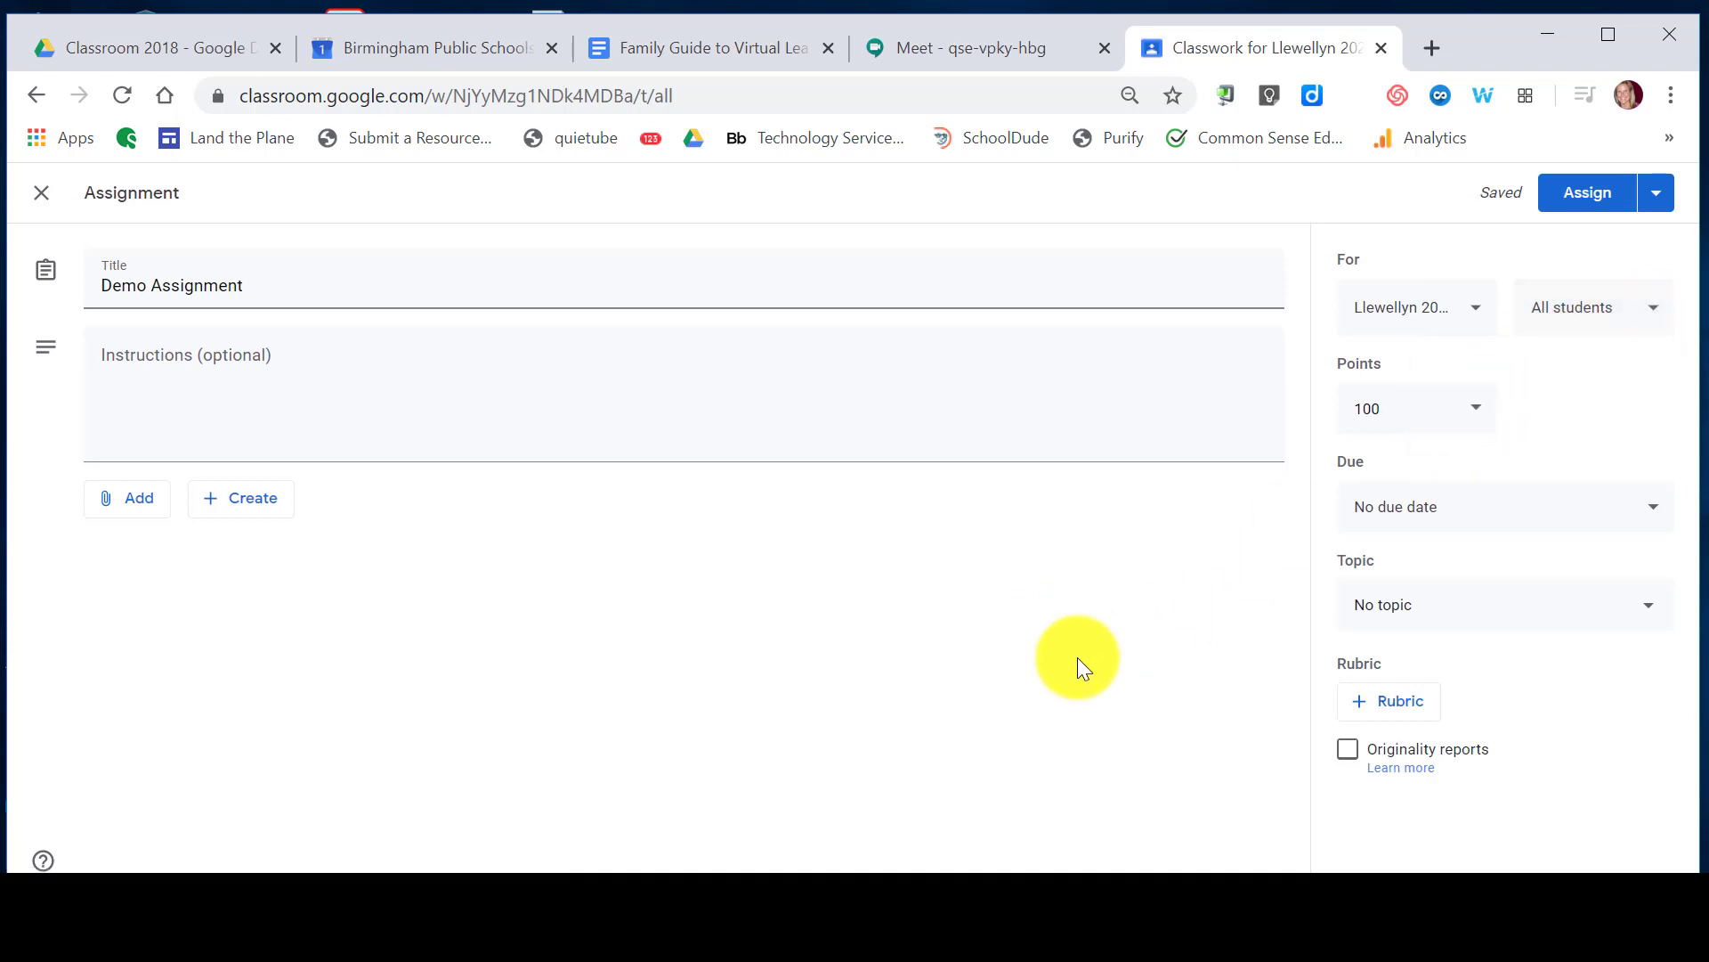
{"action": "left_click", "coordinate": [1482, 411]}
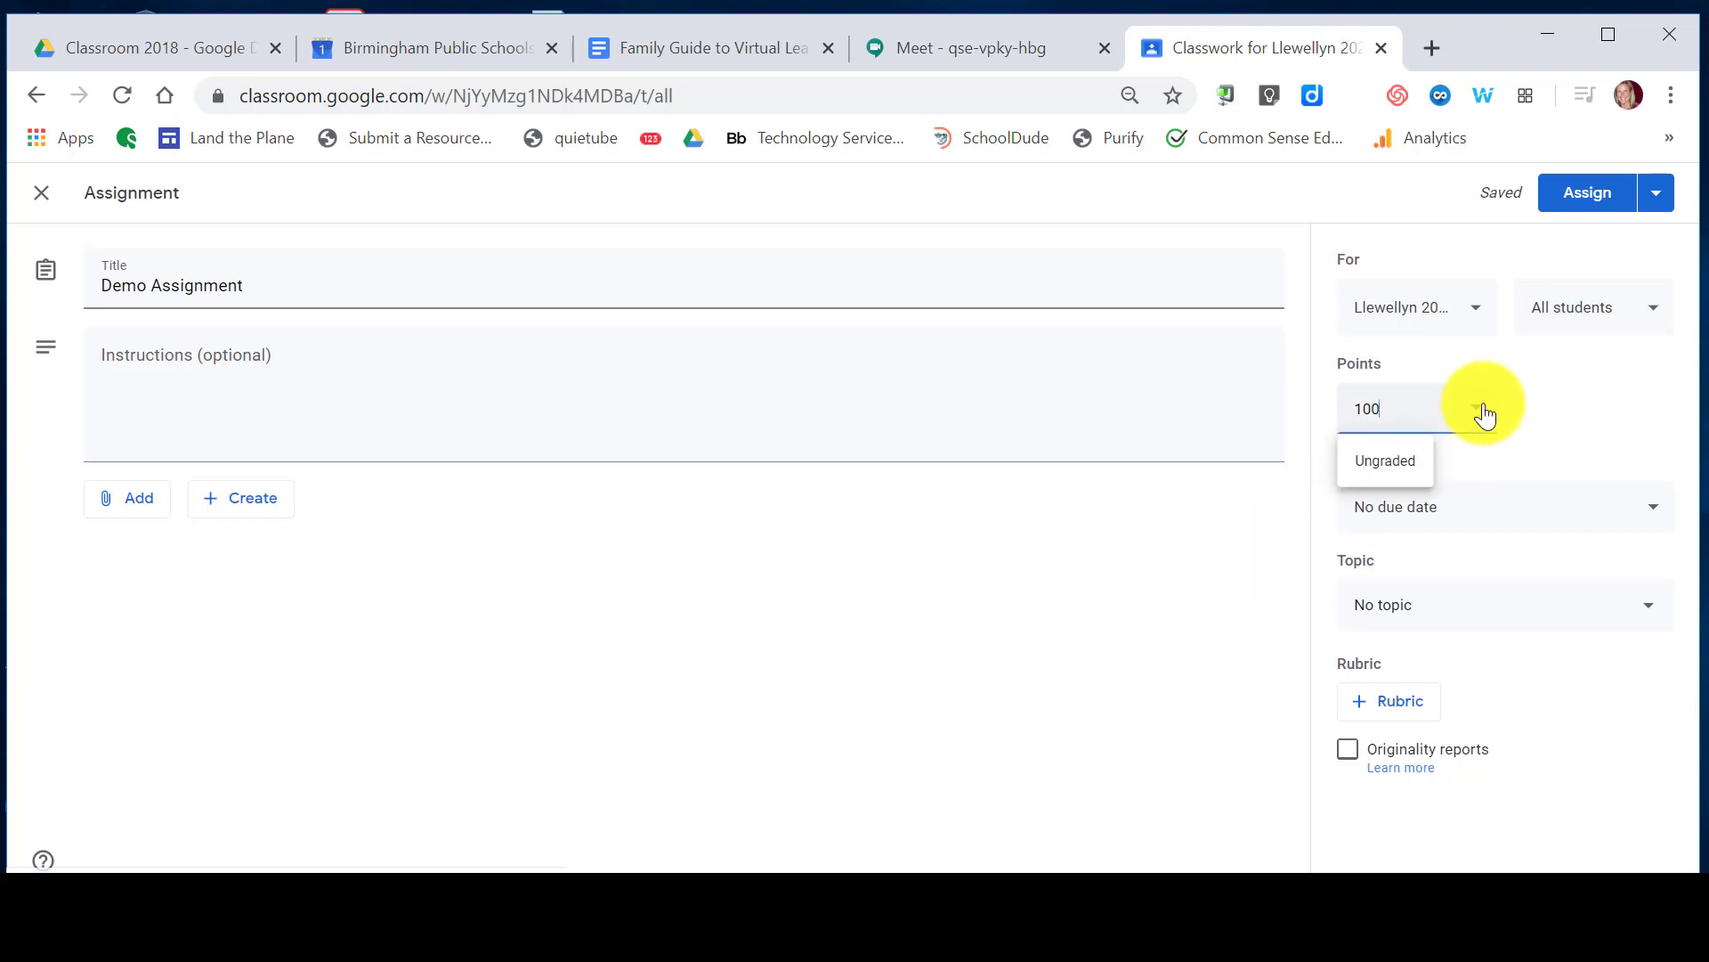
{"action": "left_click", "coordinate": [1397, 463]}
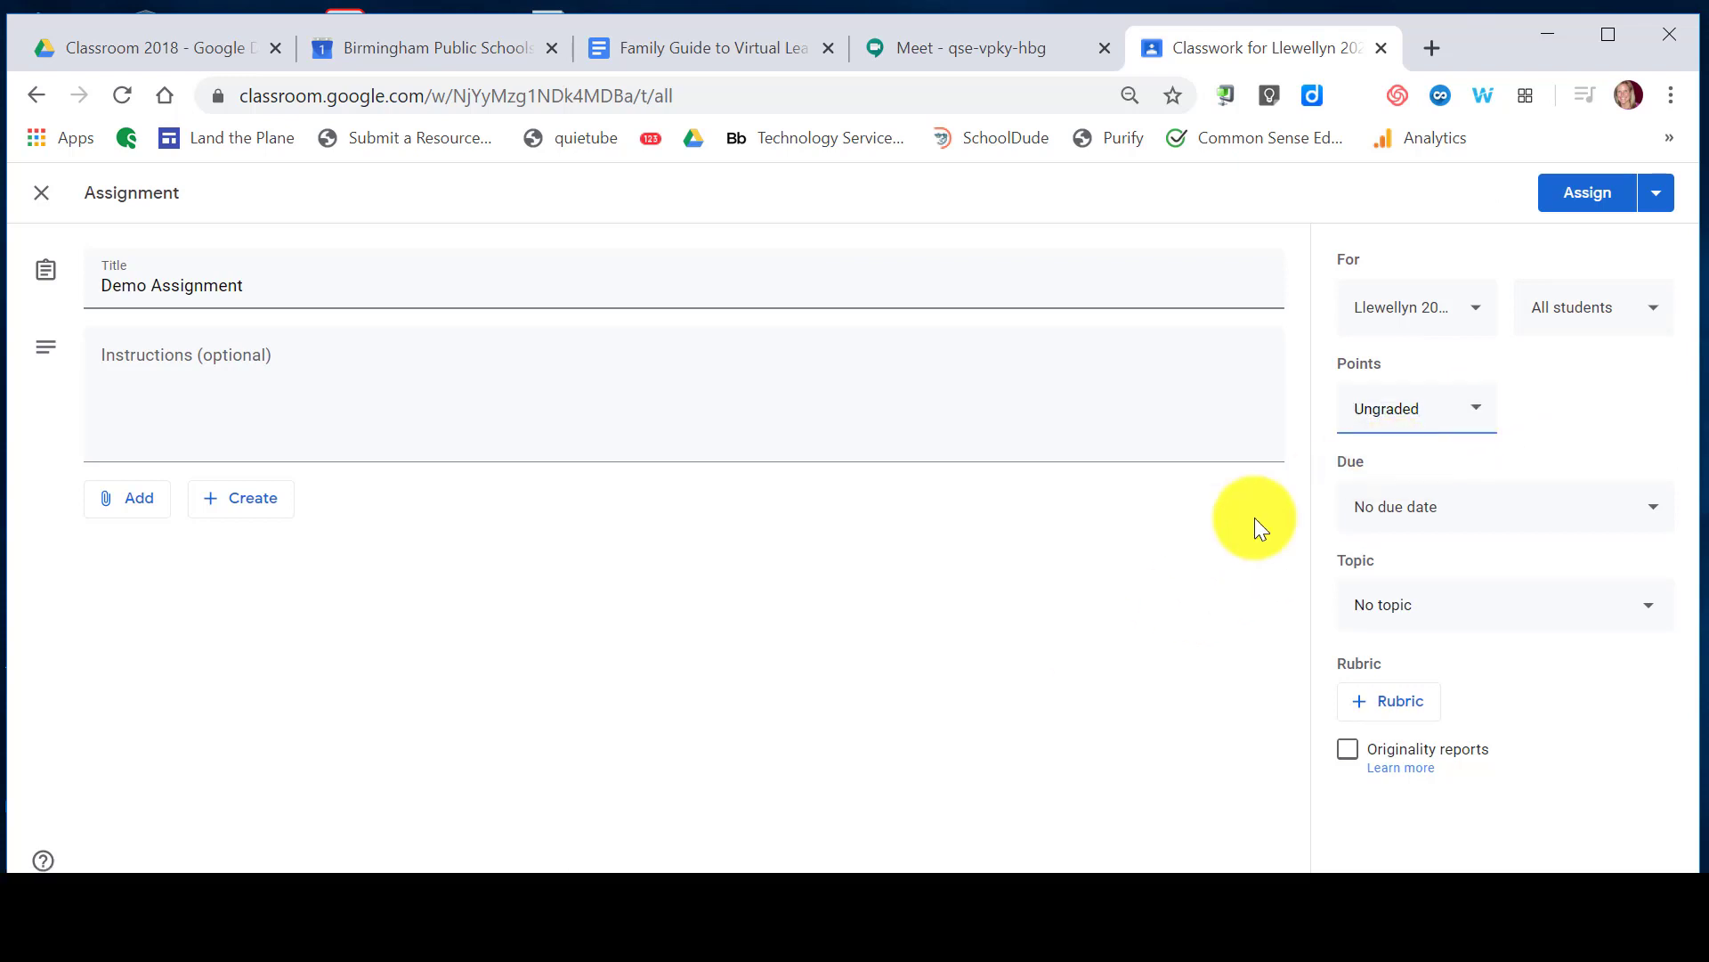
Set the assignment's due date to Apr 2, 2020 and file it under the Math topic
{"action": "left_click", "coordinate": [1469, 520]}
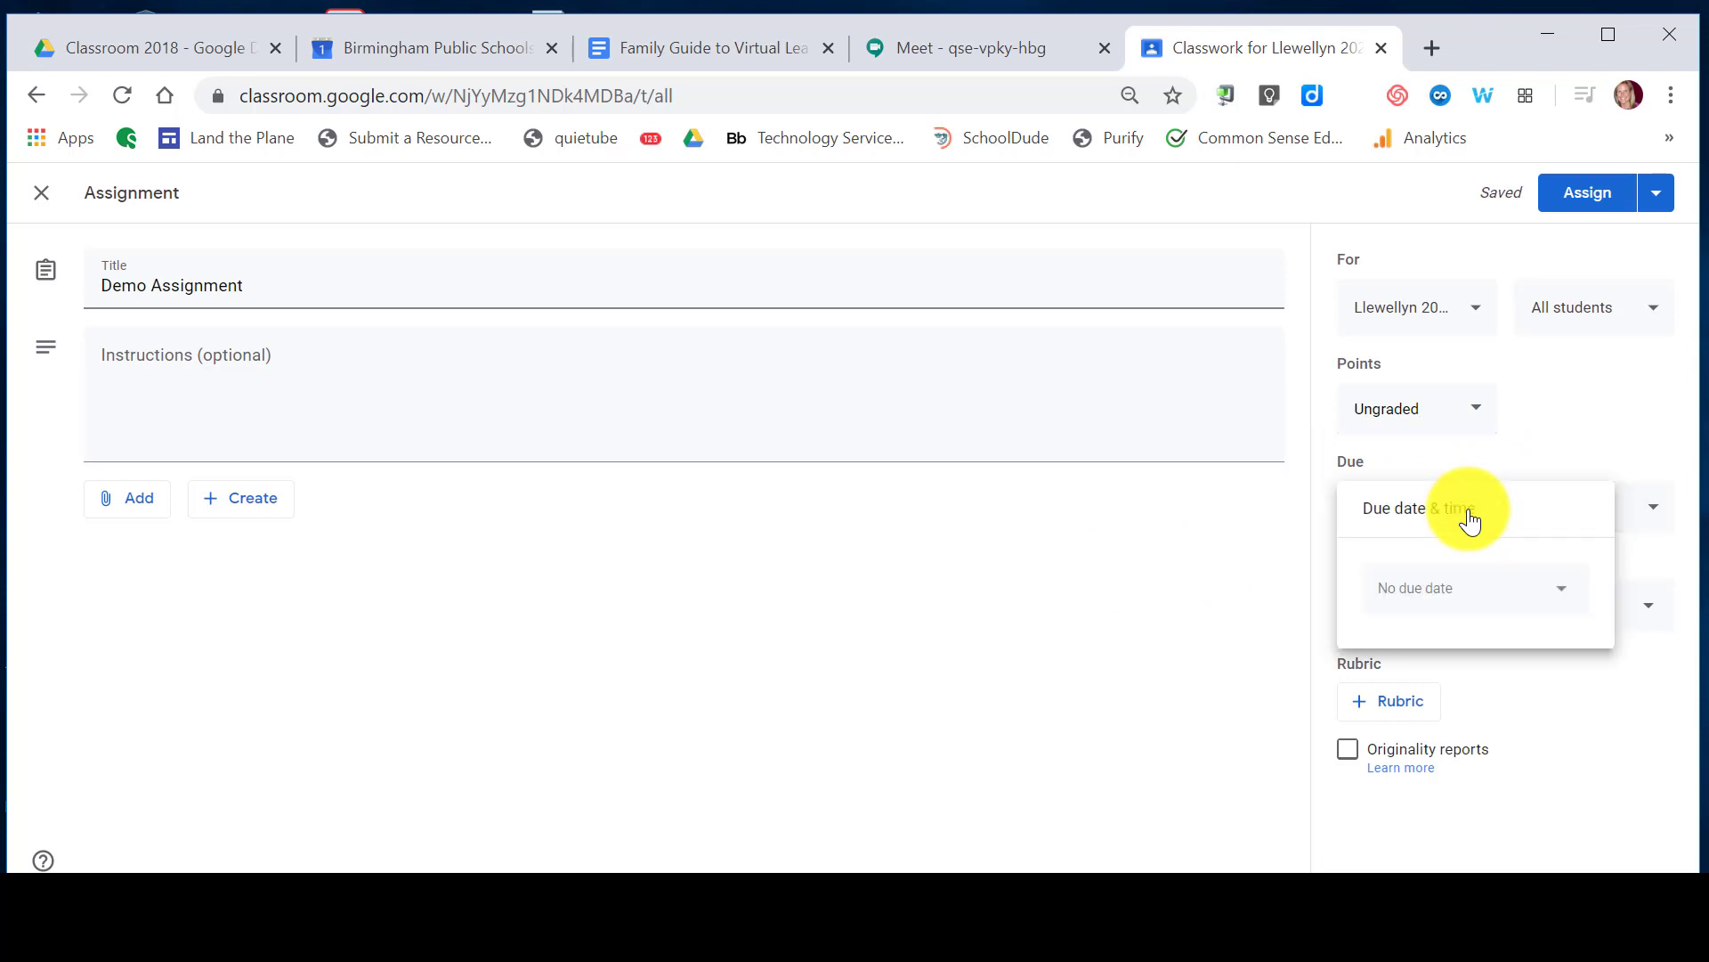
{"action": "left_click", "coordinate": [1557, 592]}
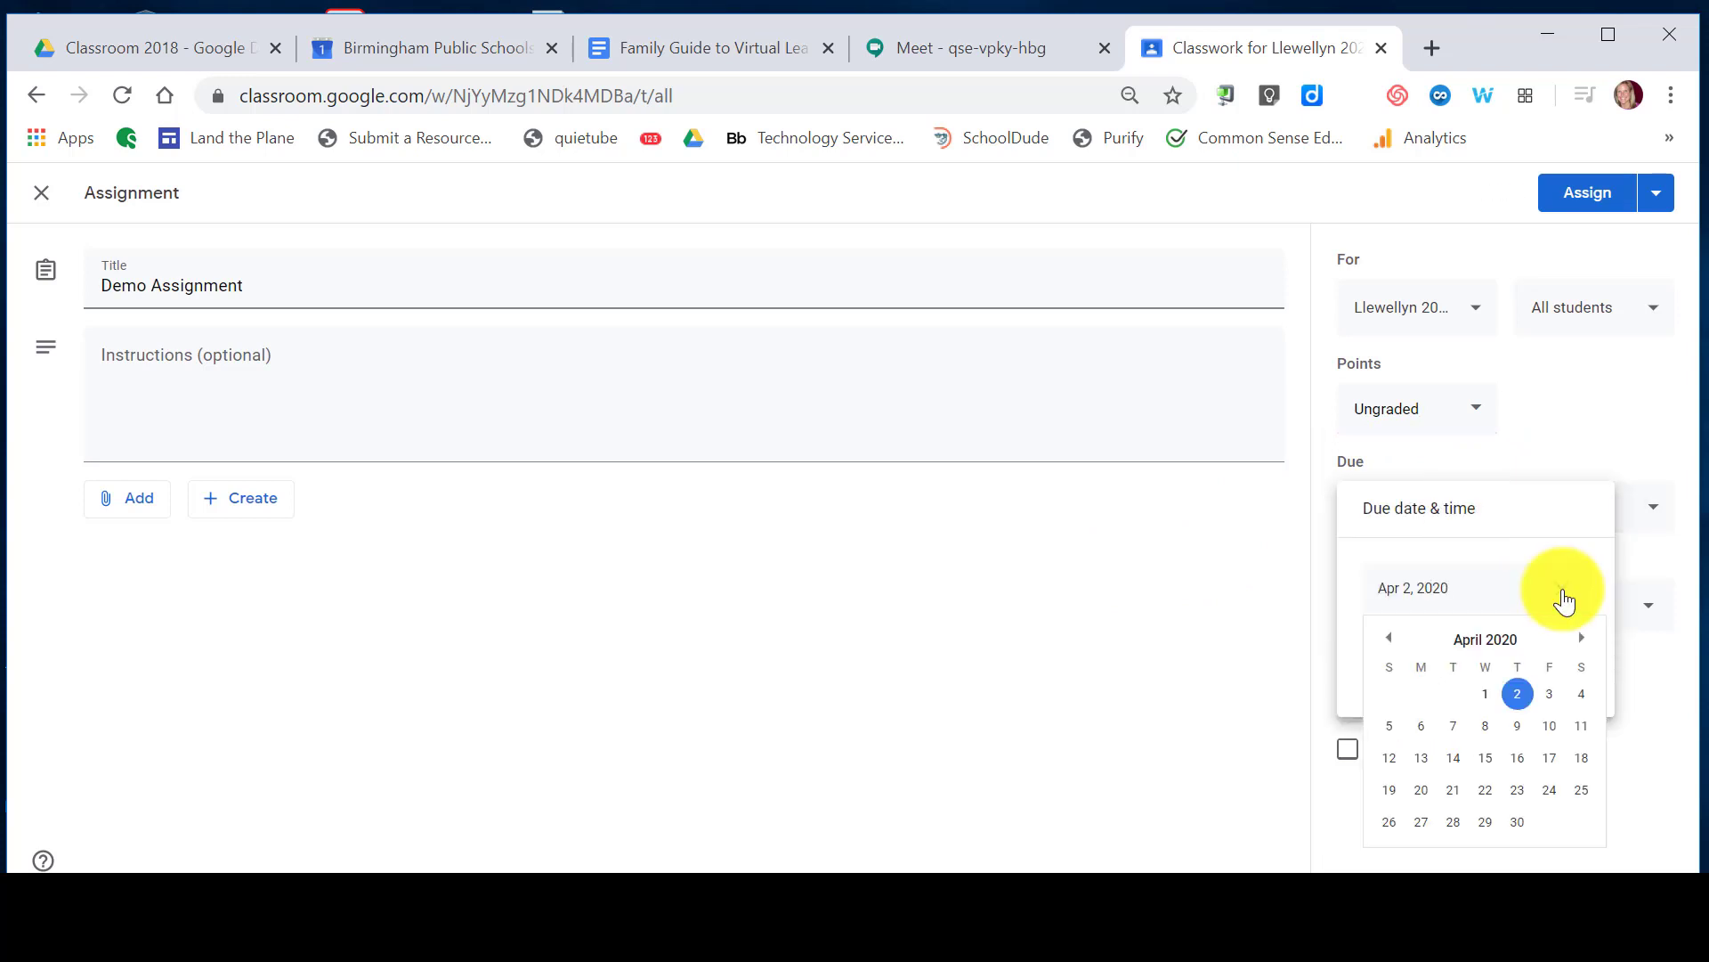
{"action": "left_click", "coordinate": [1517, 694]}
{"action": "left_click", "coordinate": [1024, 708]}
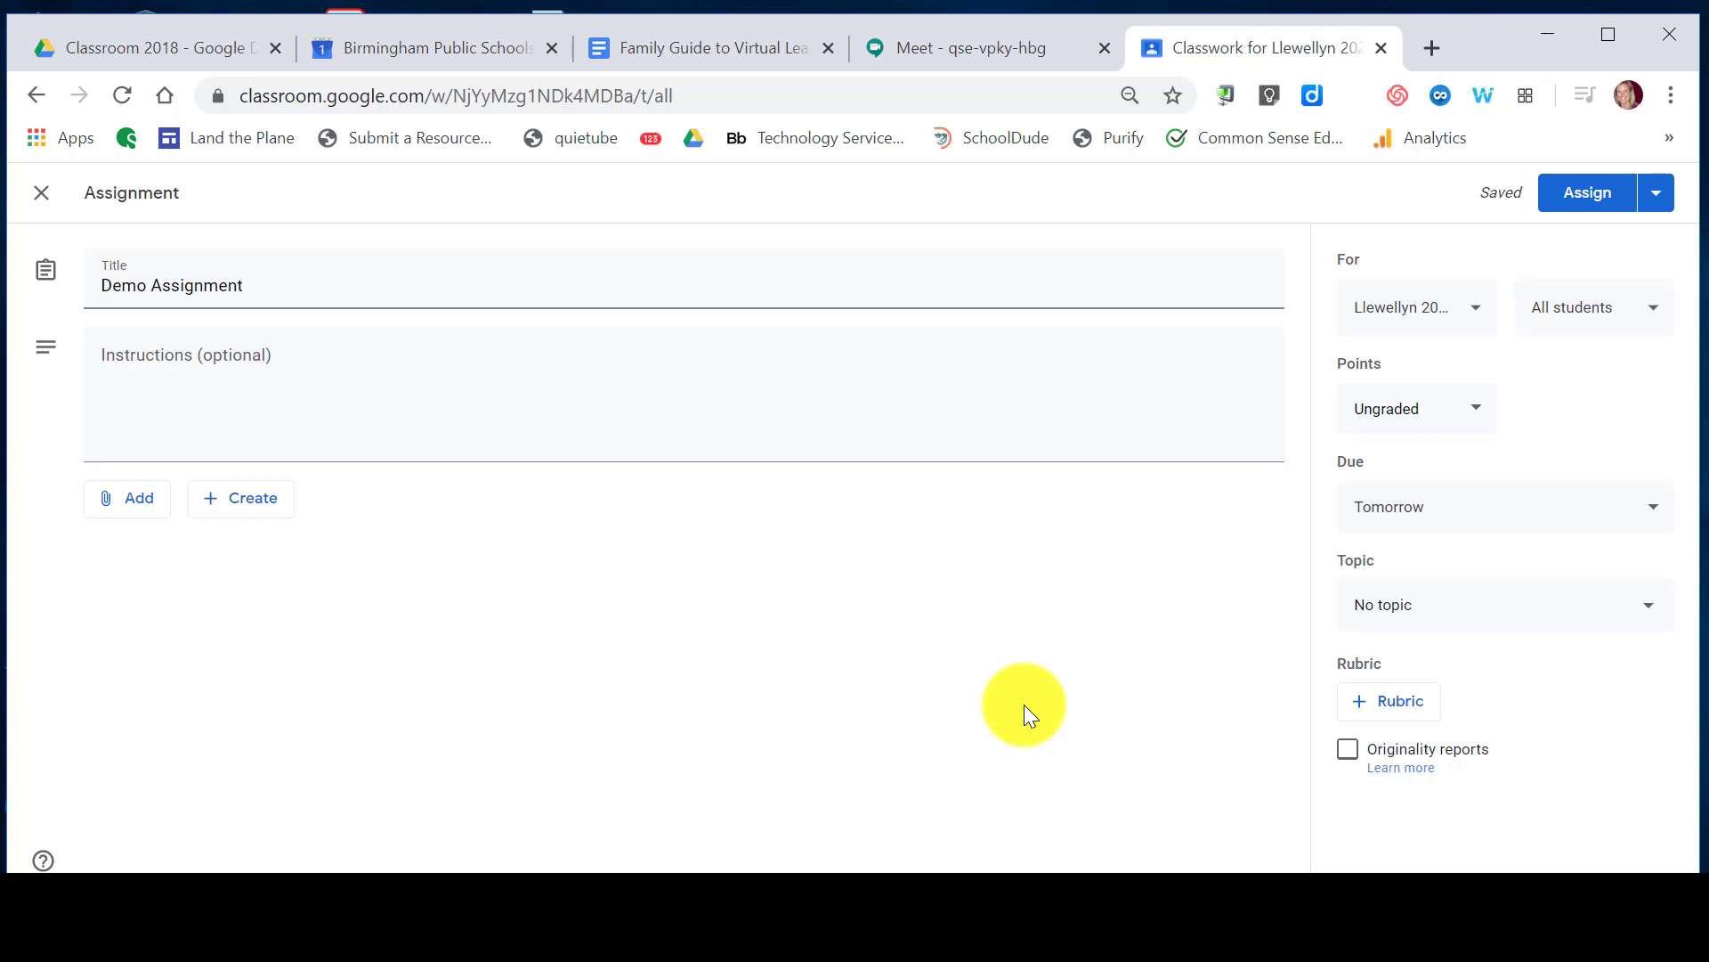
{"action": "left_click", "coordinate": [1576, 619]}
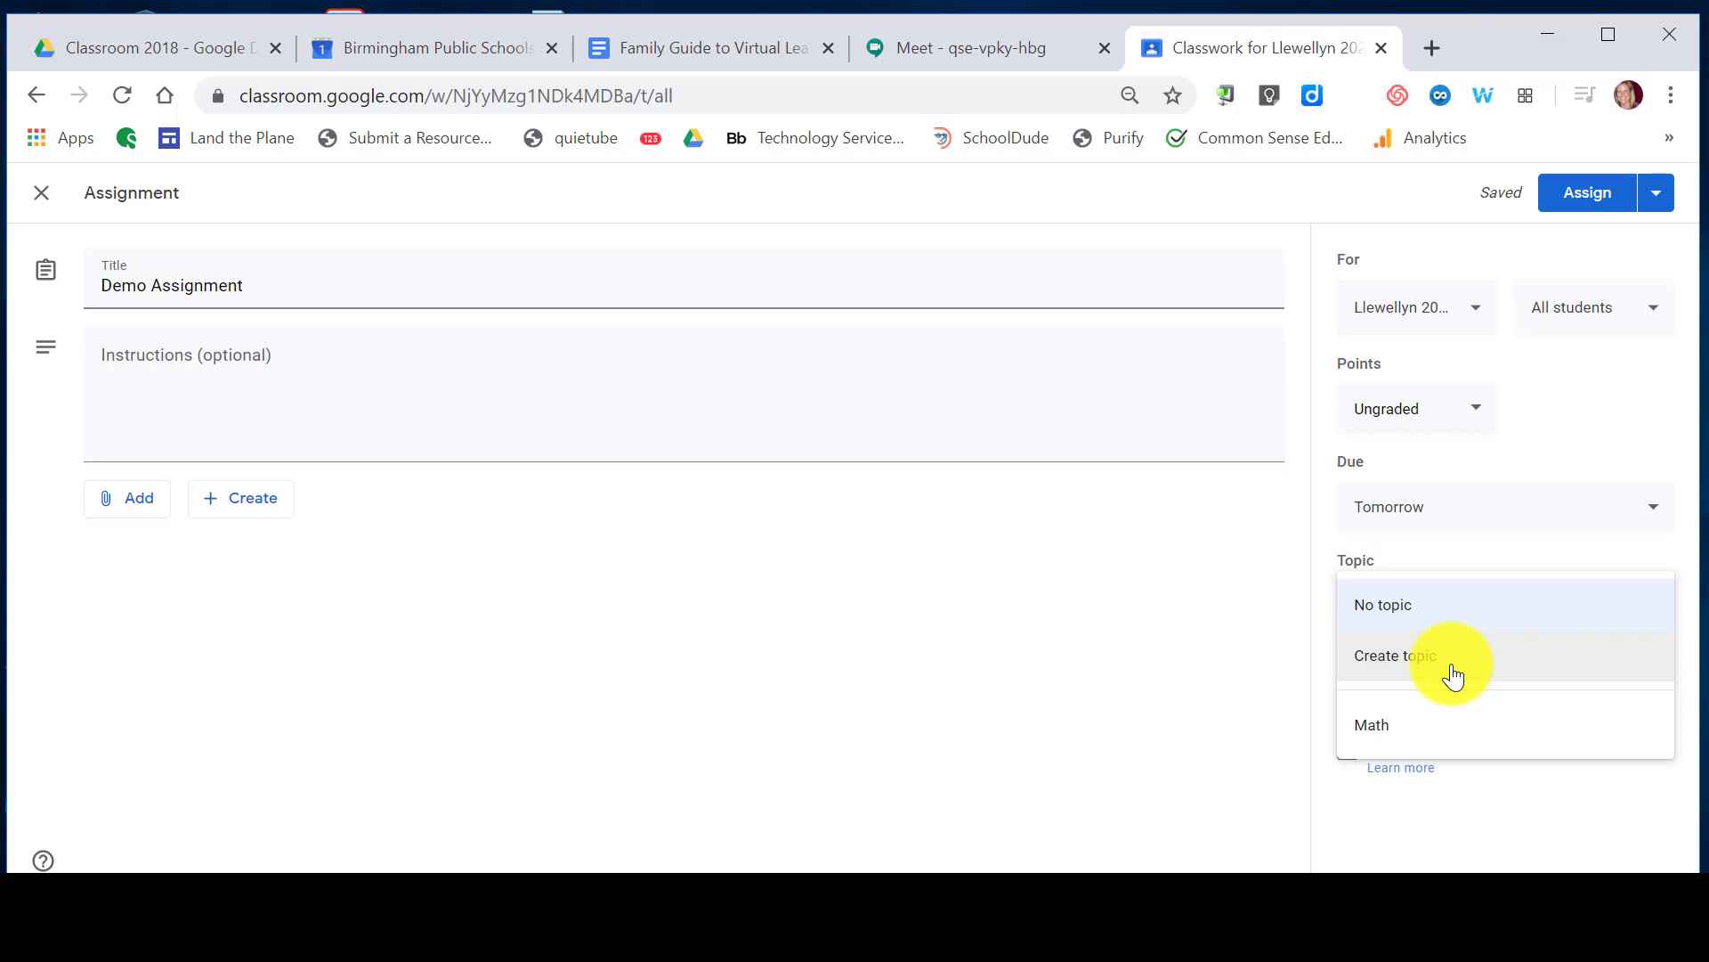
{"action": "left_click", "coordinate": [1402, 748]}
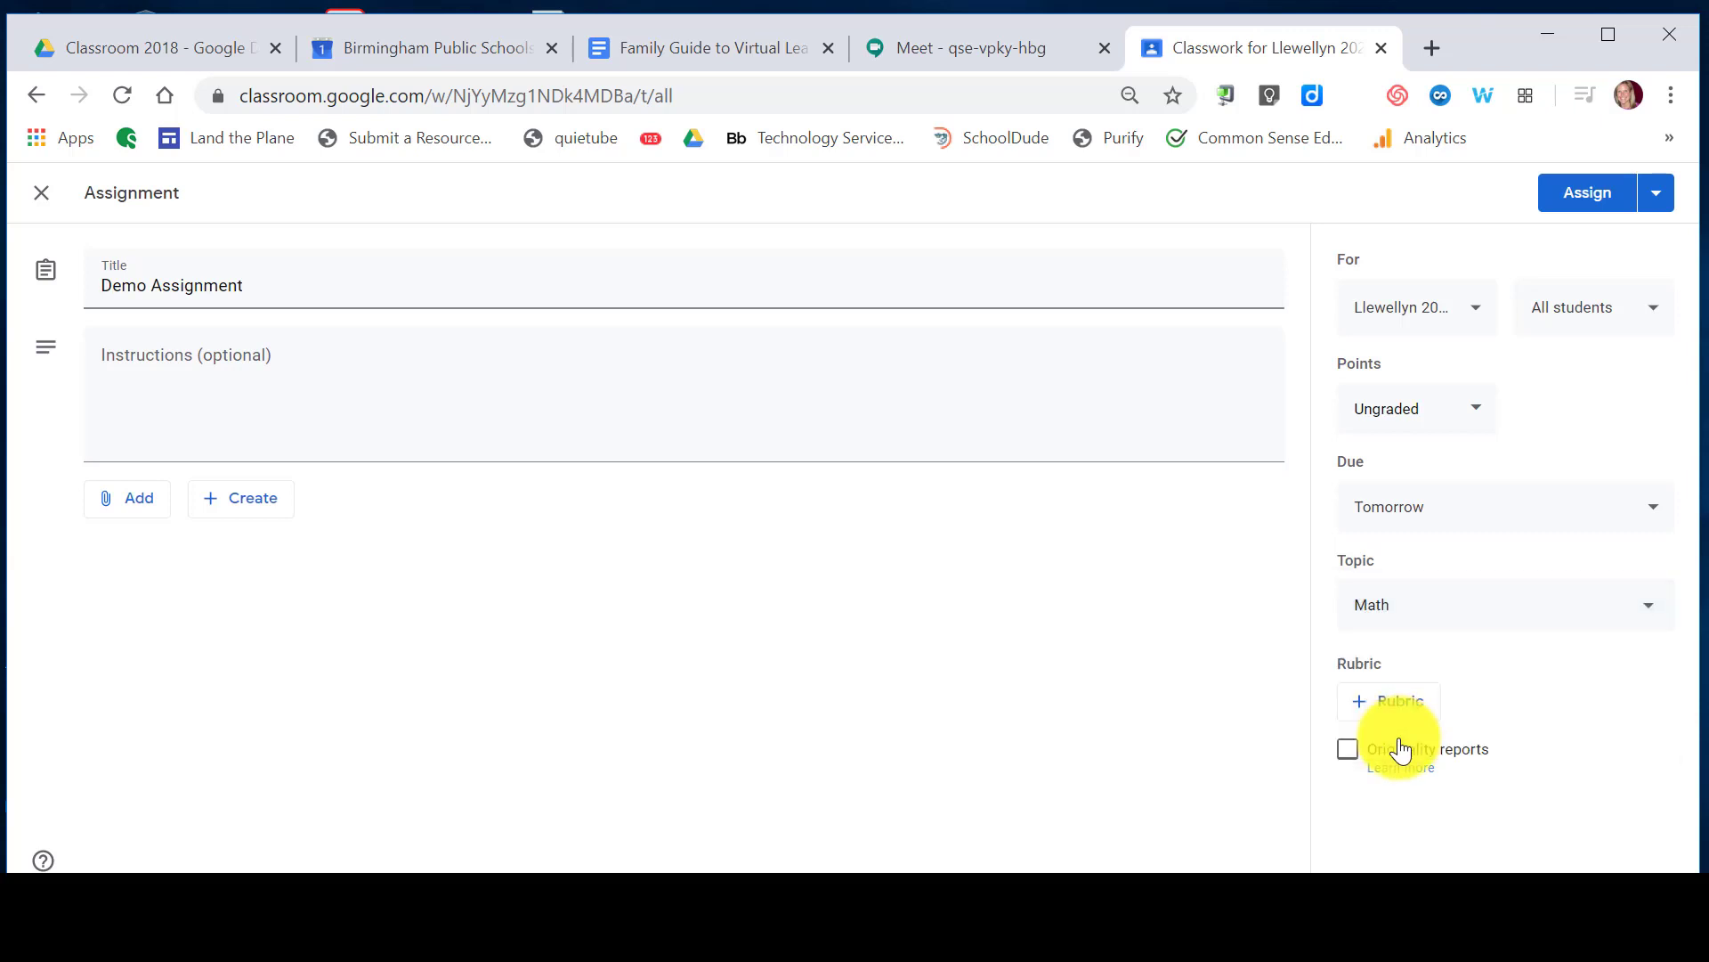
Review the attachment sources, create an attached Google Doc named "Math Reflection", and return to the assignment
{"action": "left_click", "coordinate": [115, 504]}
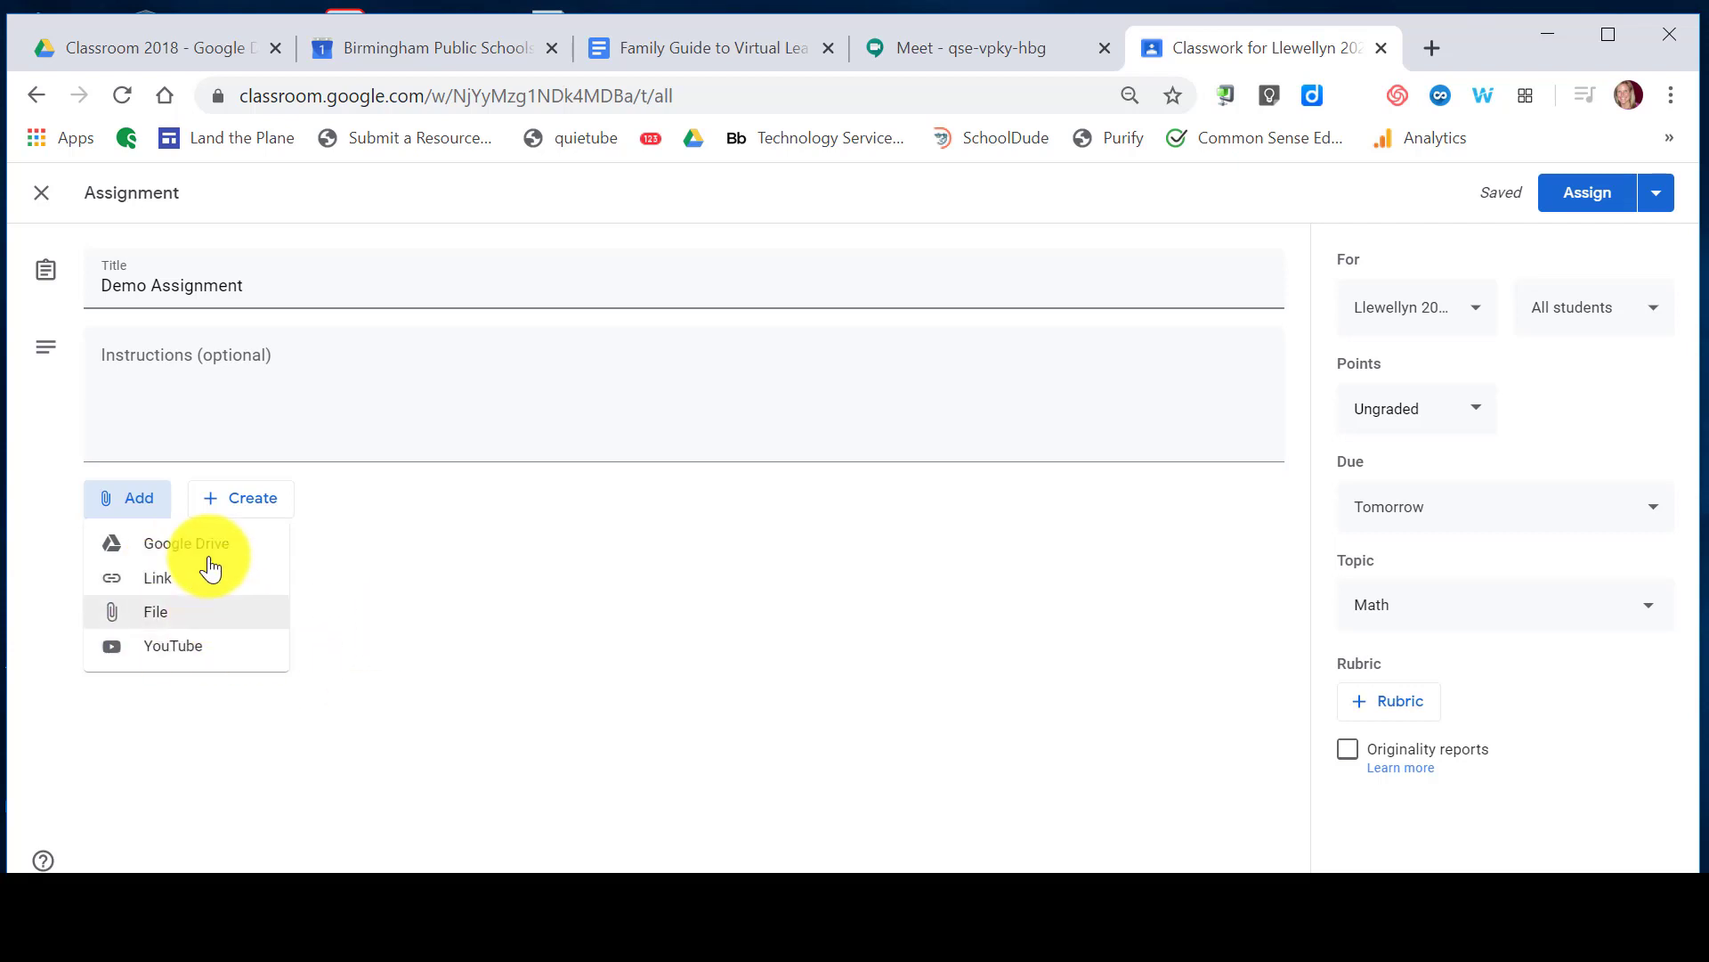
{"action": "left_click", "coordinate": [406, 601]}
{"action": "left_click", "coordinate": [246, 506]}
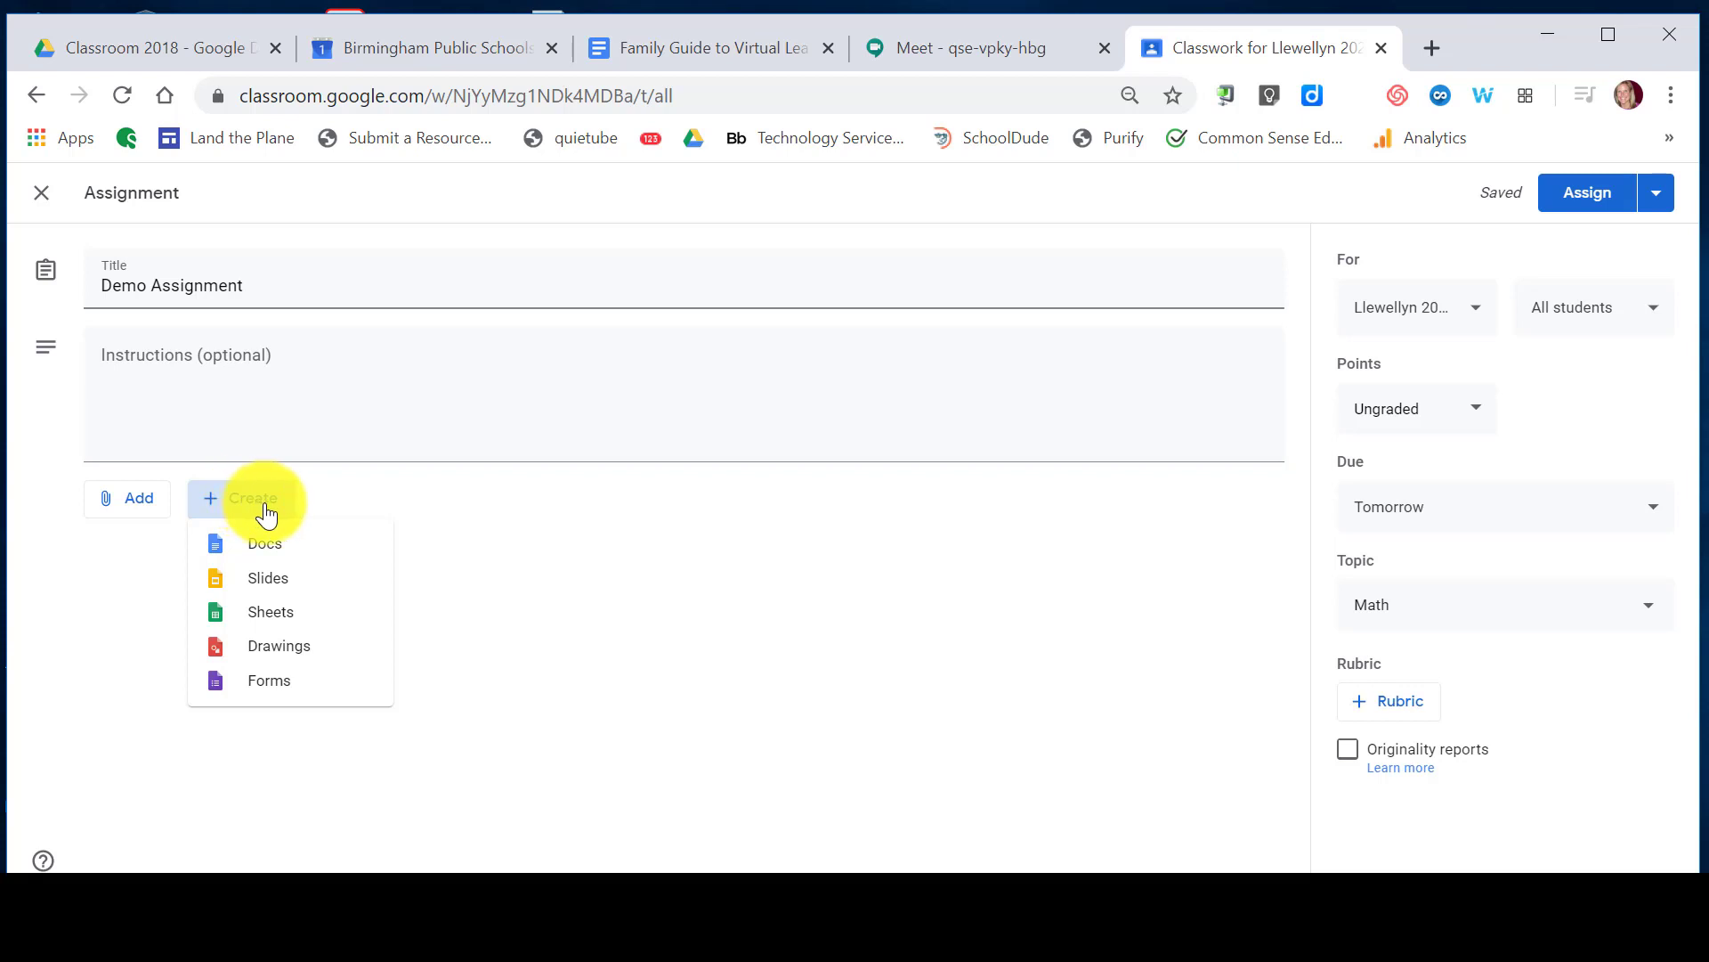
{"action": "left_click", "coordinate": [296, 556]}
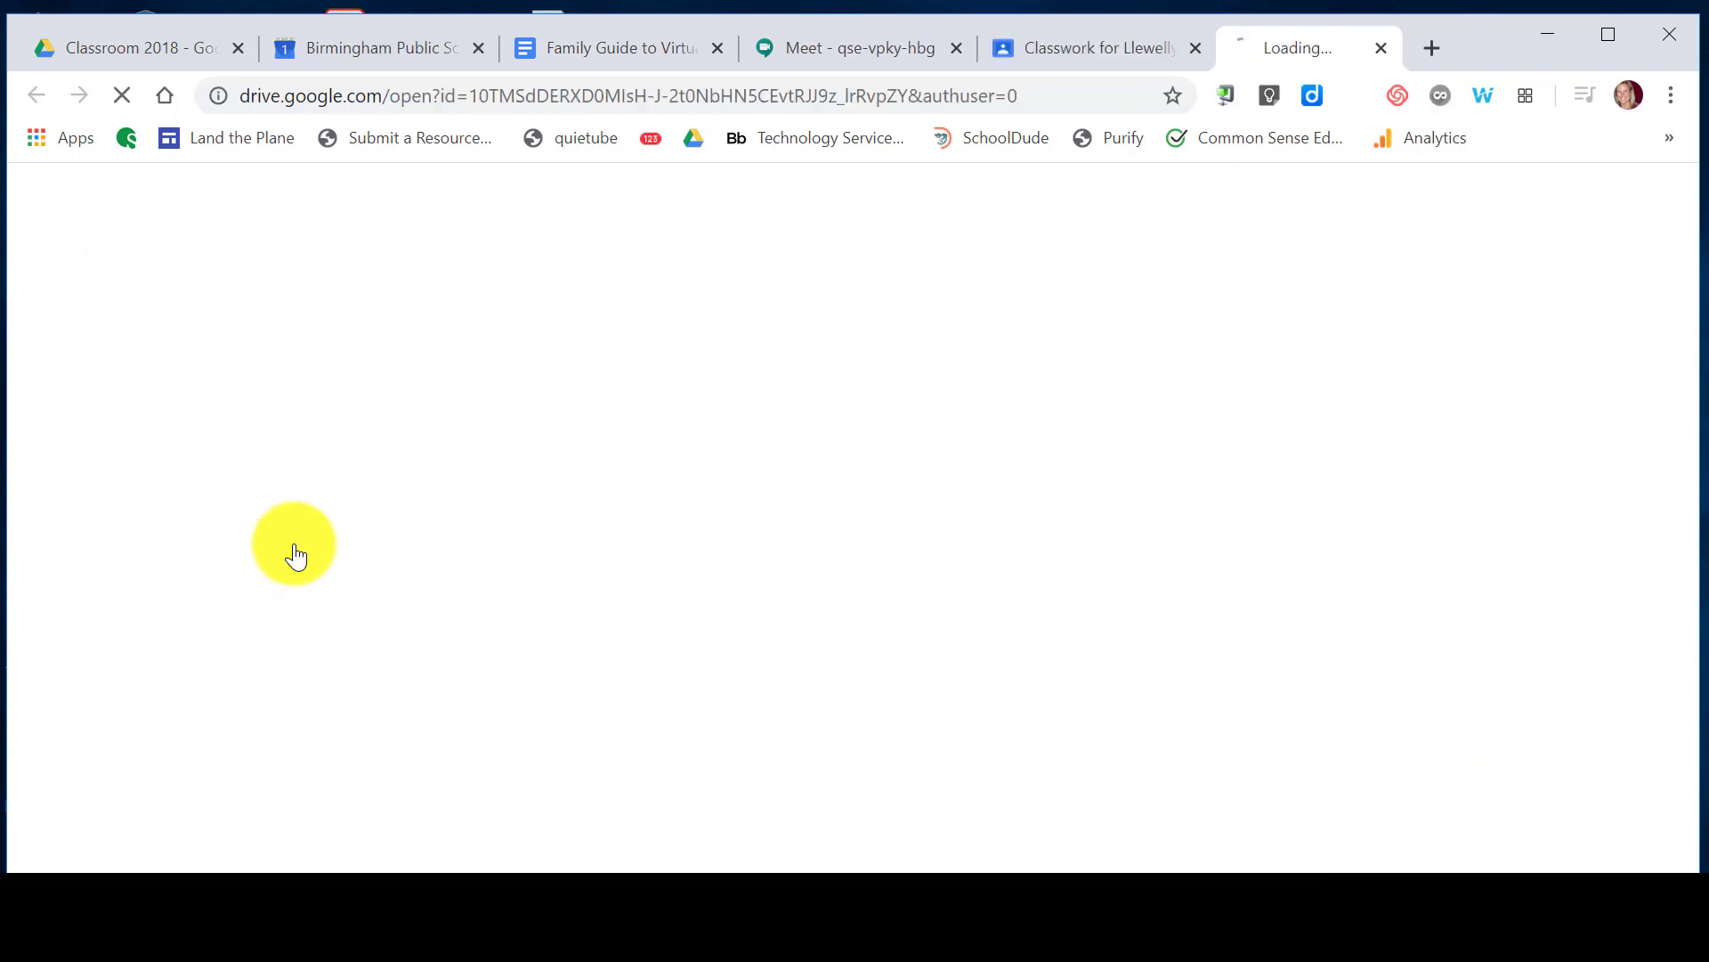
{"action": "left_click", "coordinate": [240, 192]}
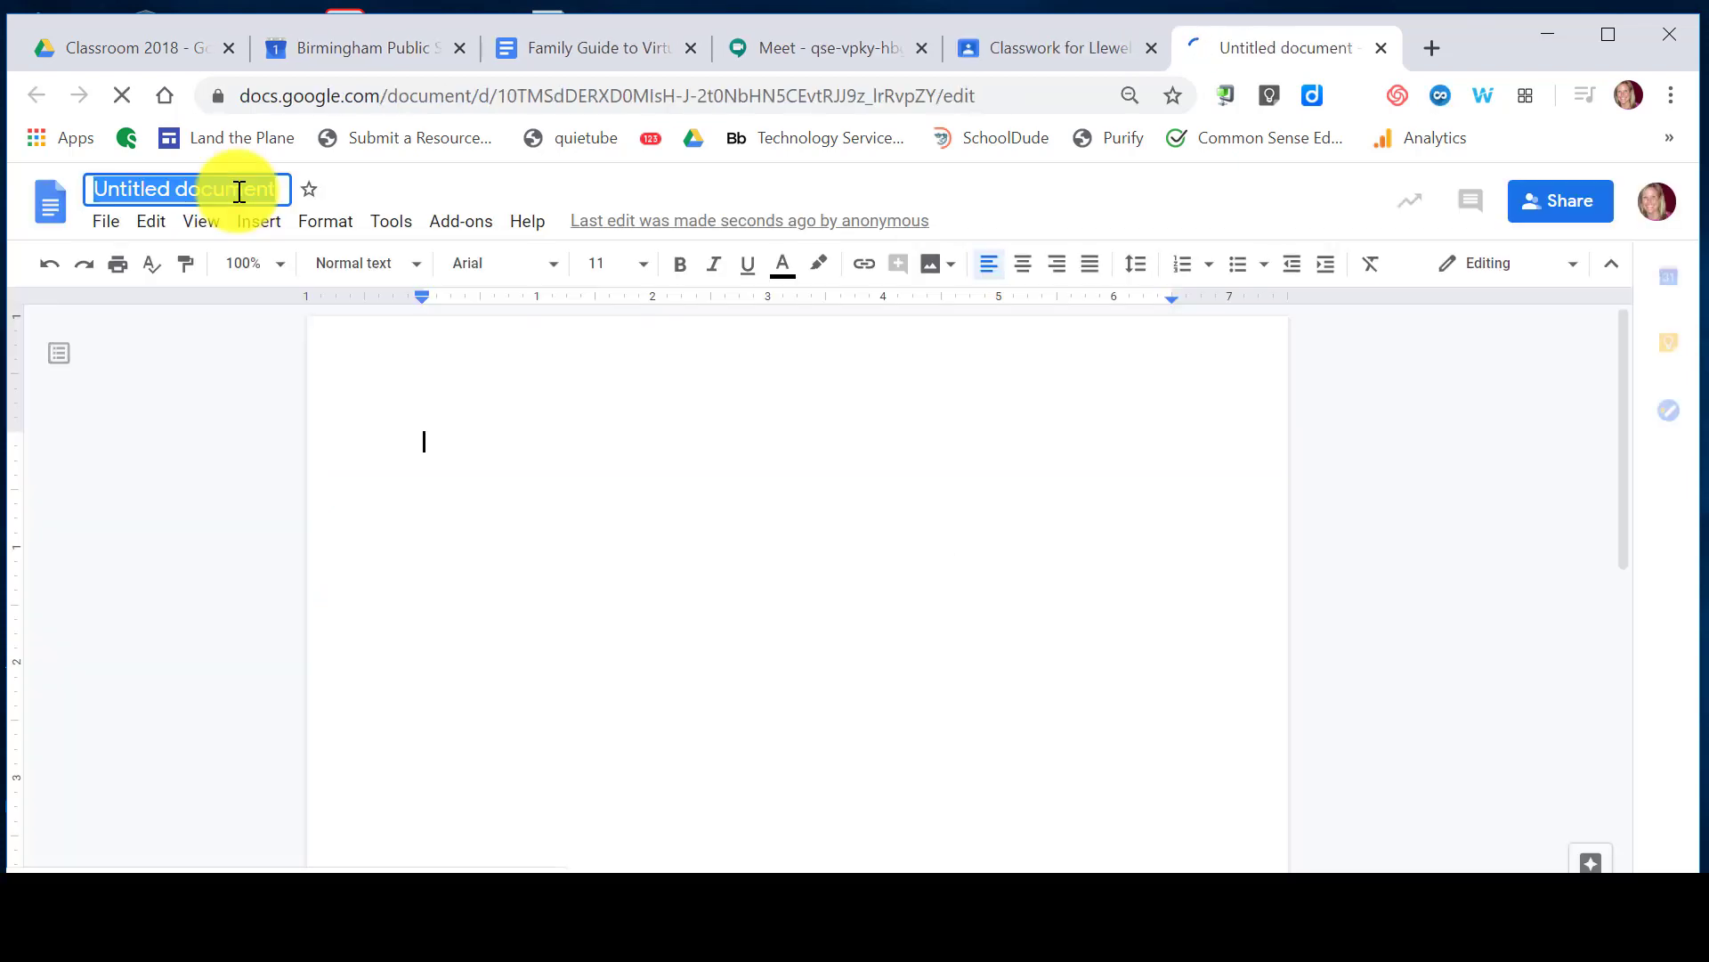
{"action": "type", "text": "Math Reflection"}
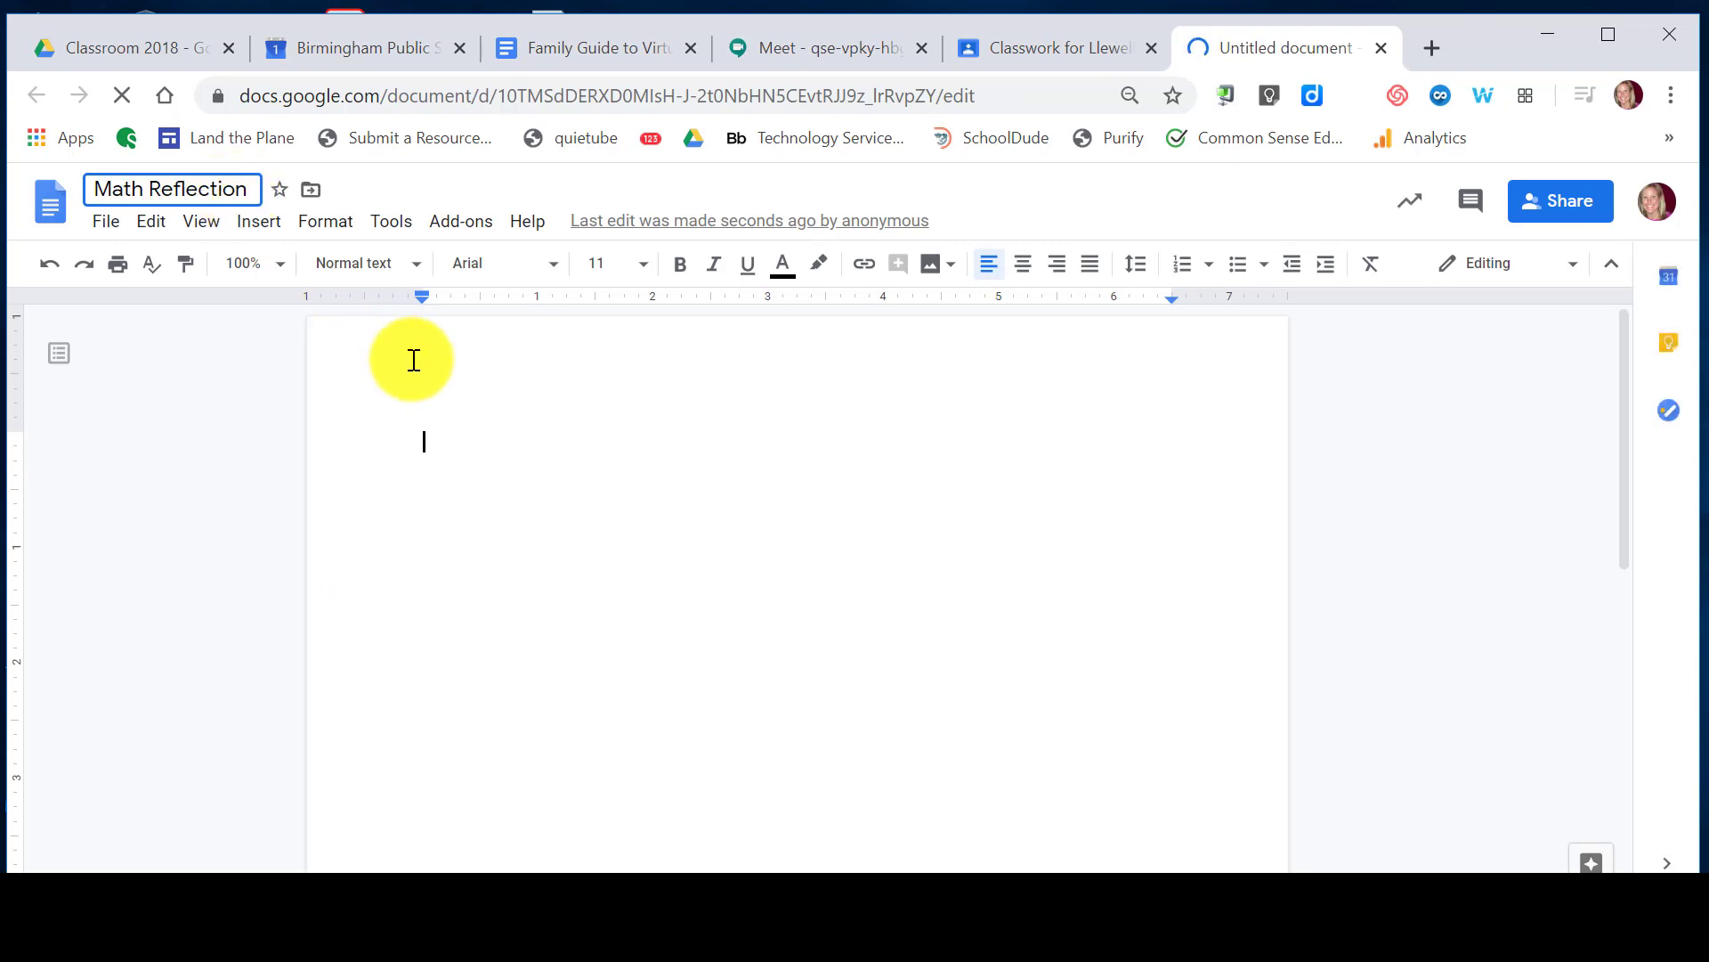
{"action": "left_click", "coordinate": [431, 456]}
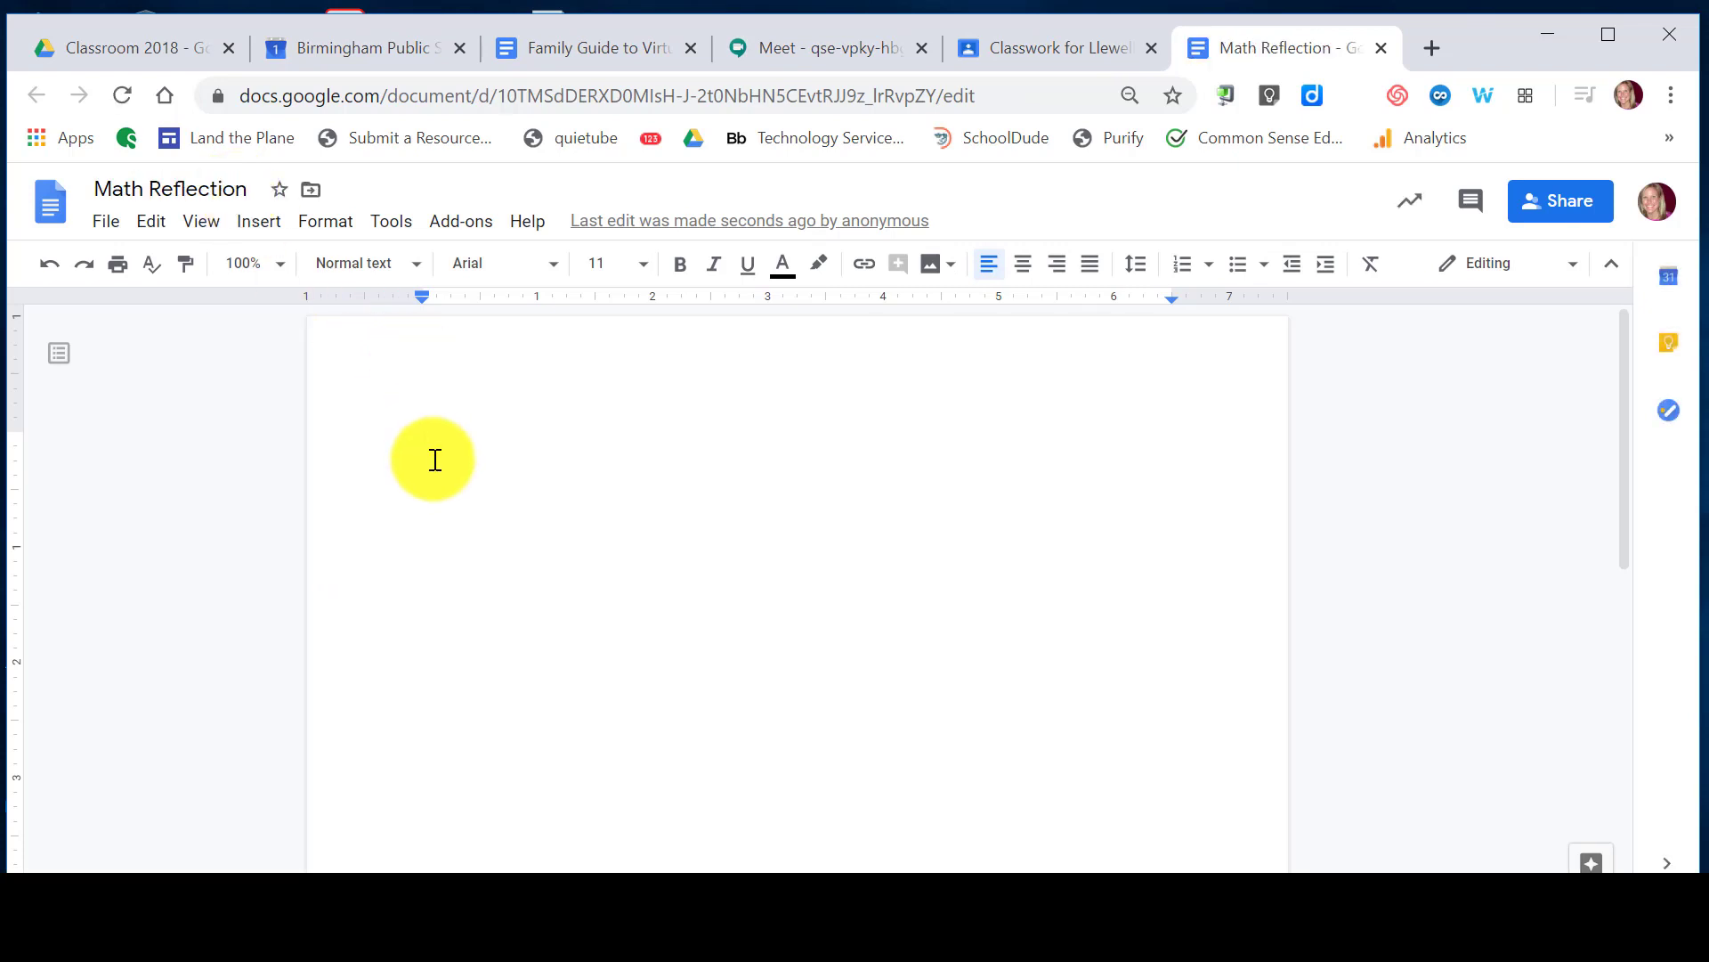
{"action": "left_click", "coordinate": [1062, 43]}
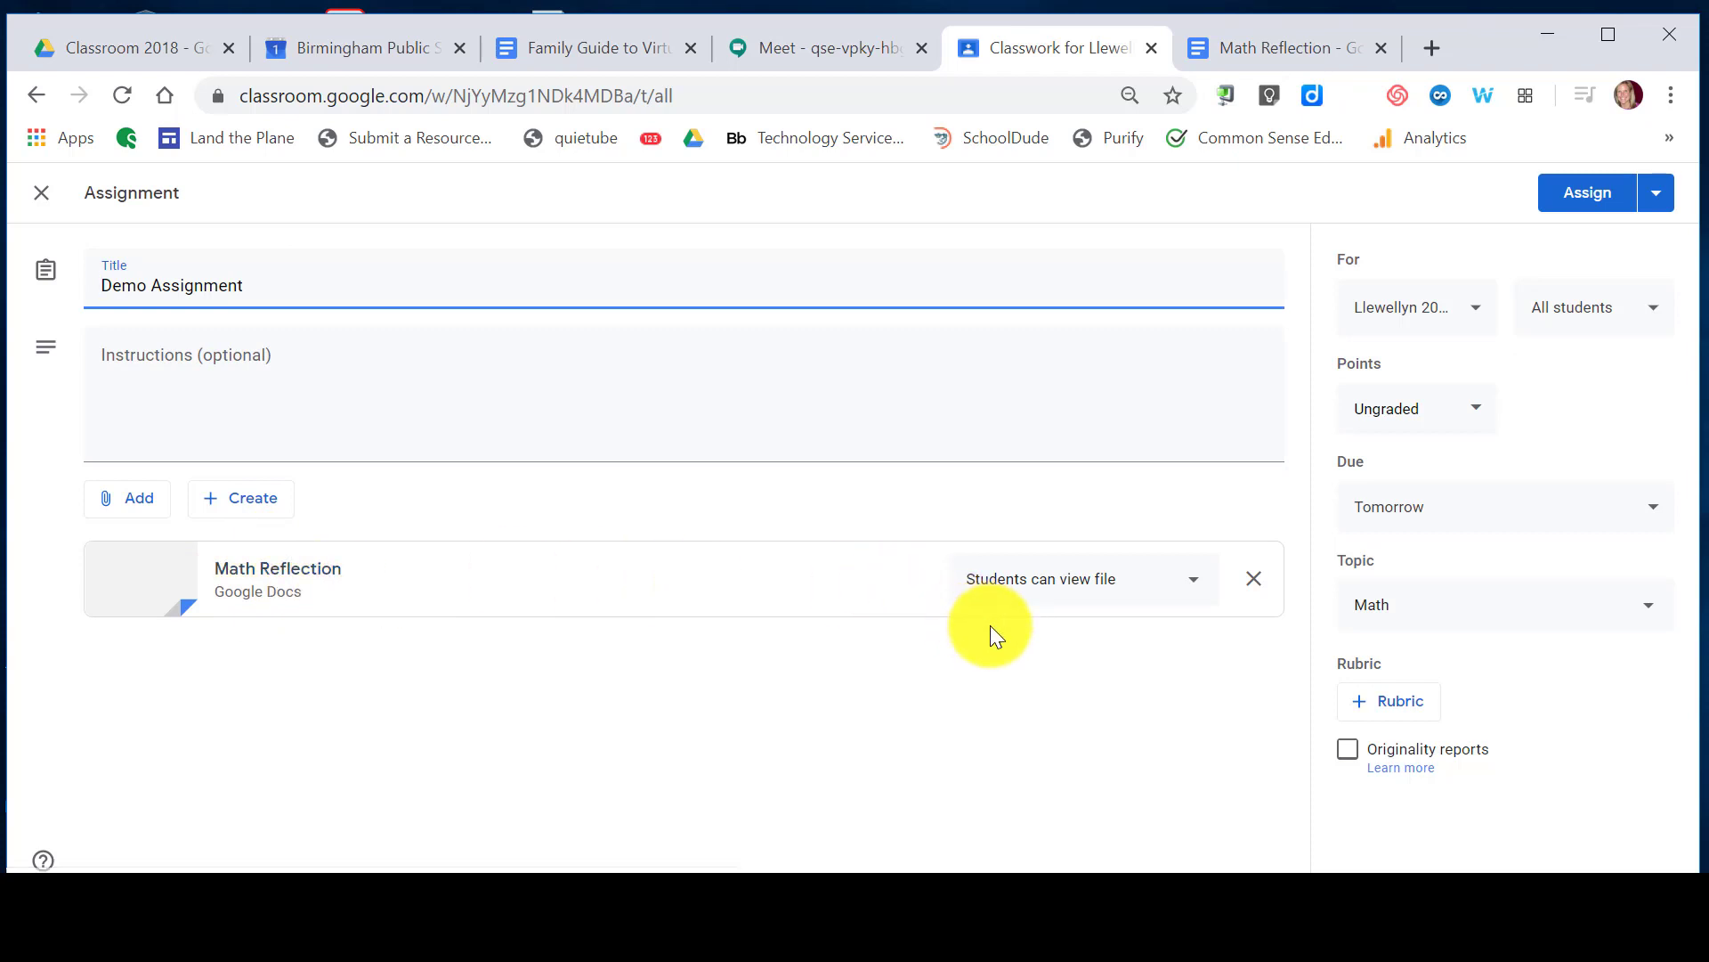
Have a copy of the Math Reflection document made for each student and save the assignment as a draft
{"action": "left_click", "coordinate": [1191, 588]}
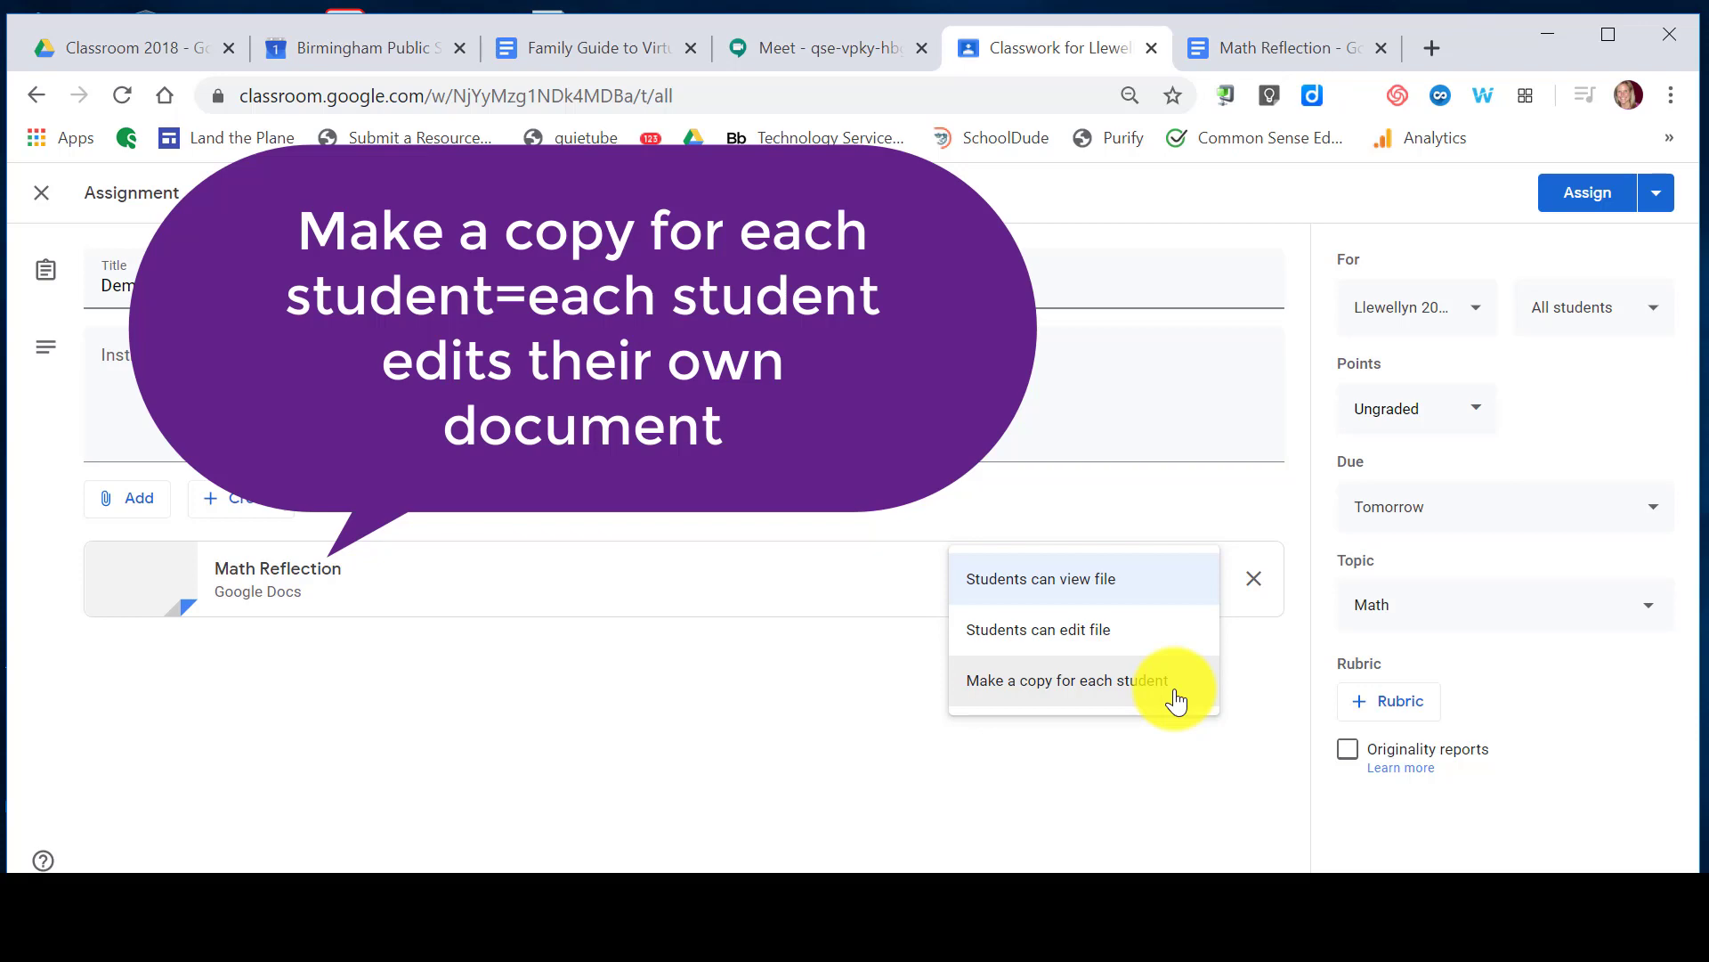
{"action": "left_click", "coordinate": [1175, 700]}
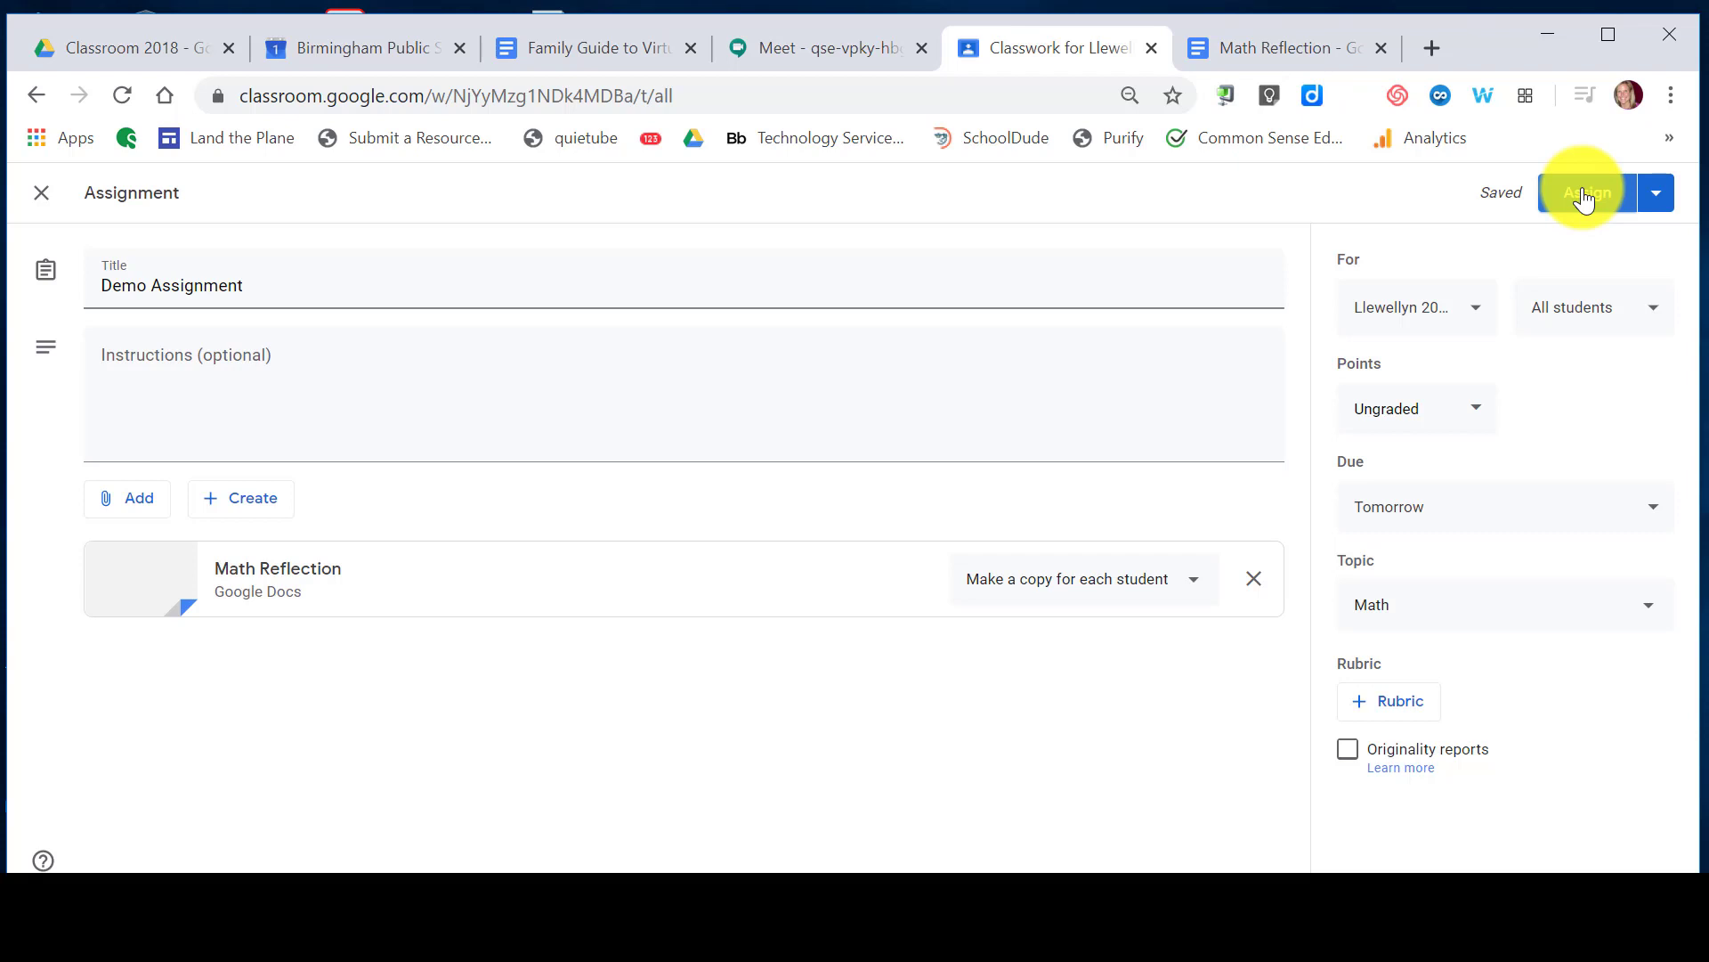
{"action": "left_click", "coordinate": [1659, 205]}
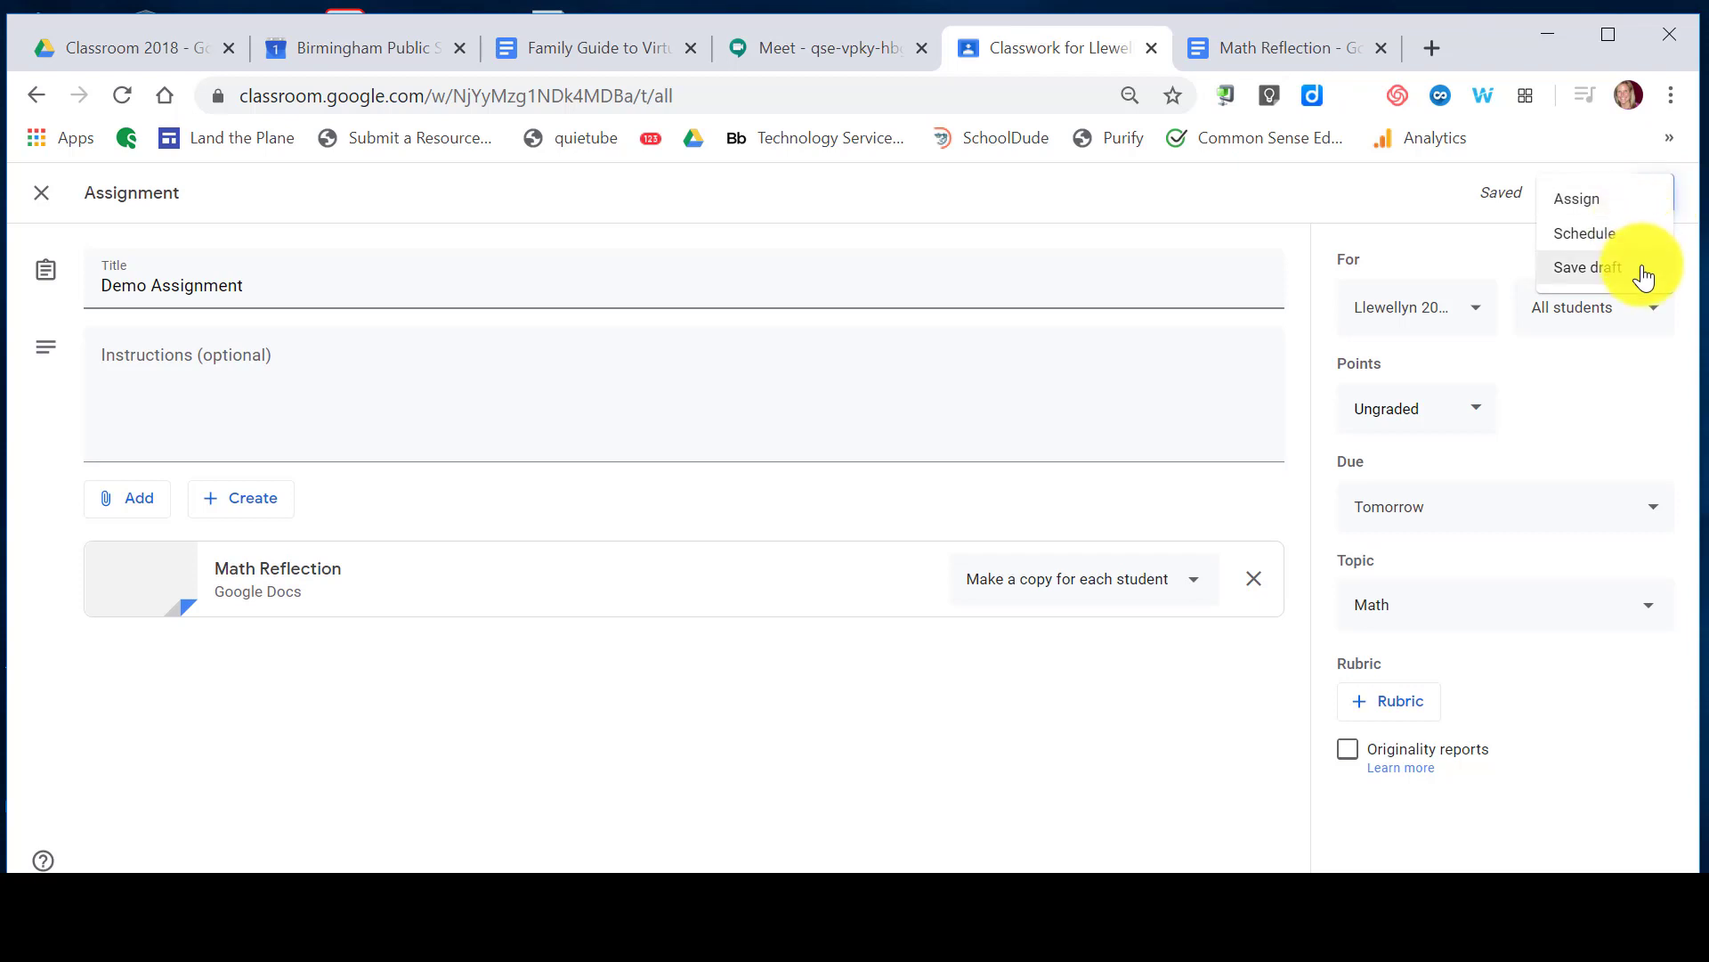
{"action": "left_click", "coordinate": [1642, 271]}
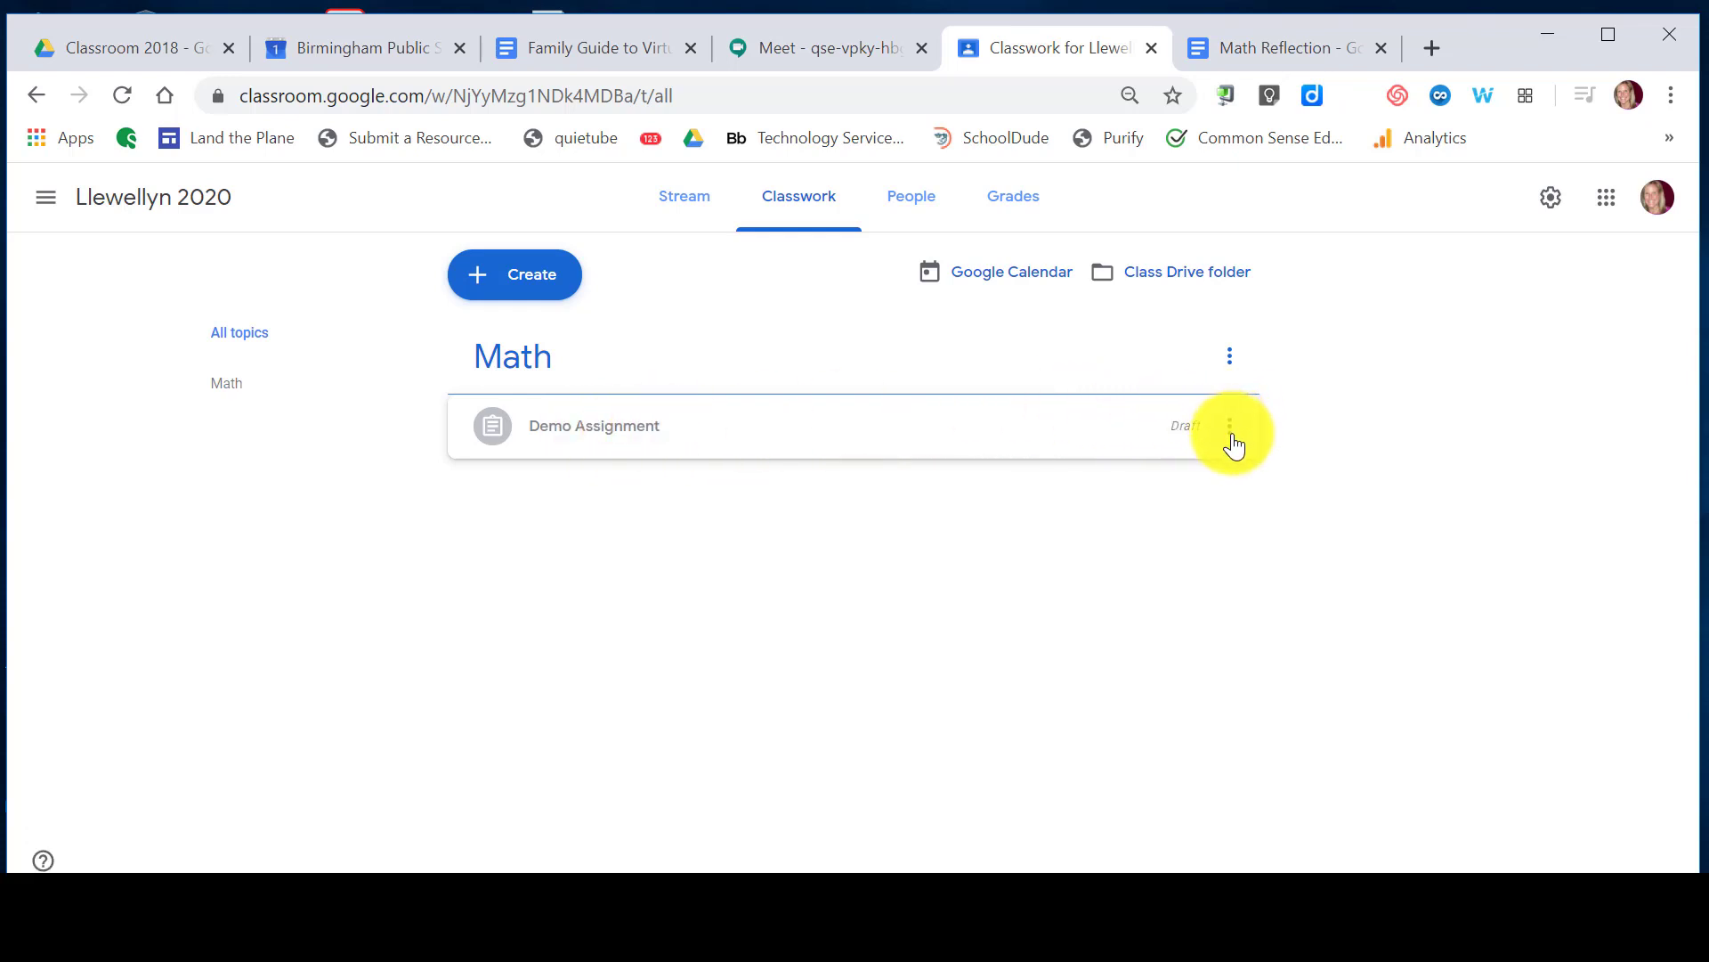
Reopen the Demo Assignment draft for editing and assign it to the students
{"action": "left_click", "coordinate": [1232, 436]}
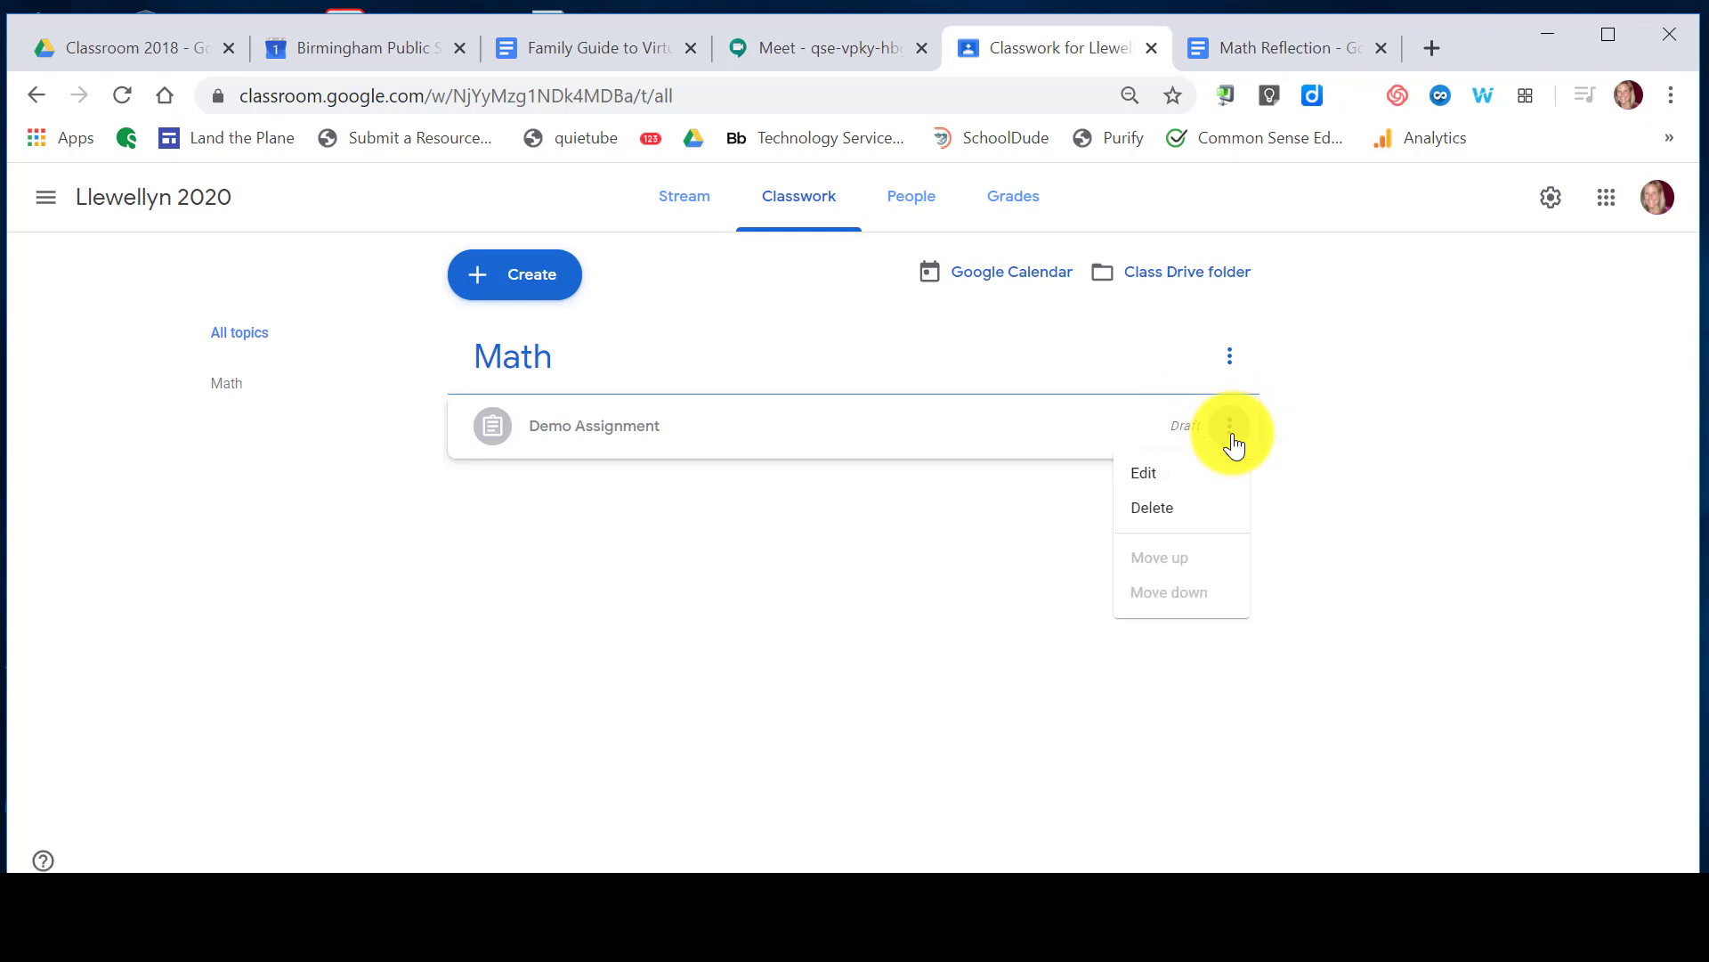
{"action": "left_click", "coordinate": [1185, 479]}
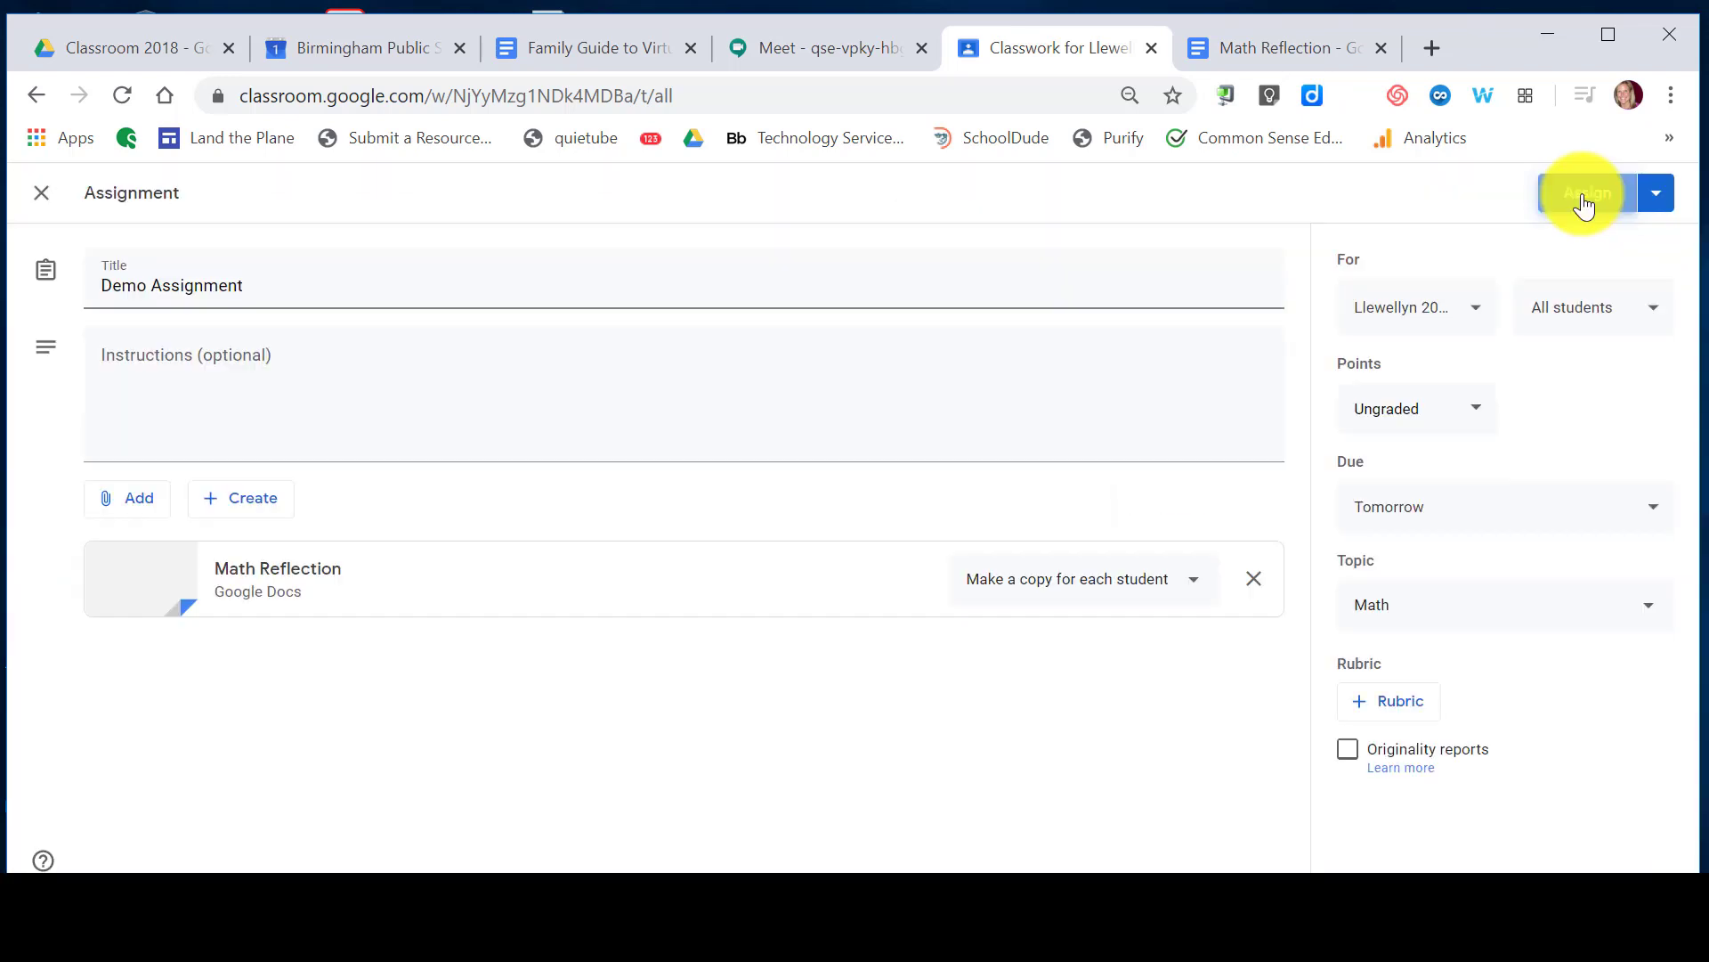
{"action": "left_click", "coordinate": [1584, 205]}
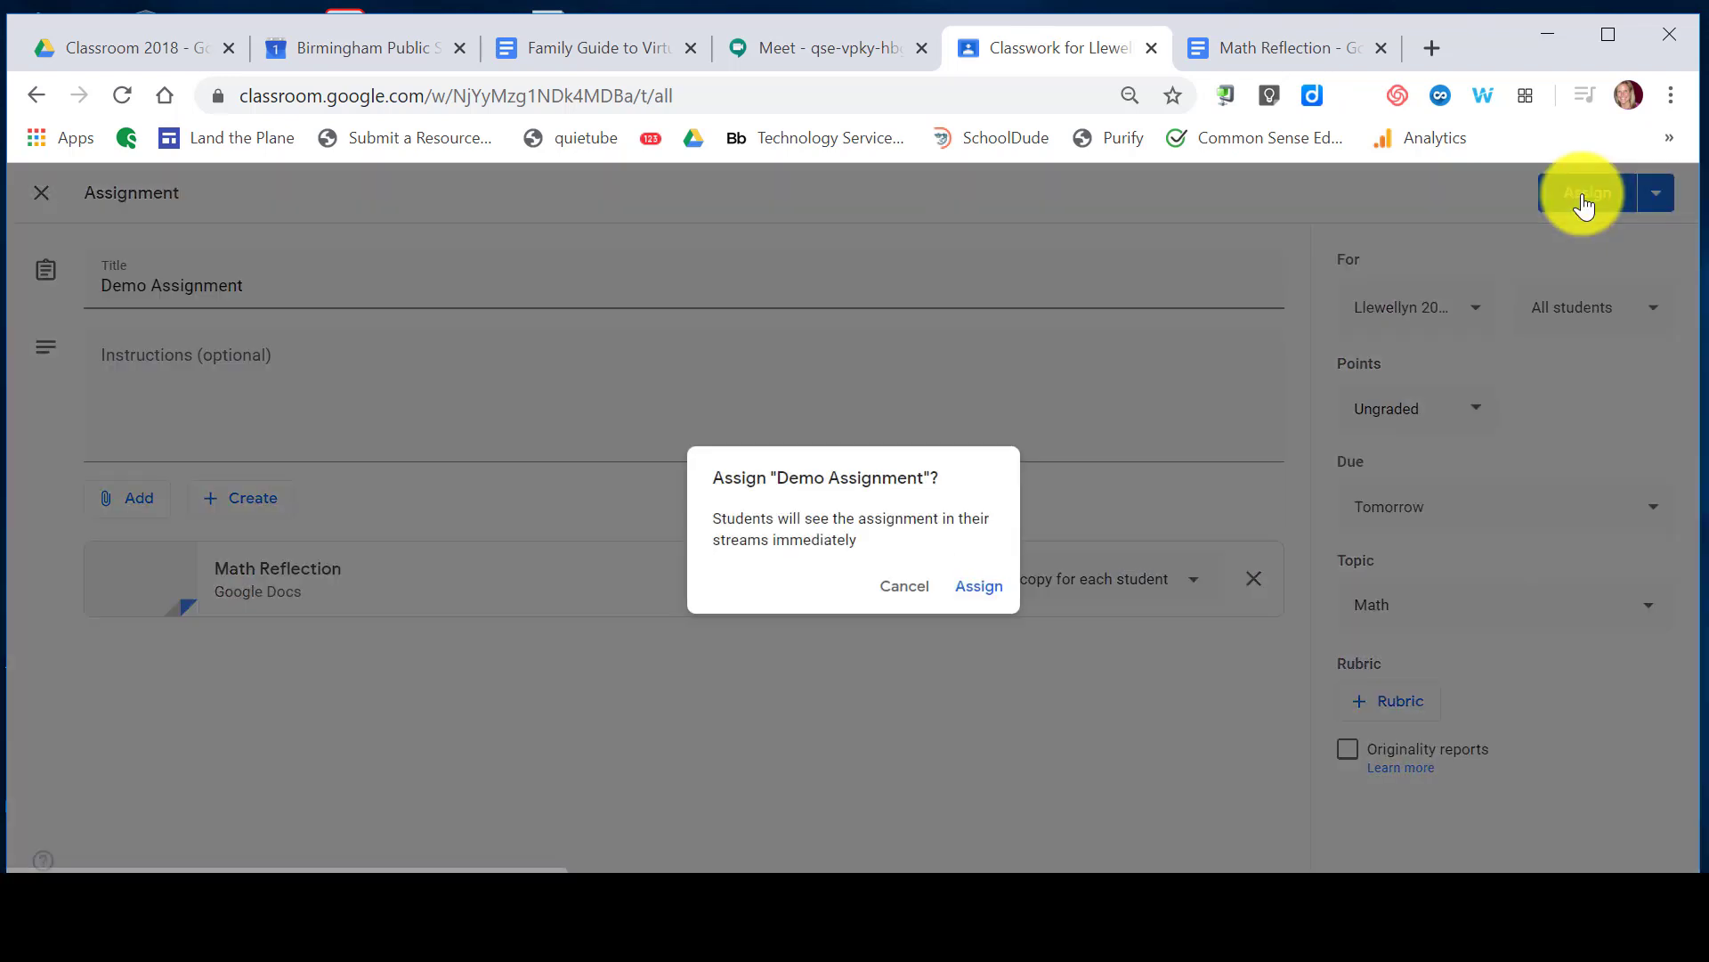
{"action": "left_click", "coordinate": [979, 587]}
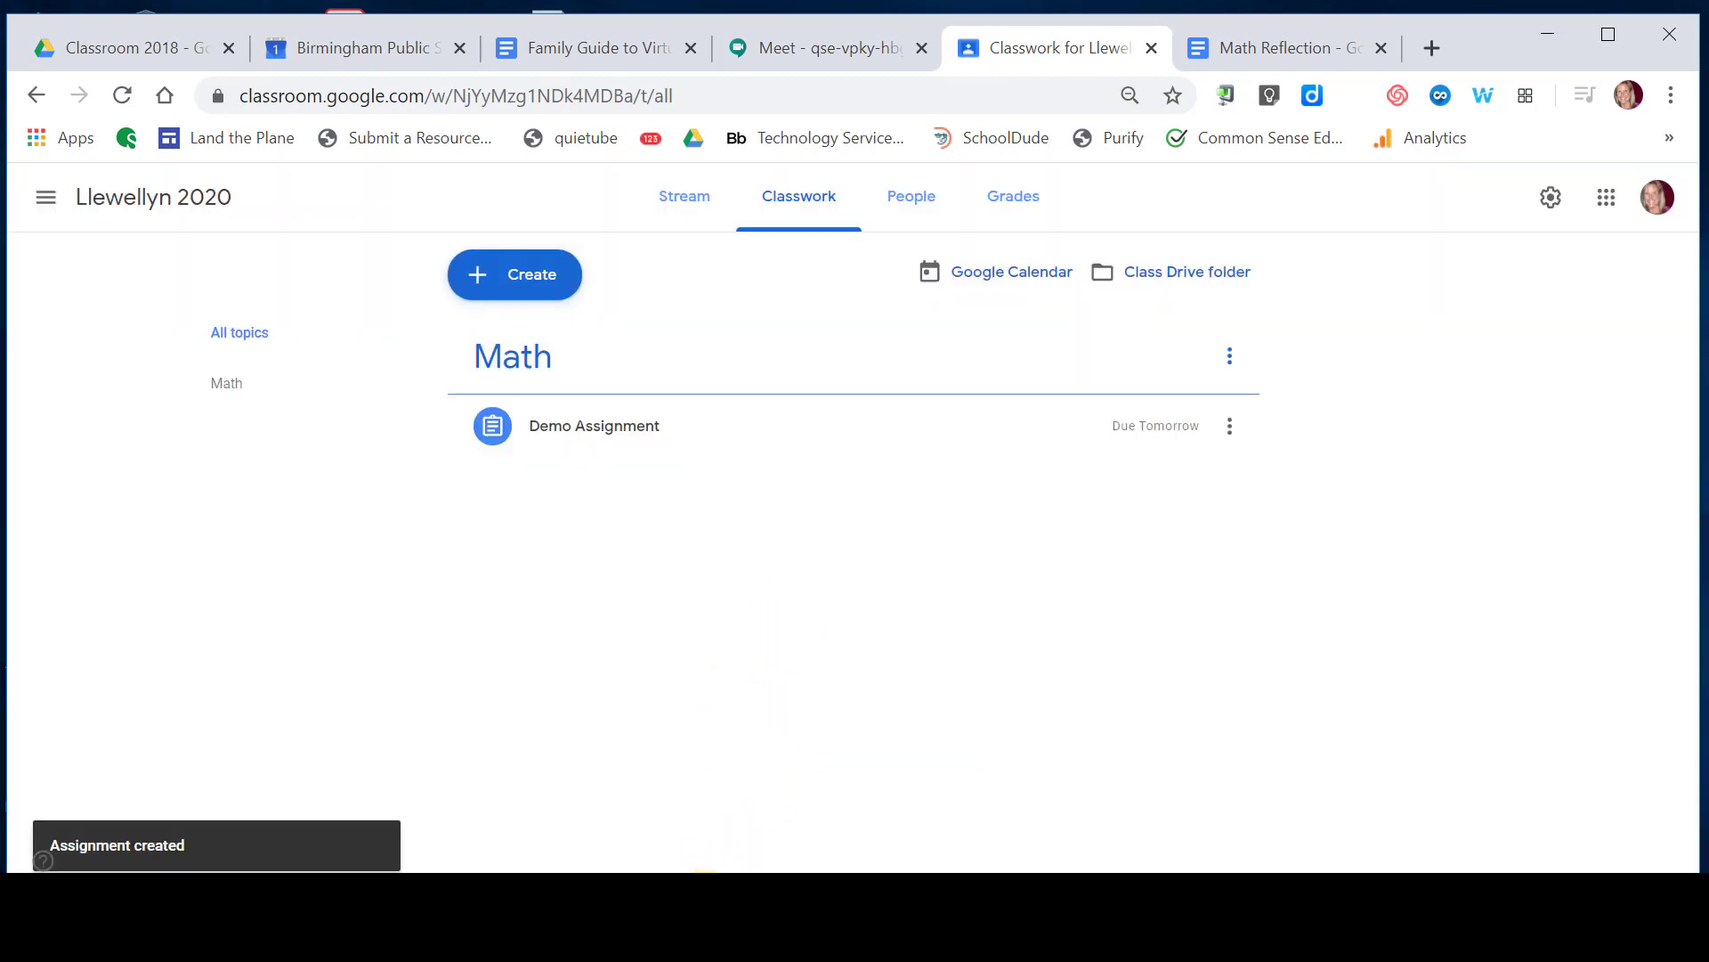
Switch to the student's Incognito window, show the updated stream, and expand Demo Assignment in the classwork
{"action": "mouse_move", "coordinate": [692, 890]}
{"action": "left_click", "coordinate": [787, 847]}
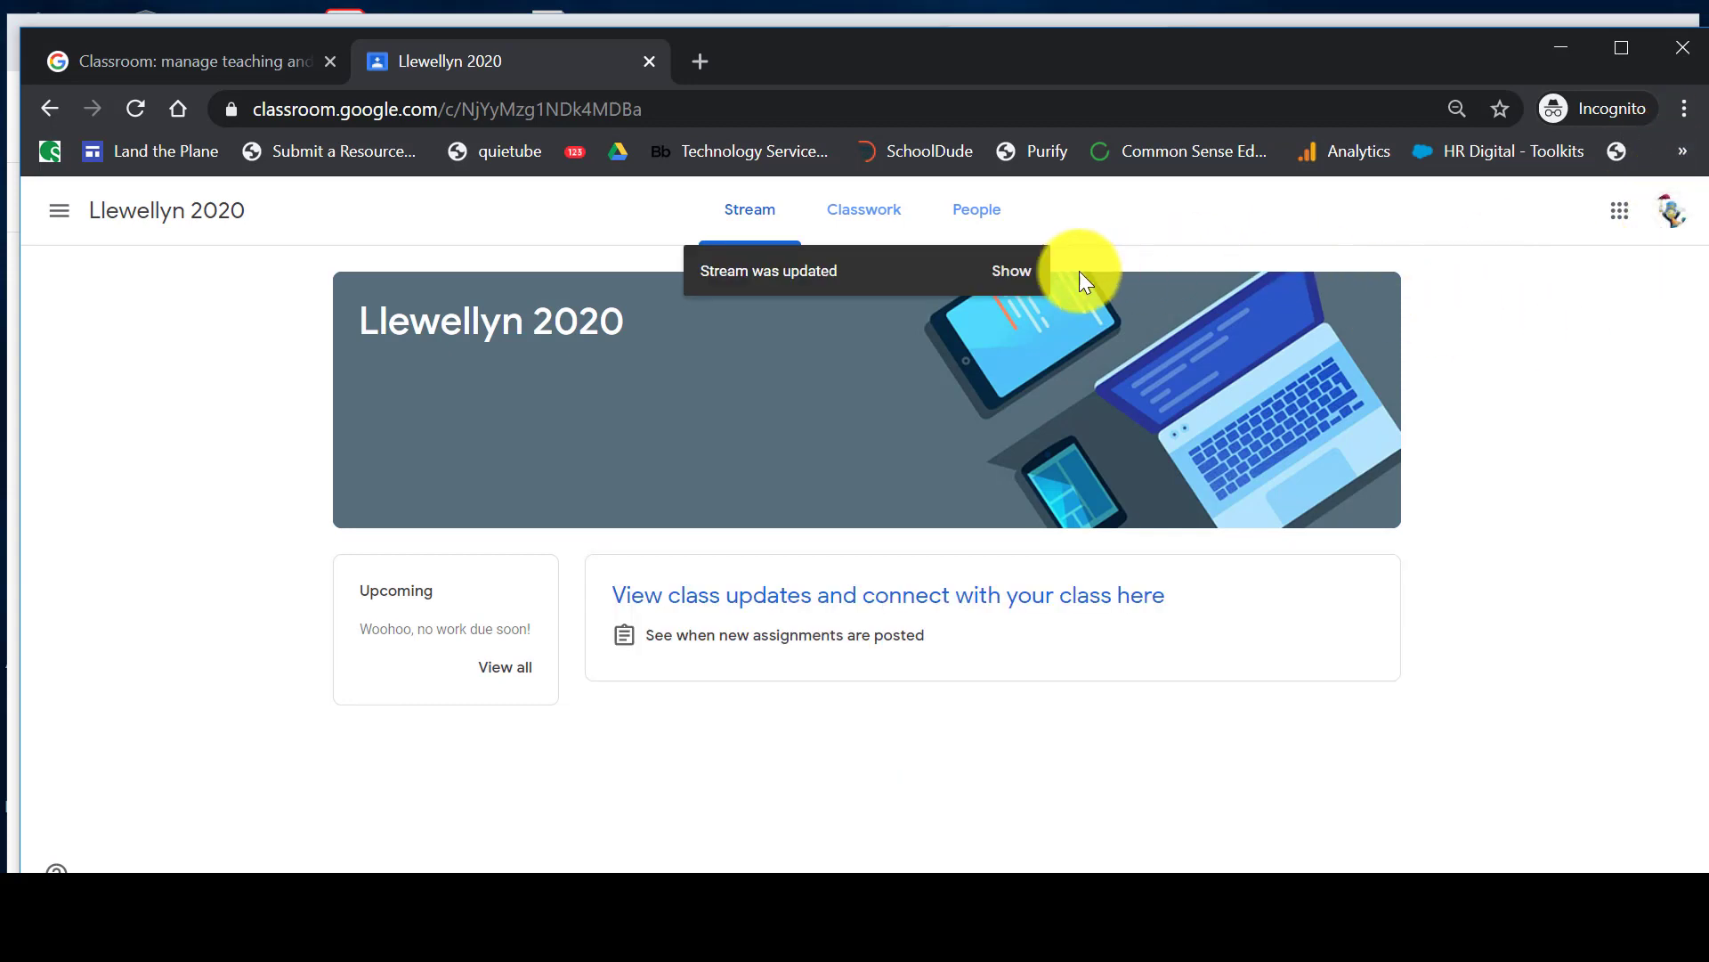
{"action": "left_click", "coordinate": [1006, 273]}
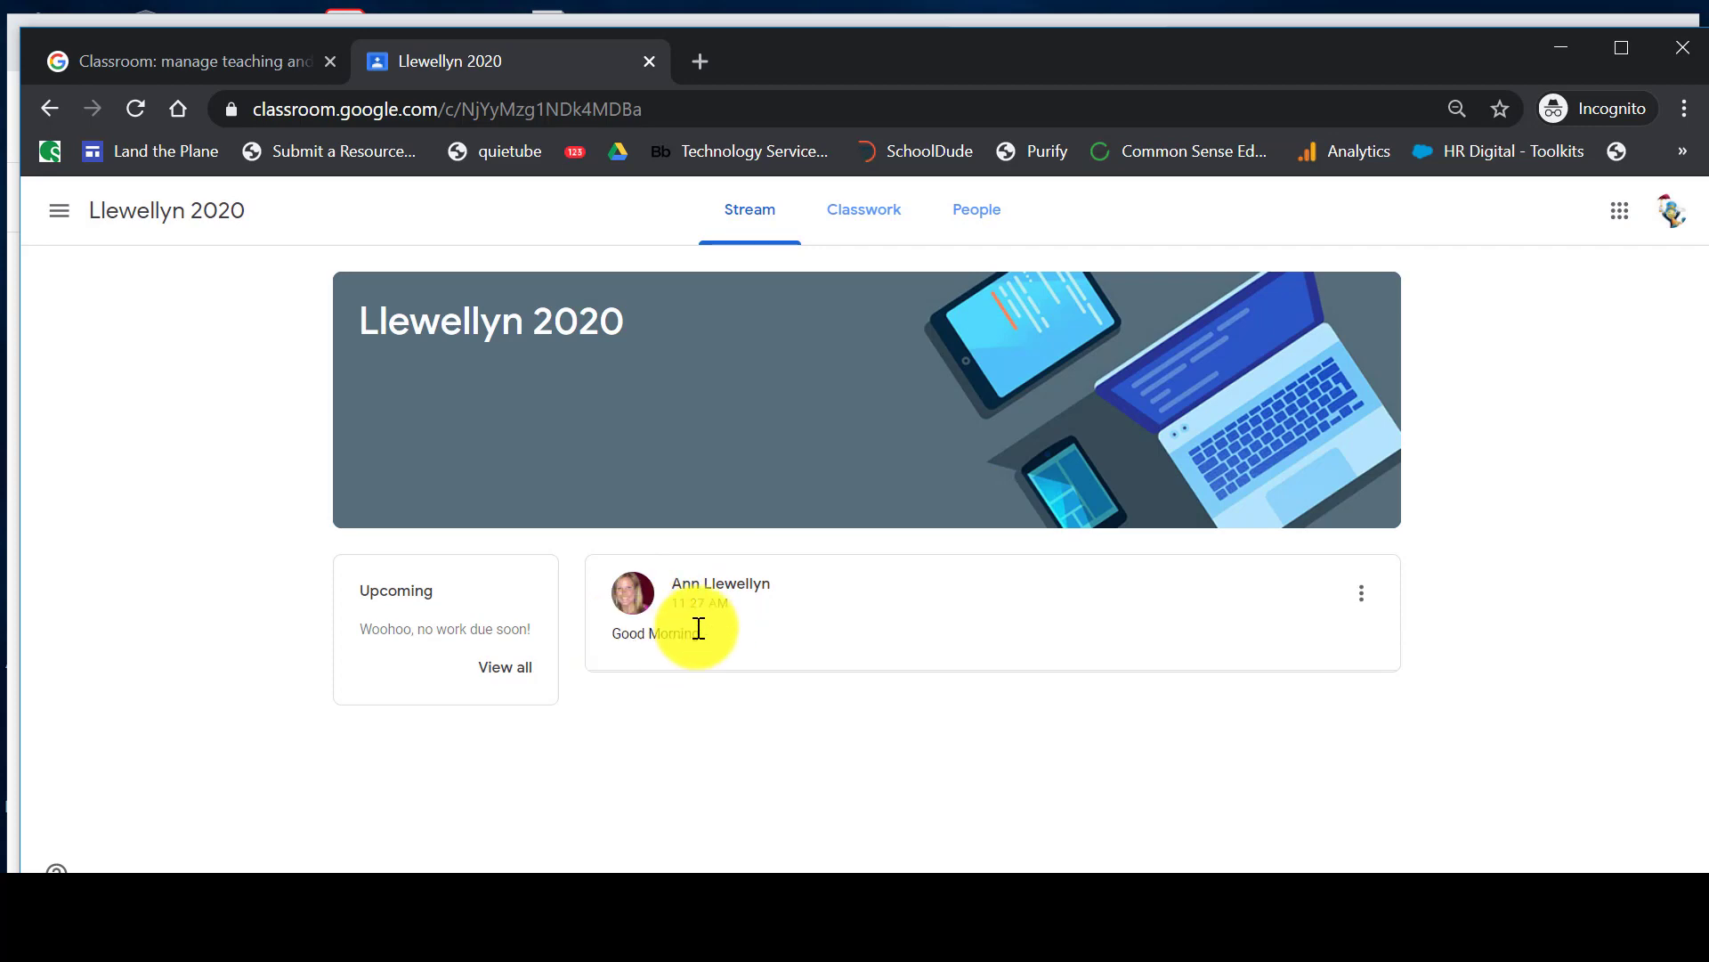
{"action": "left_click", "coordinate": [864, 226]}
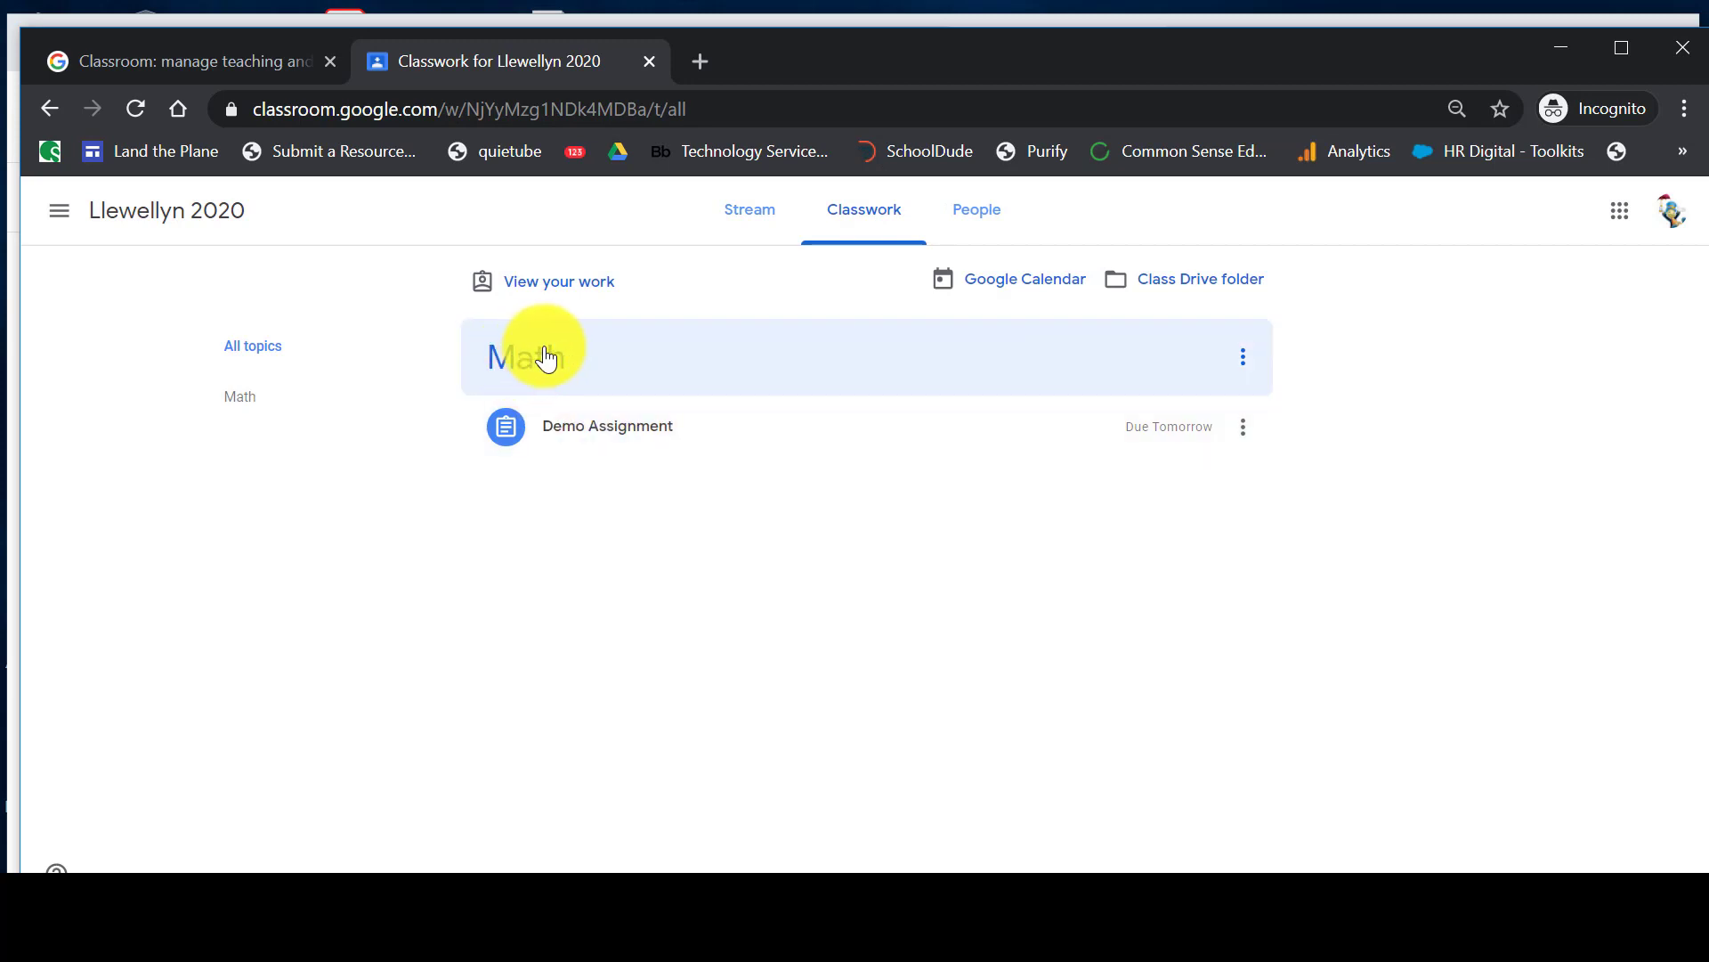
{"action": "left_click", "coordinate": [601, 438]}
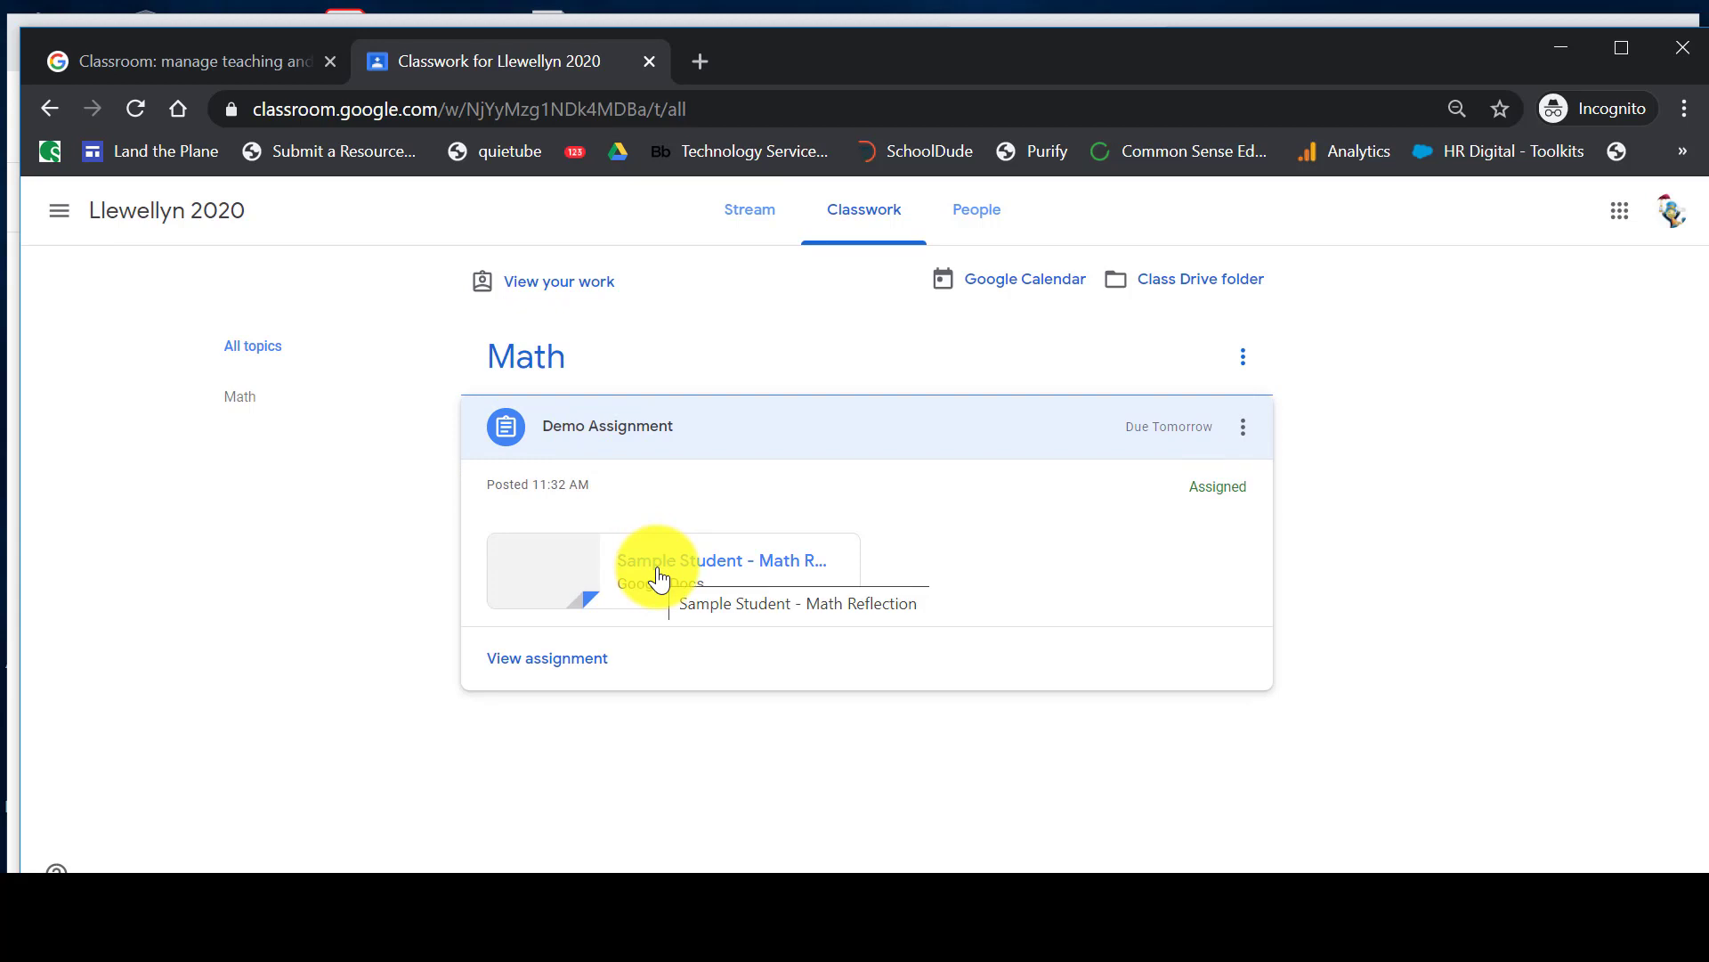
Open the sample student's copy of the Math Reflection document and enter the text "Edit"
{"action": "left_click", "coordinate": [659, 579]}
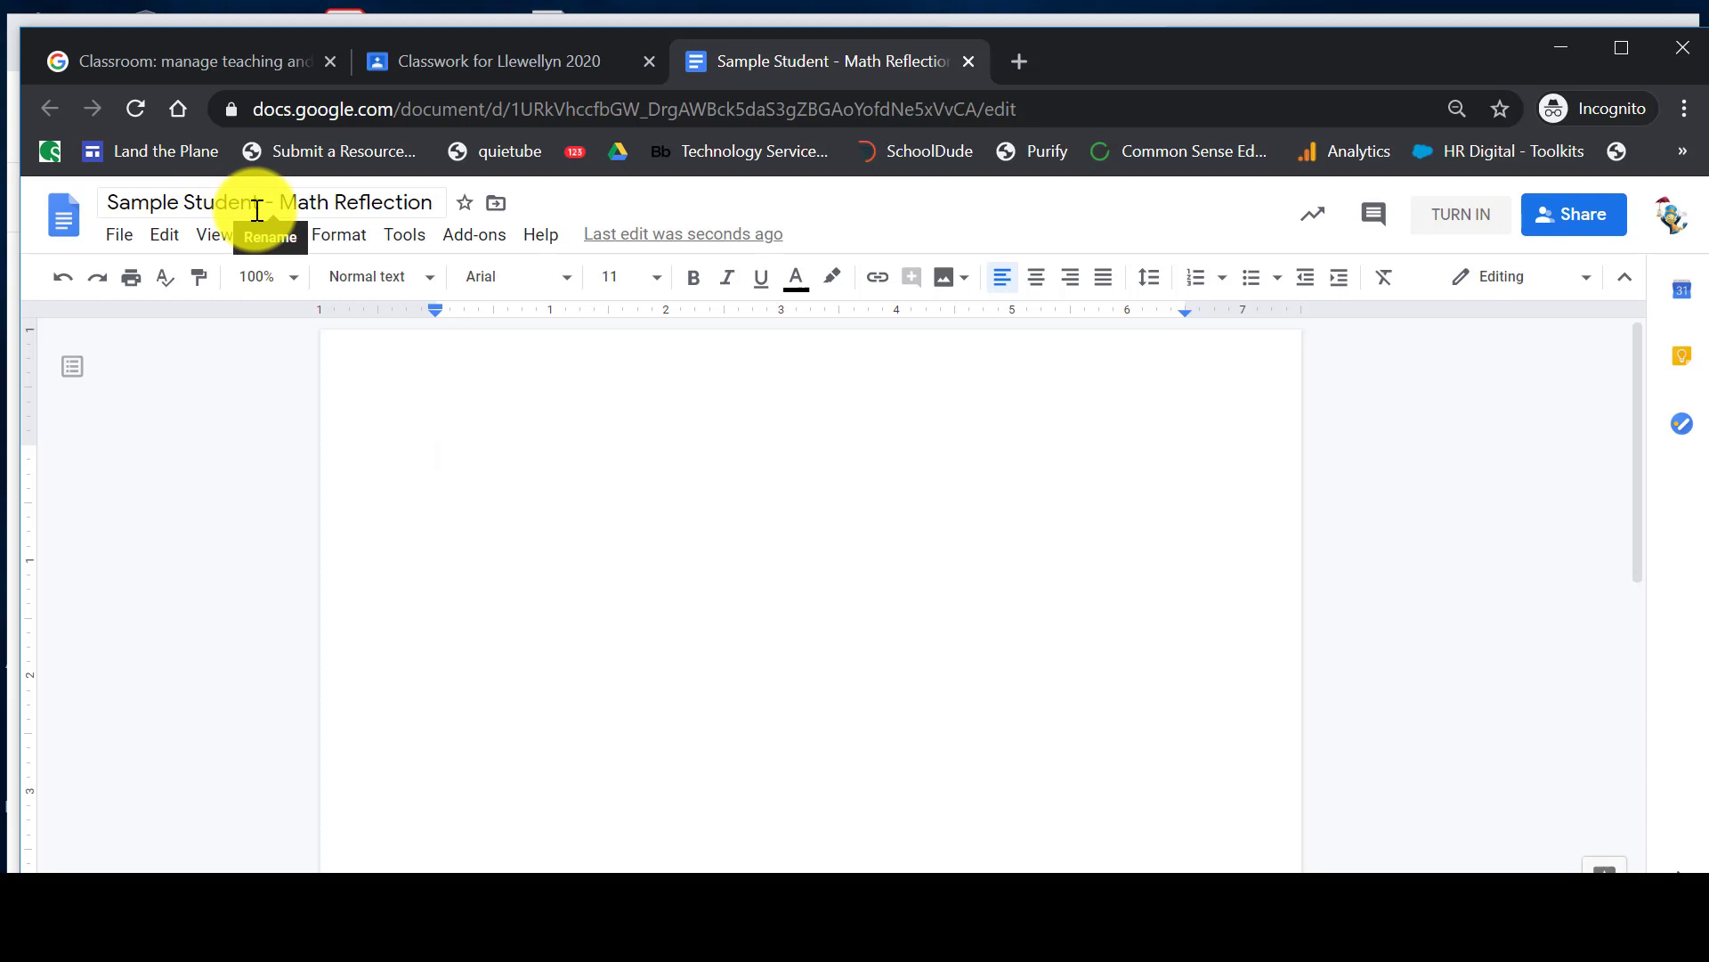
{"action": "type", "text": "Eli"}
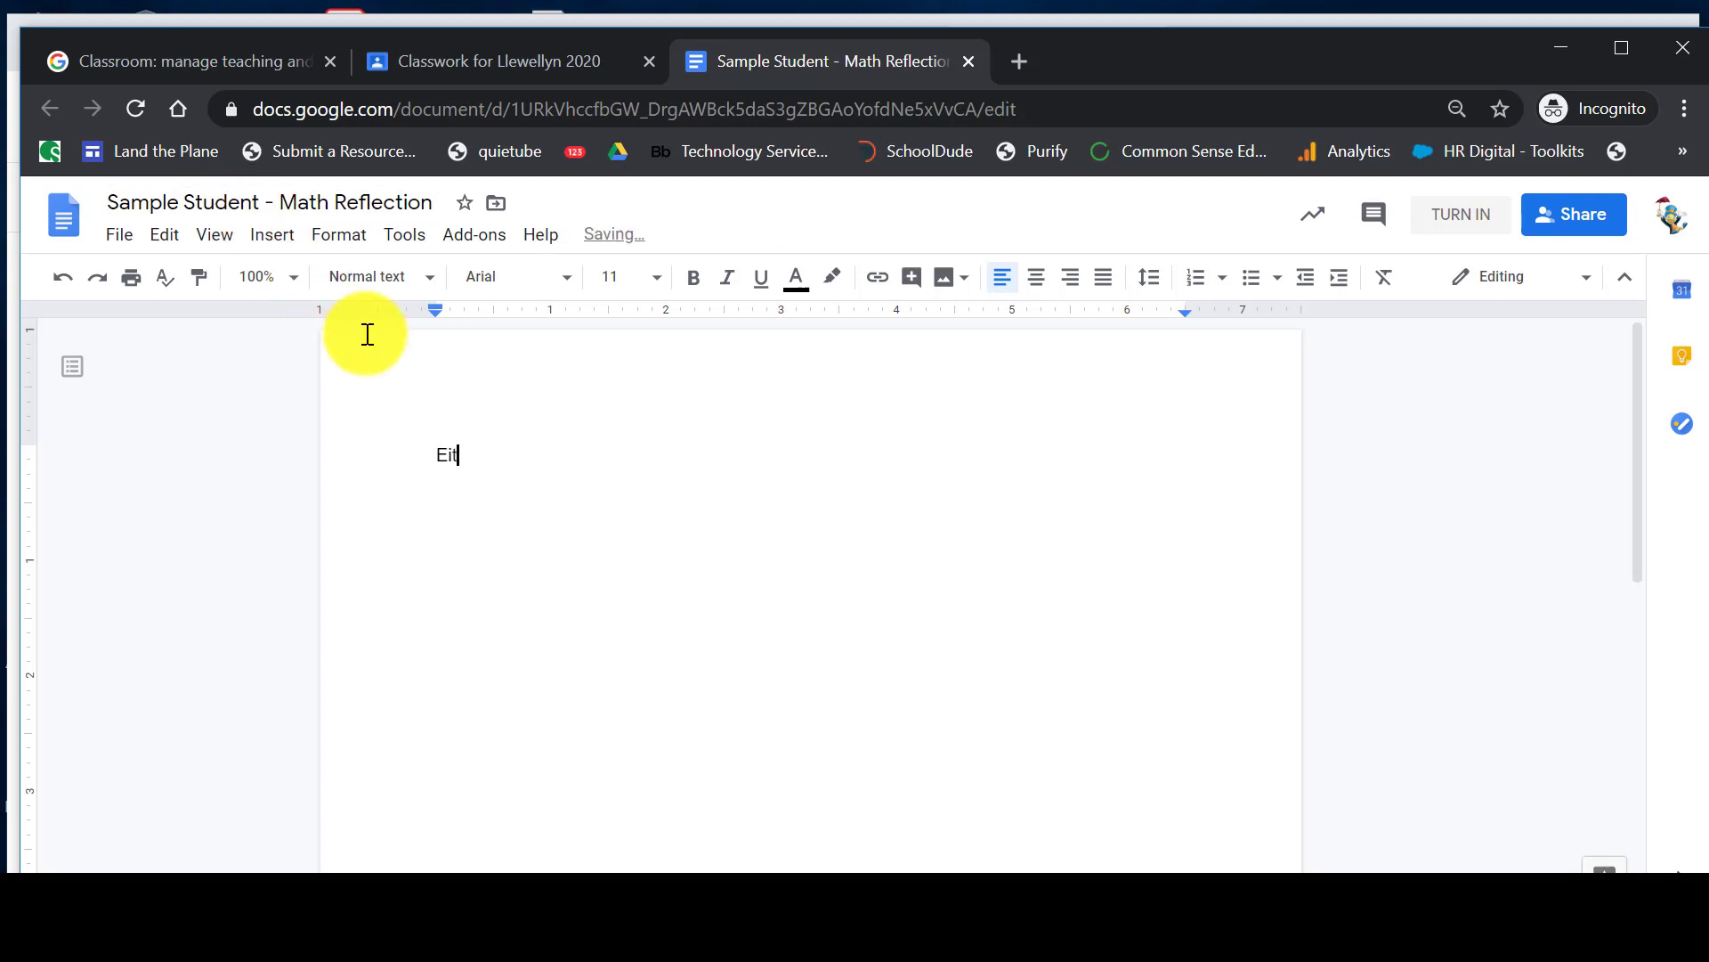
{"action": "key", "text": "BackSpace"}
{"action": "type", "text": "dit"}
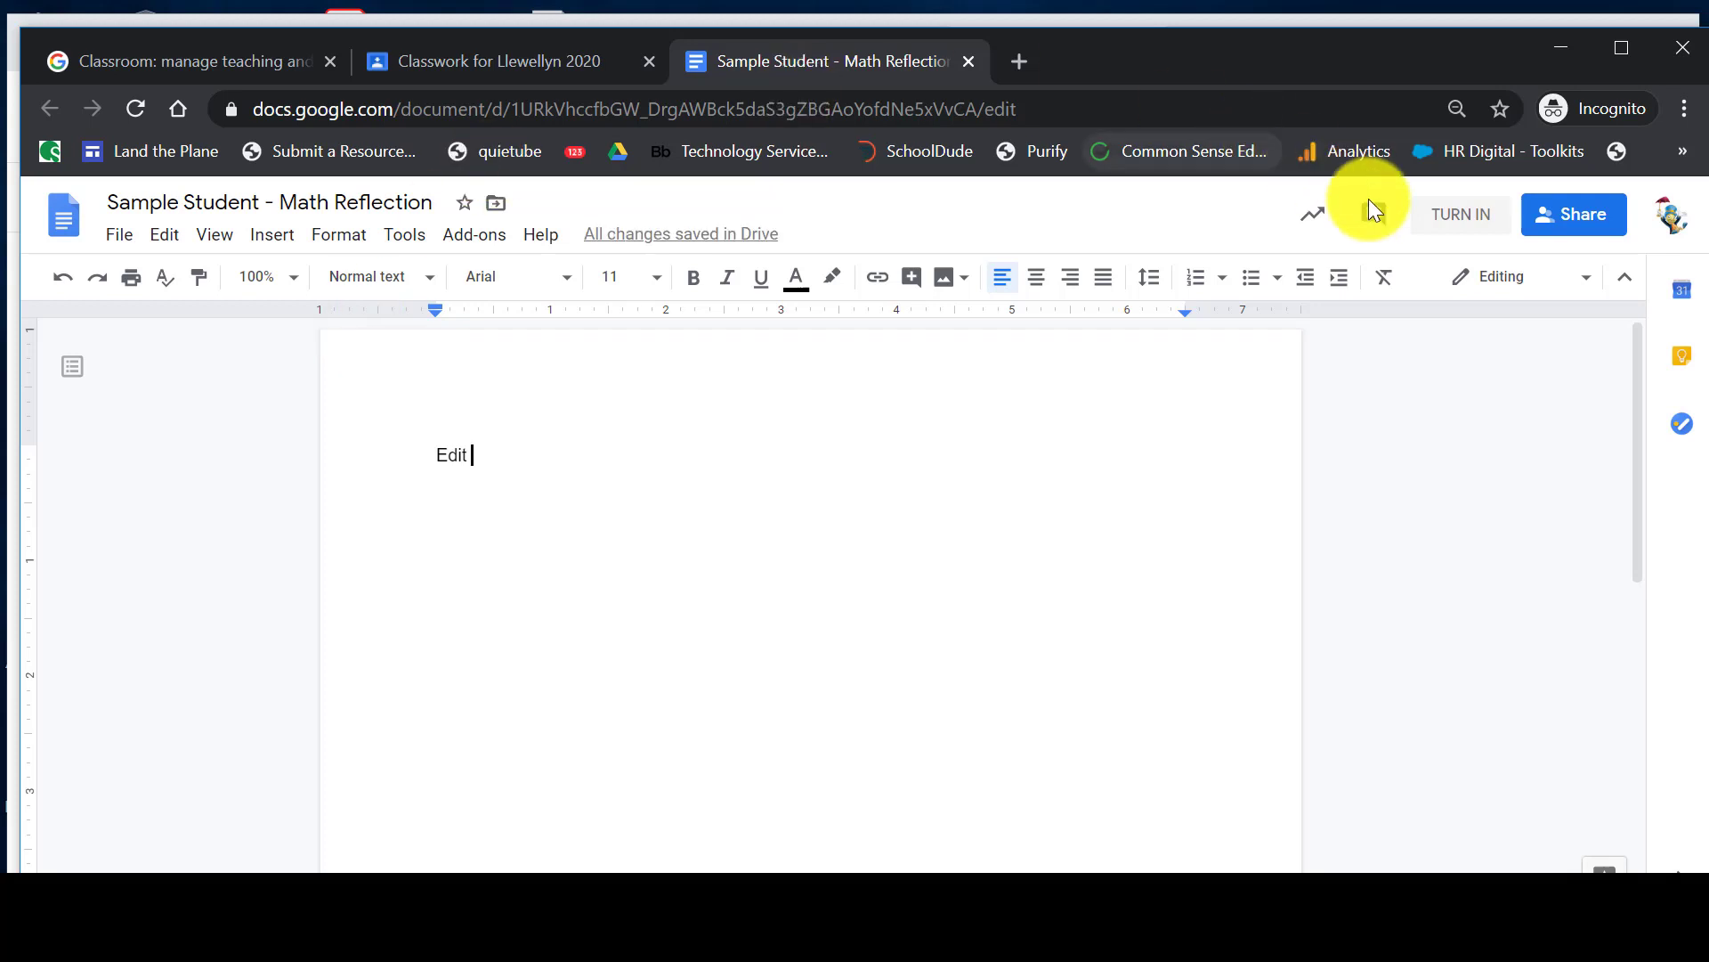
Switch back to the teacher's window and open the assigned student work for Demo Assignment
{"action": "mouse_move", "coordinate": [694, 891]}
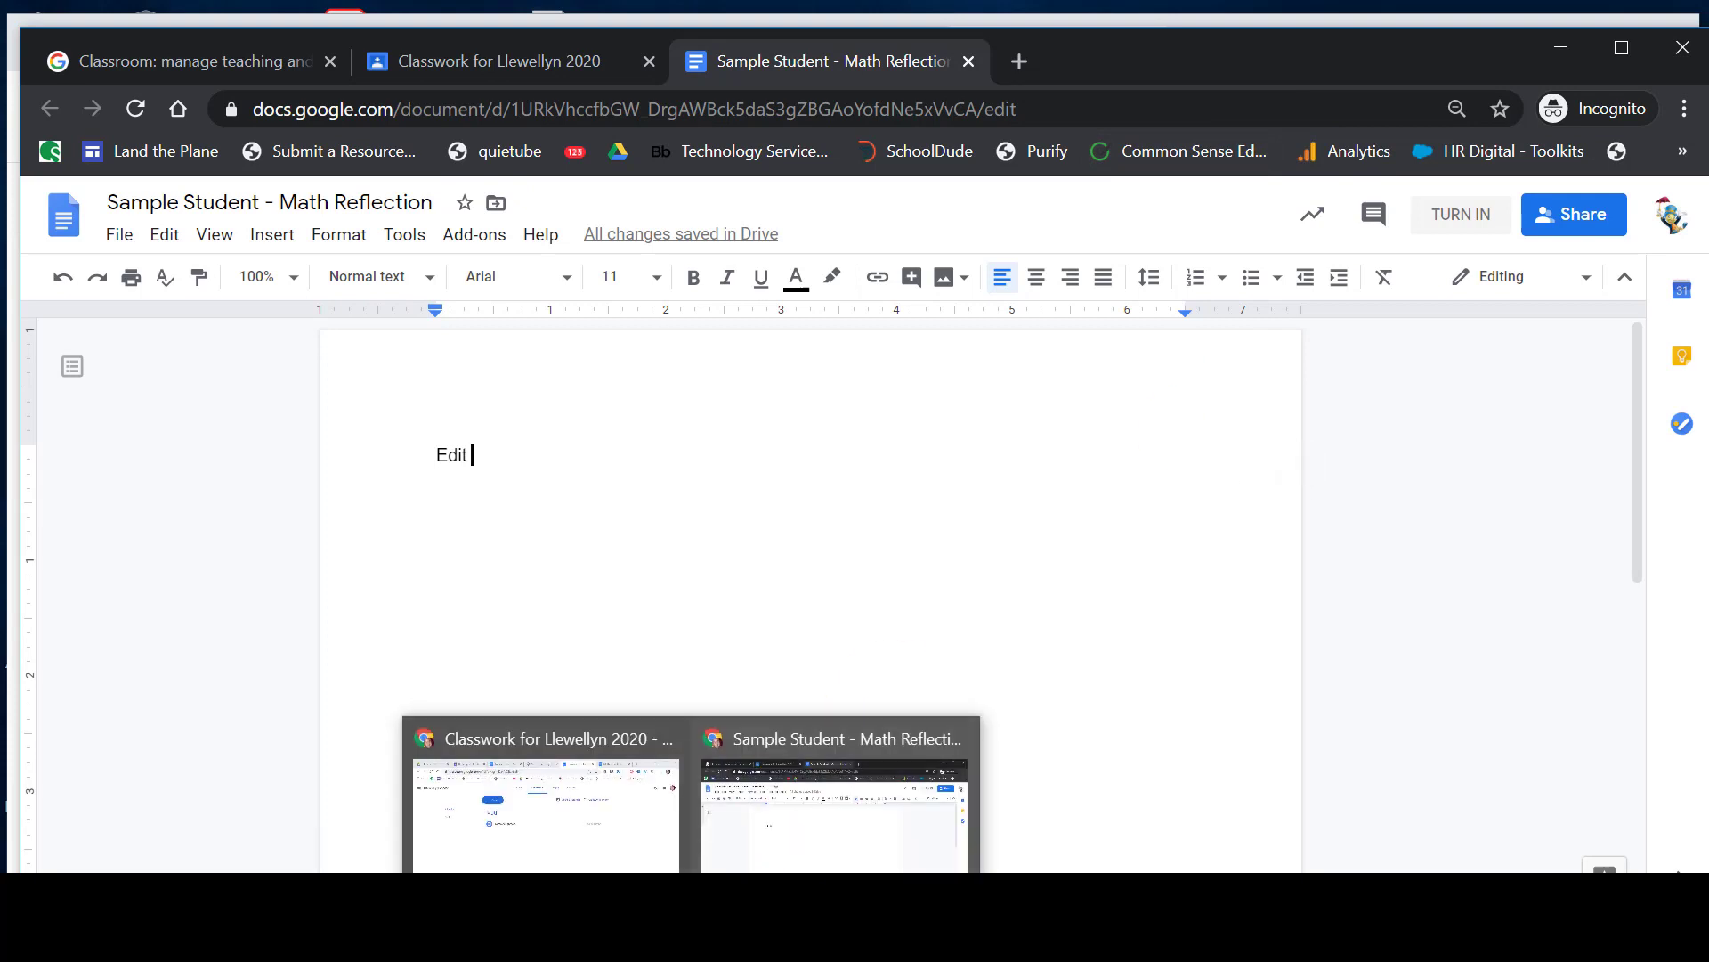
{"action": "left_click", "coordinate": [605, 837]}
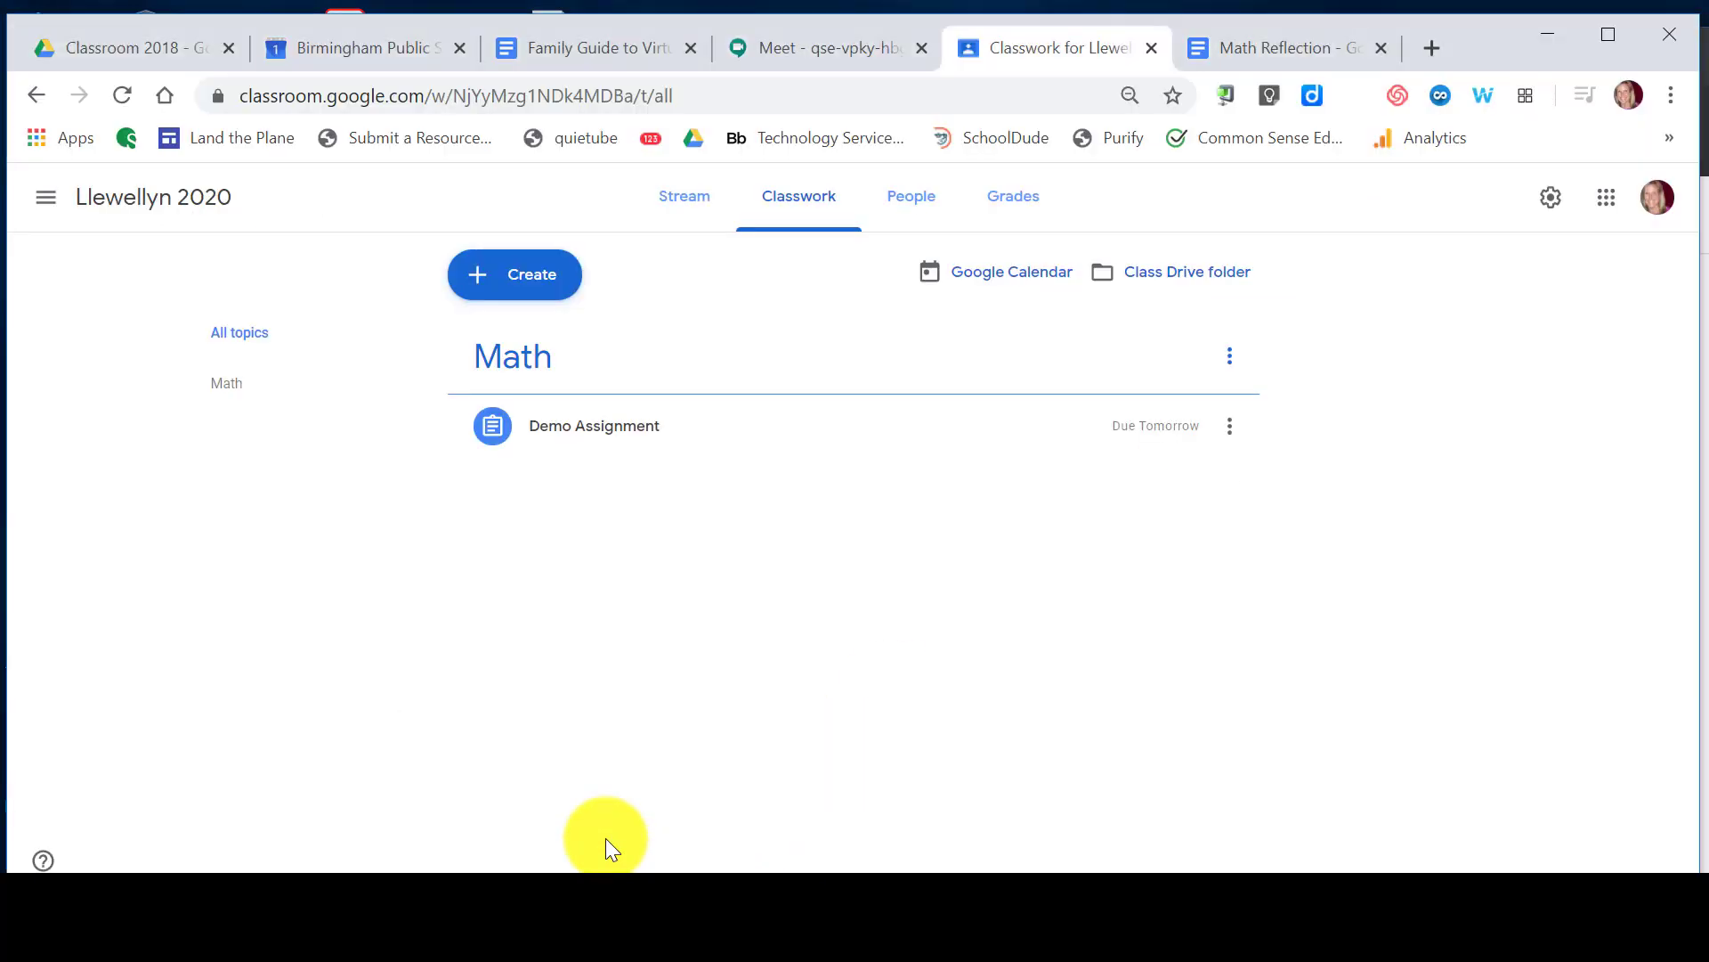
{"action": "left_click", "coordinate": [610, 434]}
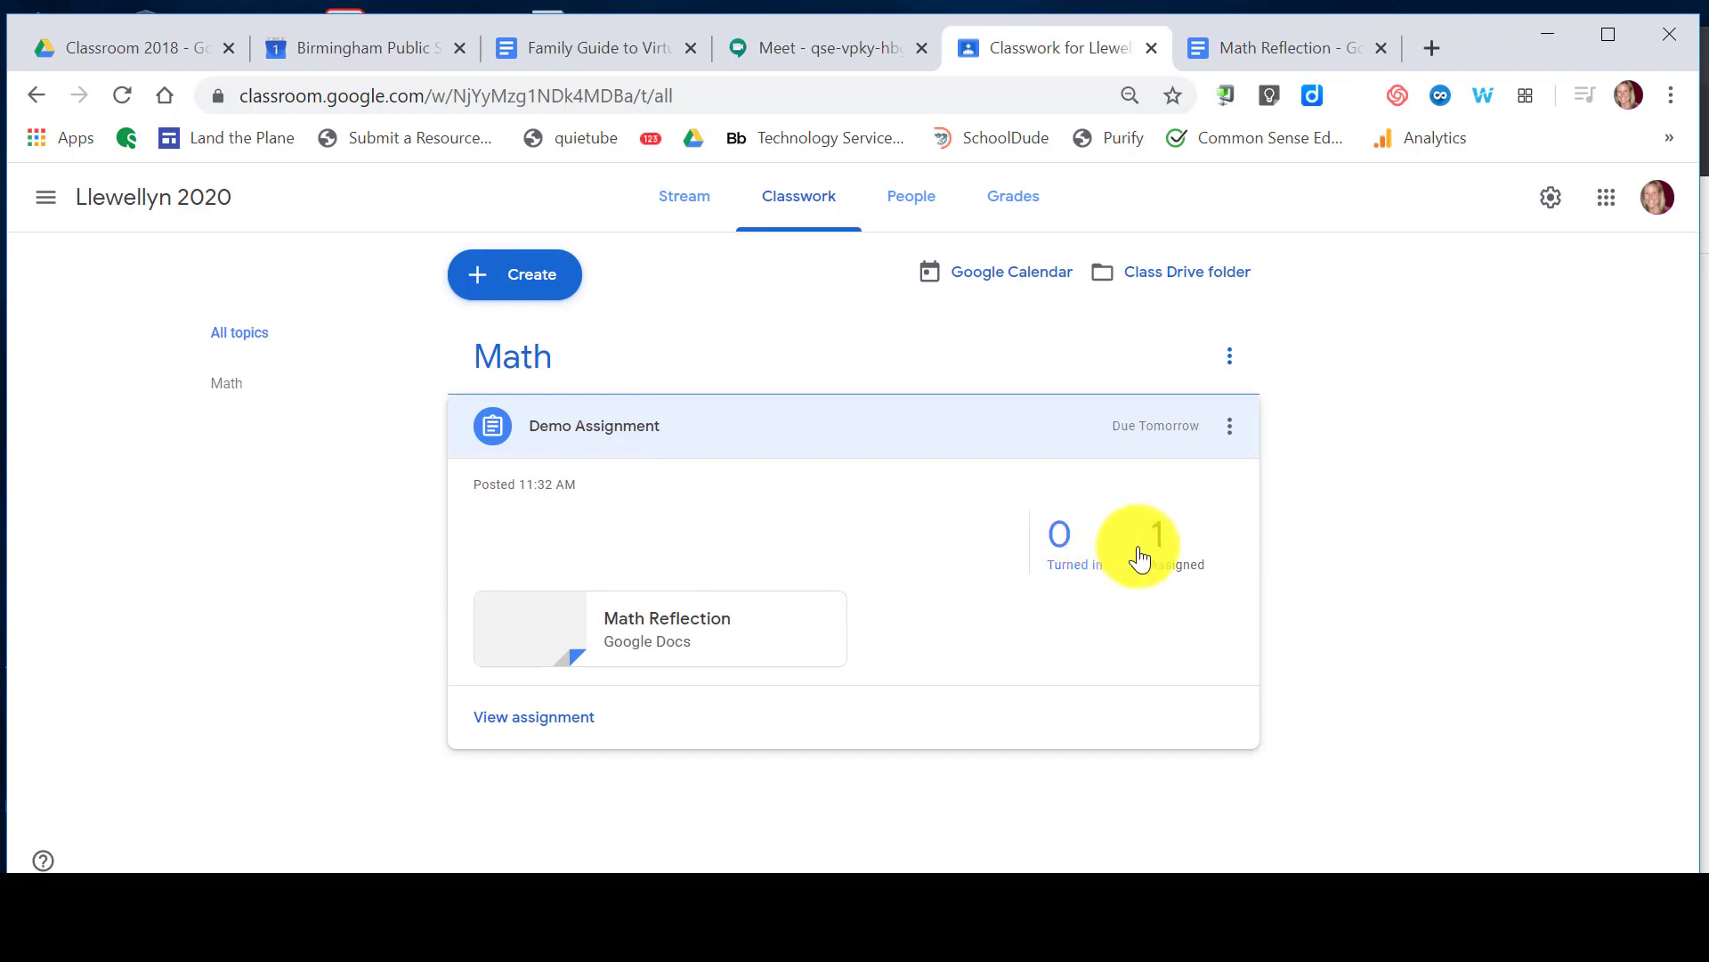
{"action": "left_click", "coordinate": [1167, 566]}
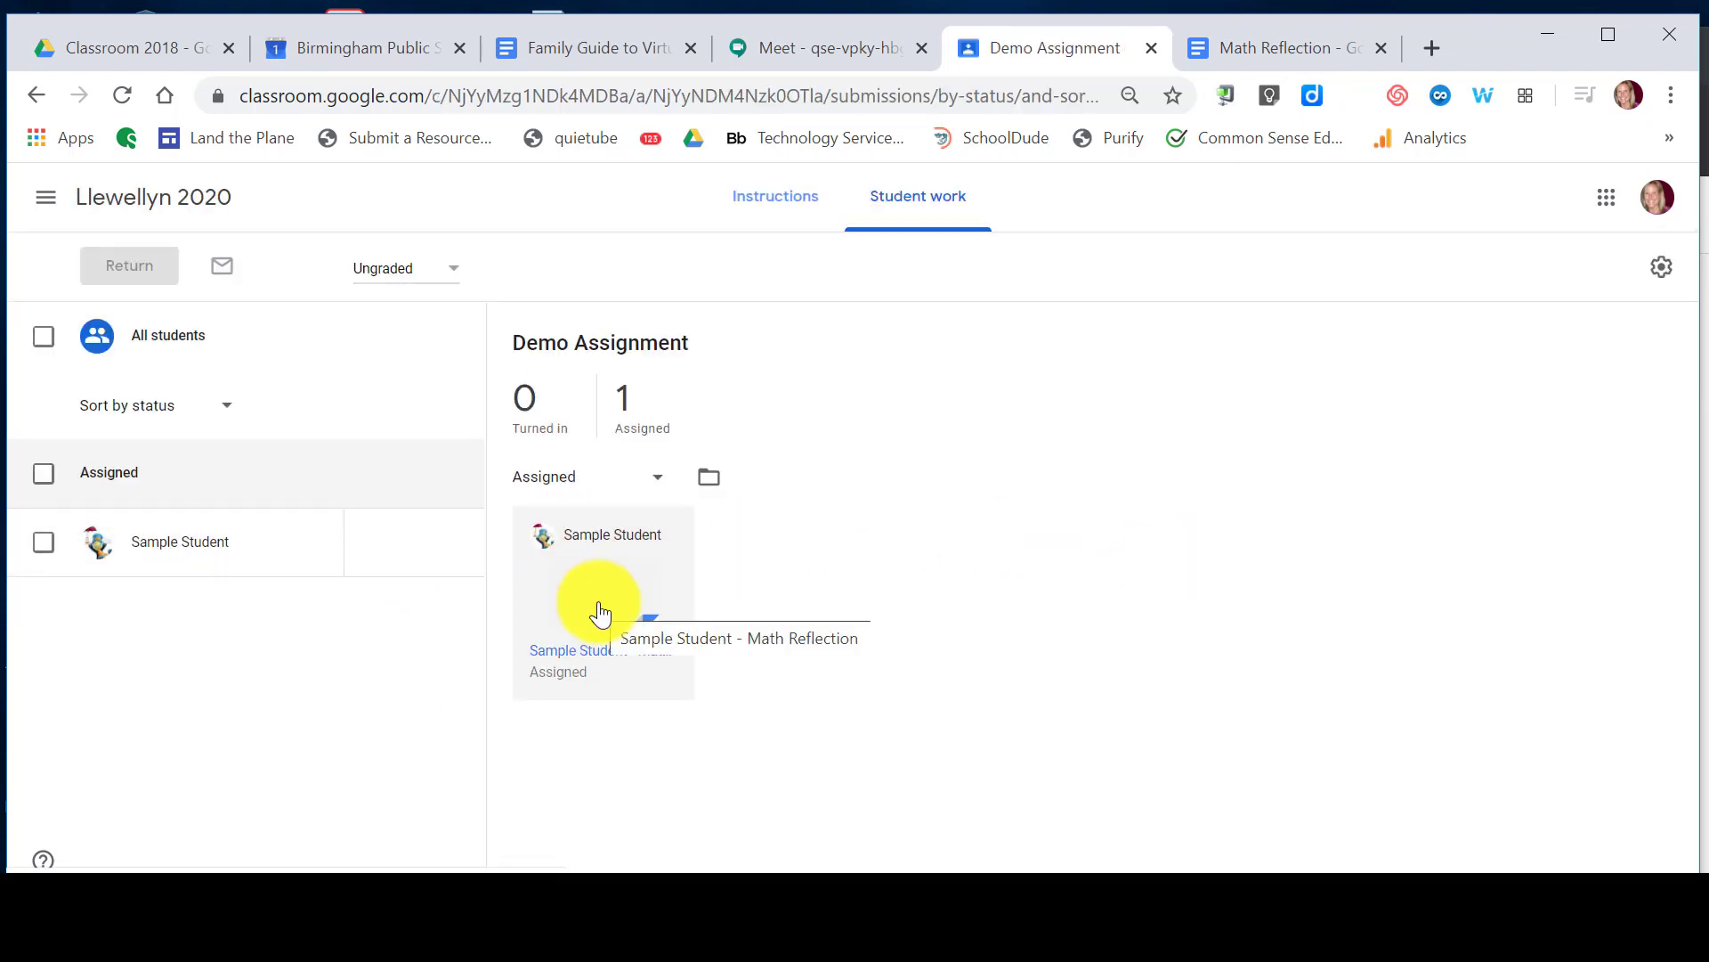
Open the sample student's Math Reflection document to review the entered text, and return to the Demo Assignment student work
{"action": "left_click", "coordinate": [599, 612]}
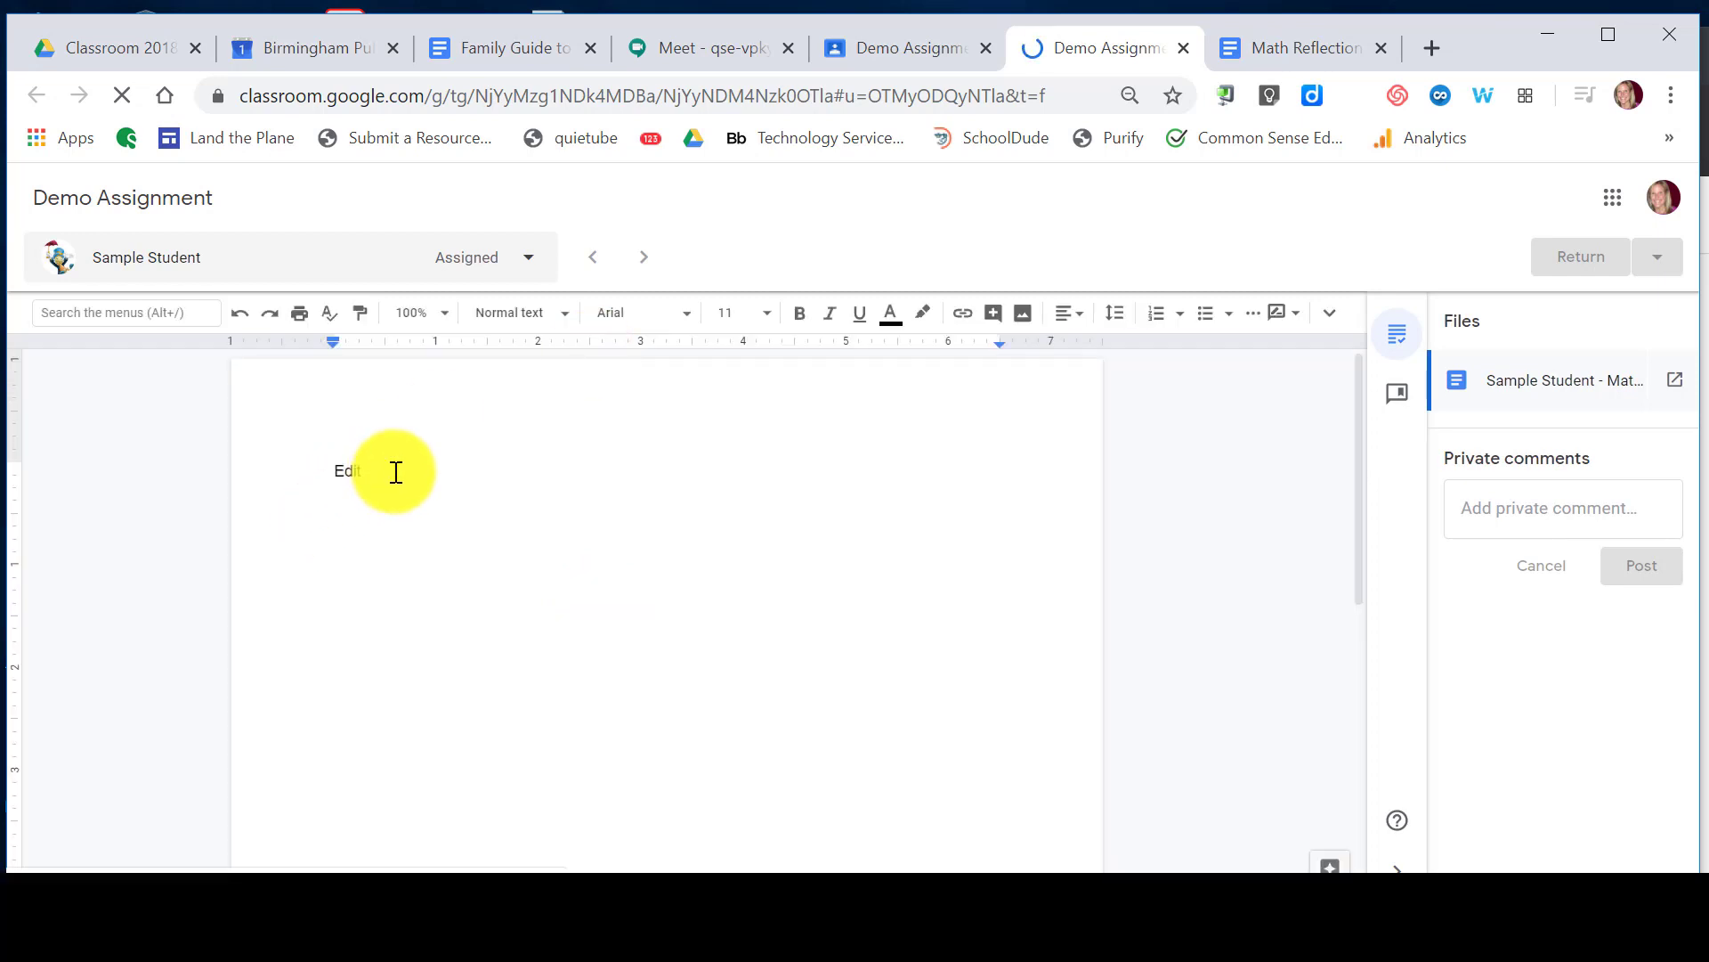
{"action": "left_click_drag", "start_coordinate": [392, 469], "coordinate": [299, 465]}
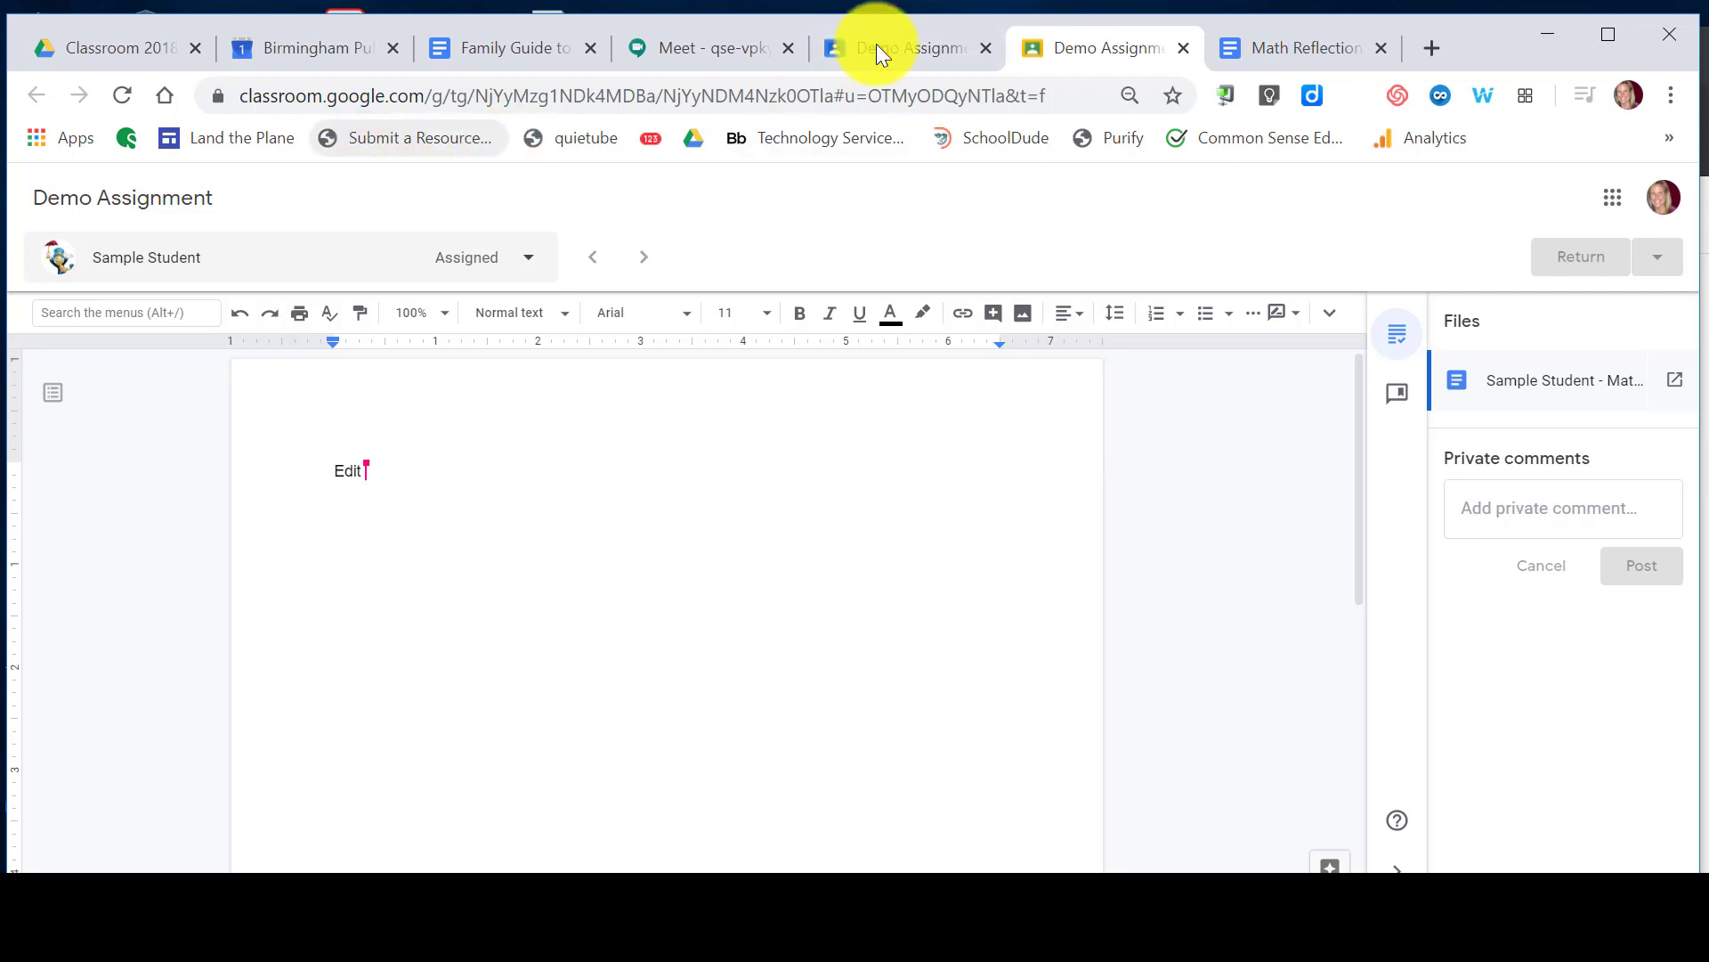
{"action": "left_click", "coordinate": [906, 41]}
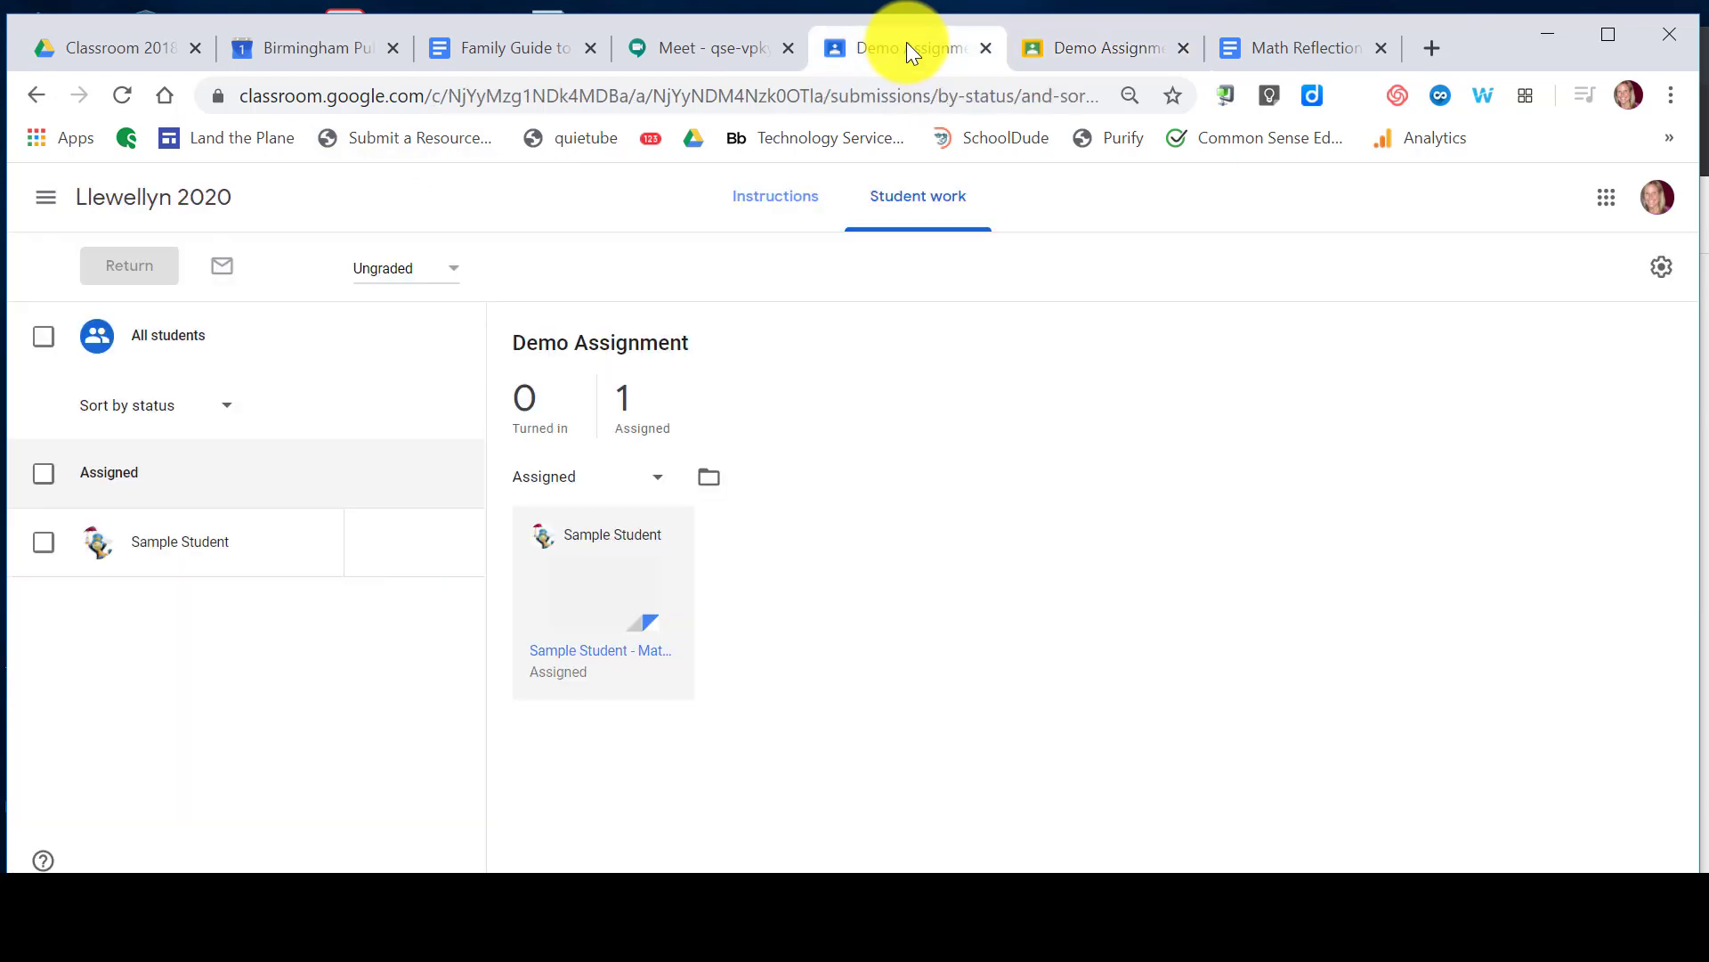
Go back to the class's classwork and start a new material titled "Read Only"
{"action": "left_click", "coordinate": [153, 196]}
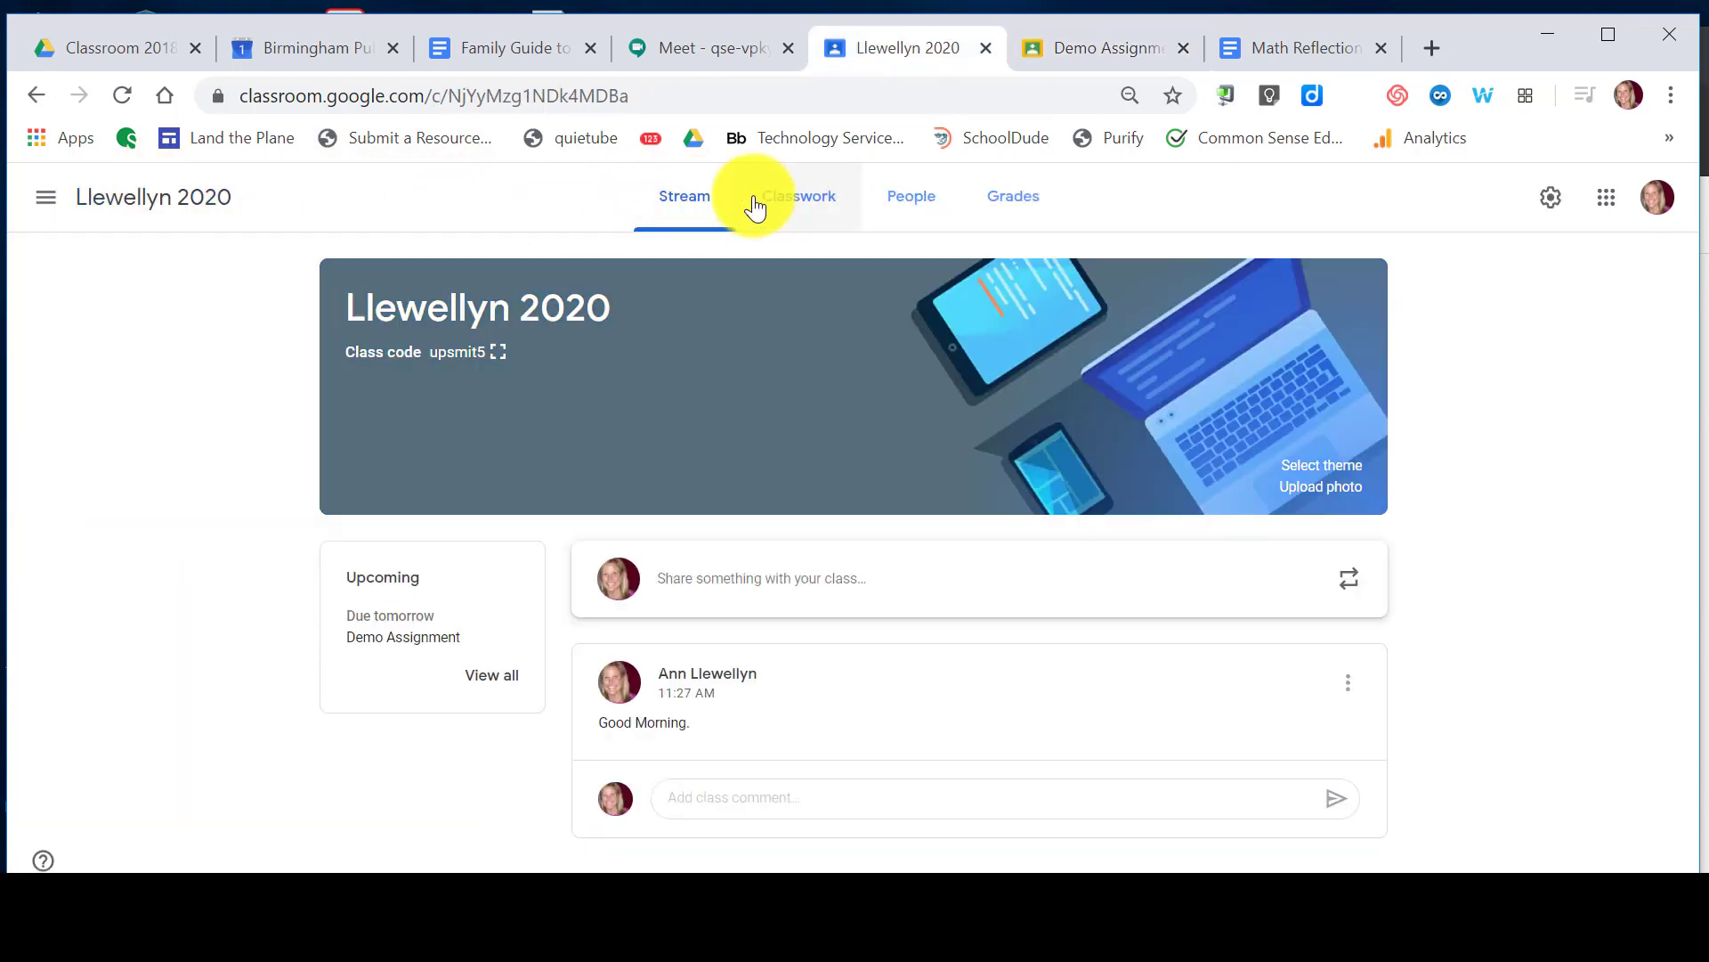
{"action": "left_click", "coordinate": [787, 201]}
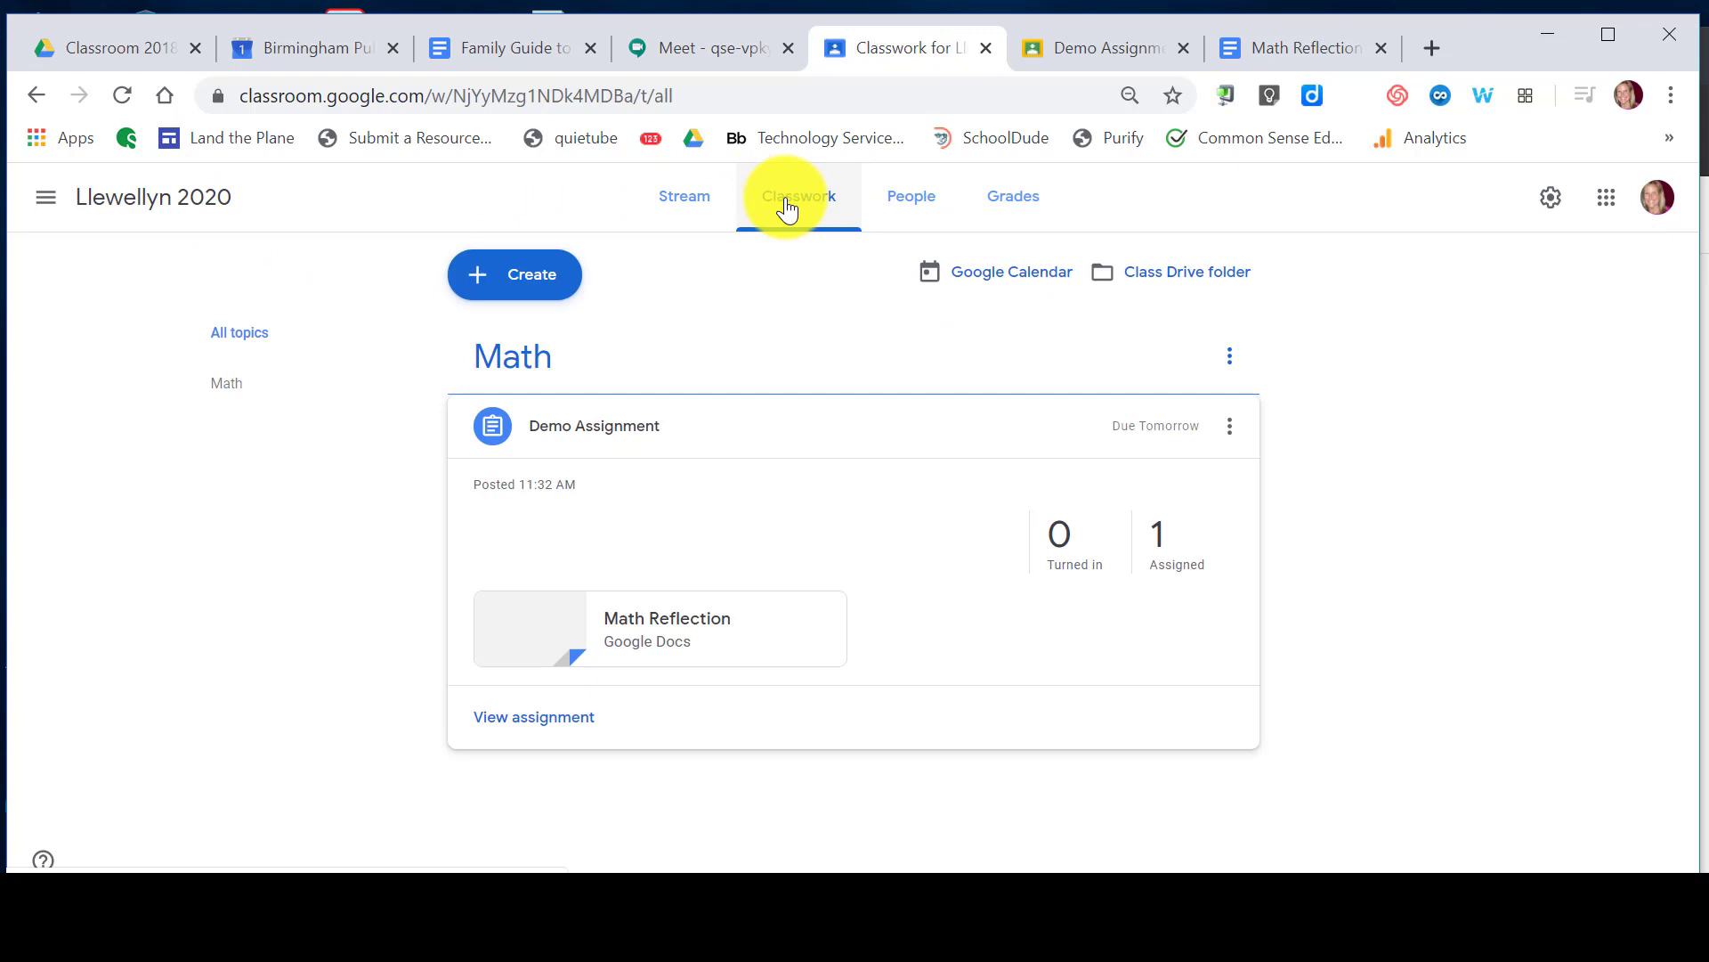
{"action": "left_click", "coordinate": [525, 285]}
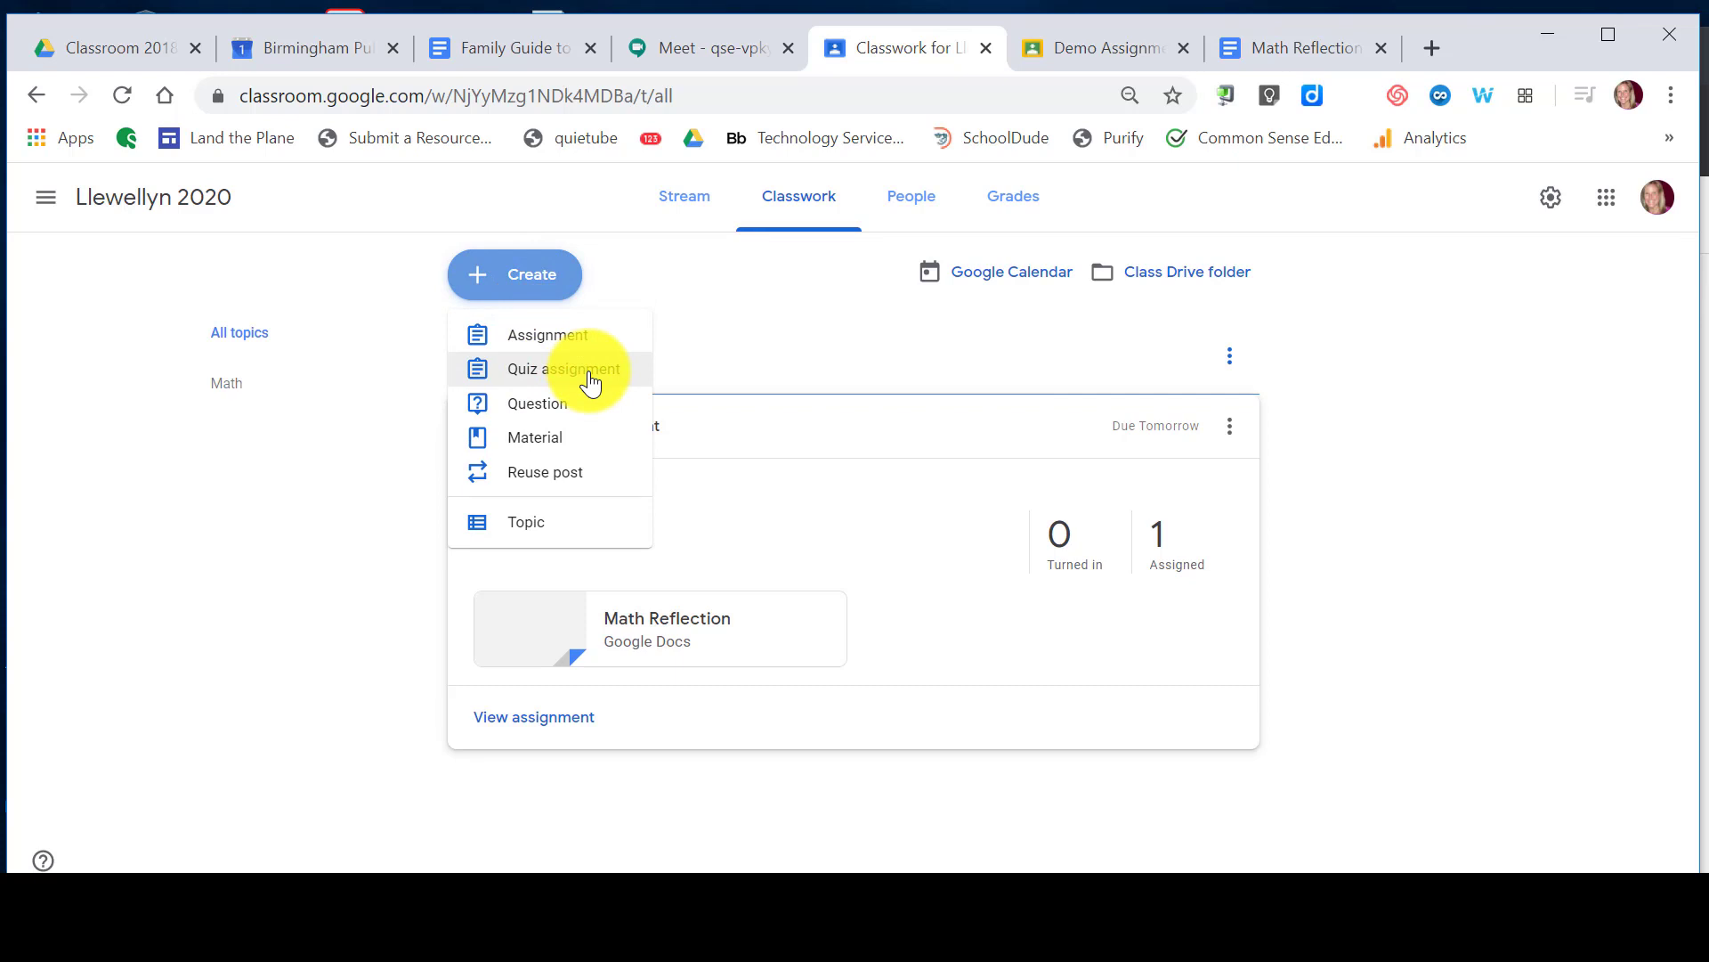
{"action": "left_click", "coordinate": [547, 442]}
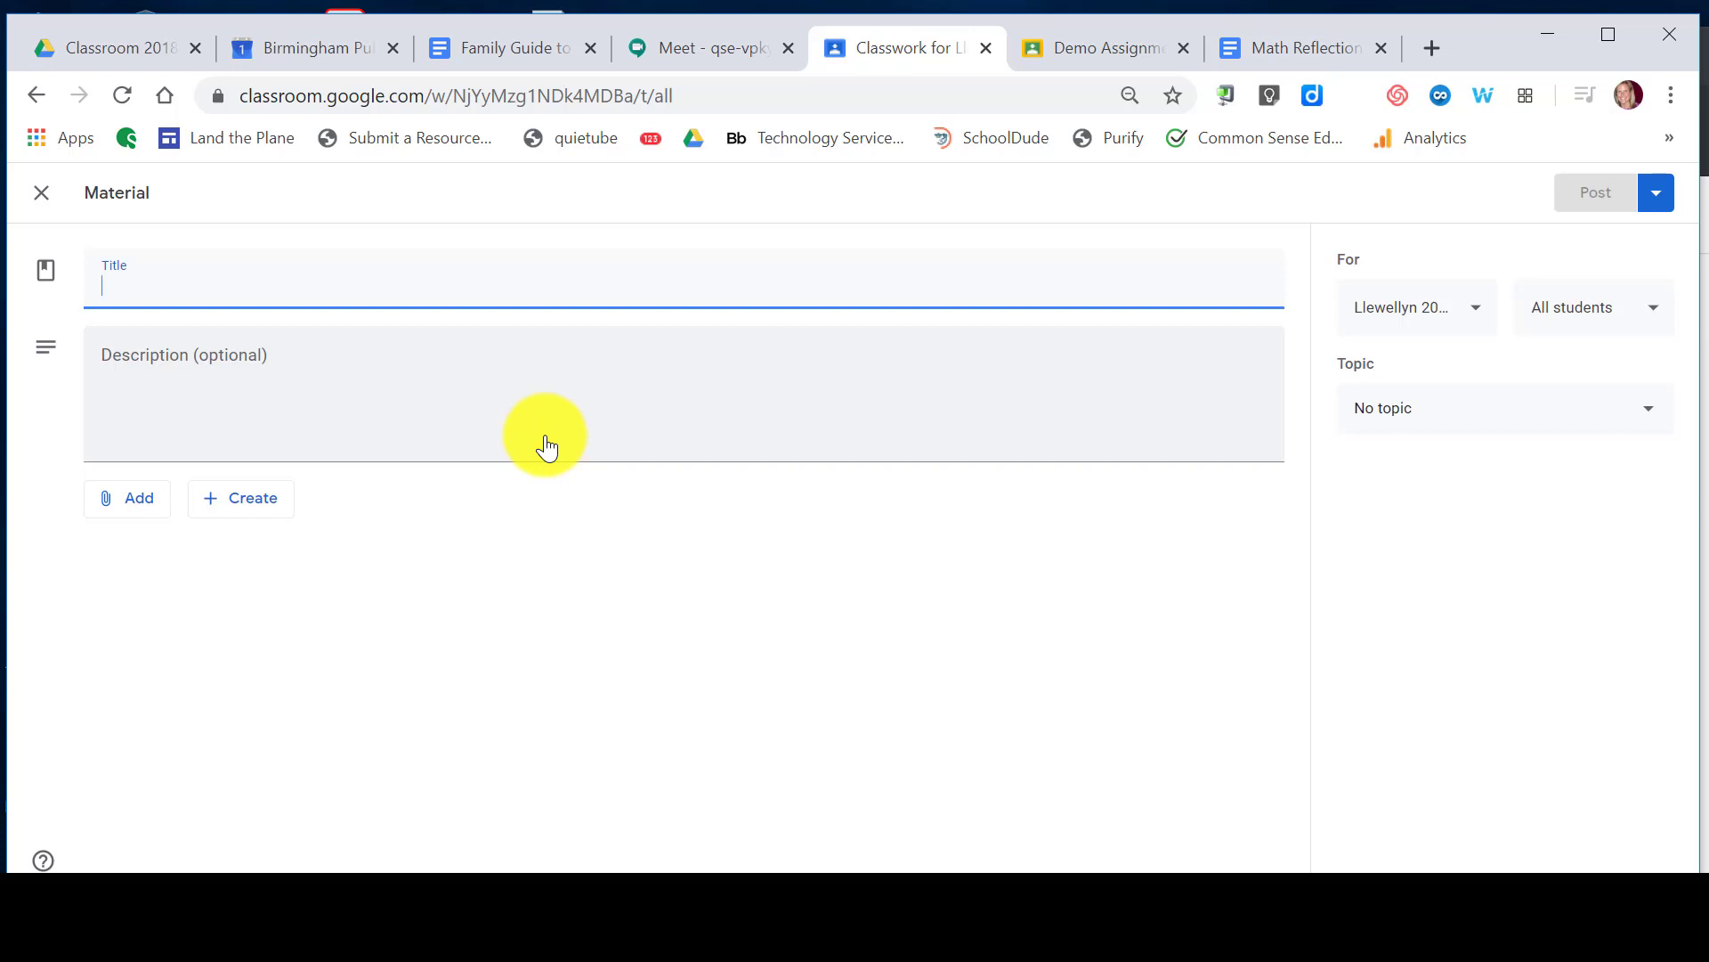
{"action": "type", "text": "Read Only"}
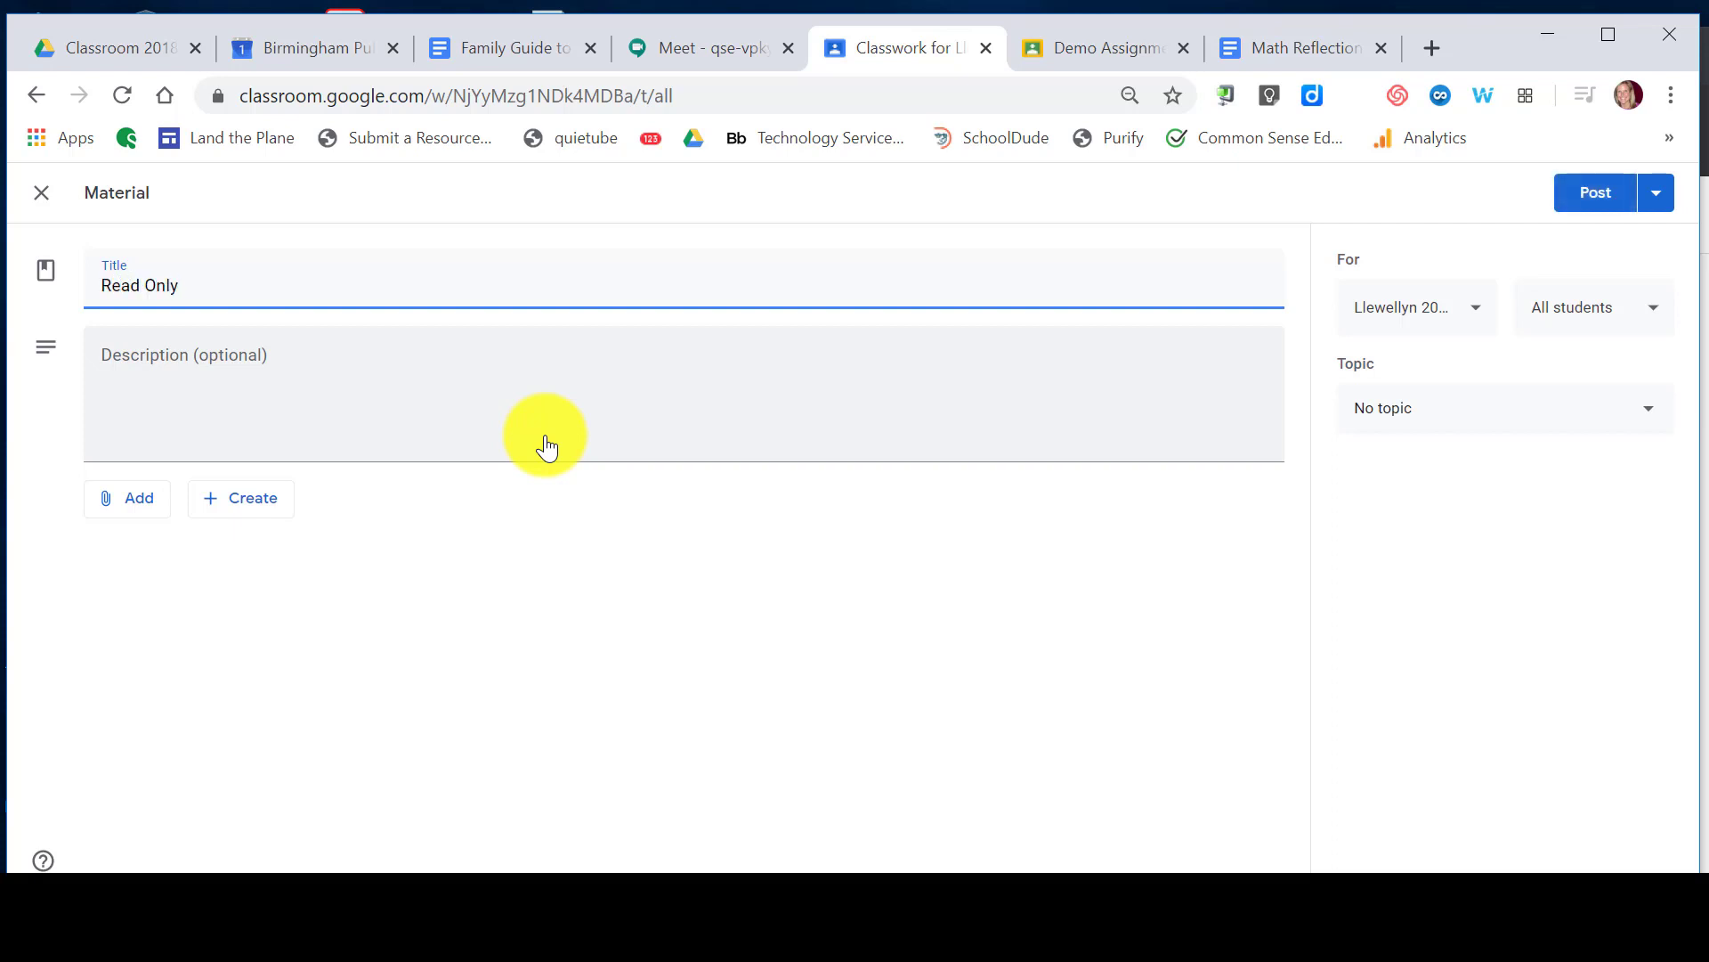
{"action": "left_click", "coordinate": [130, 503]}
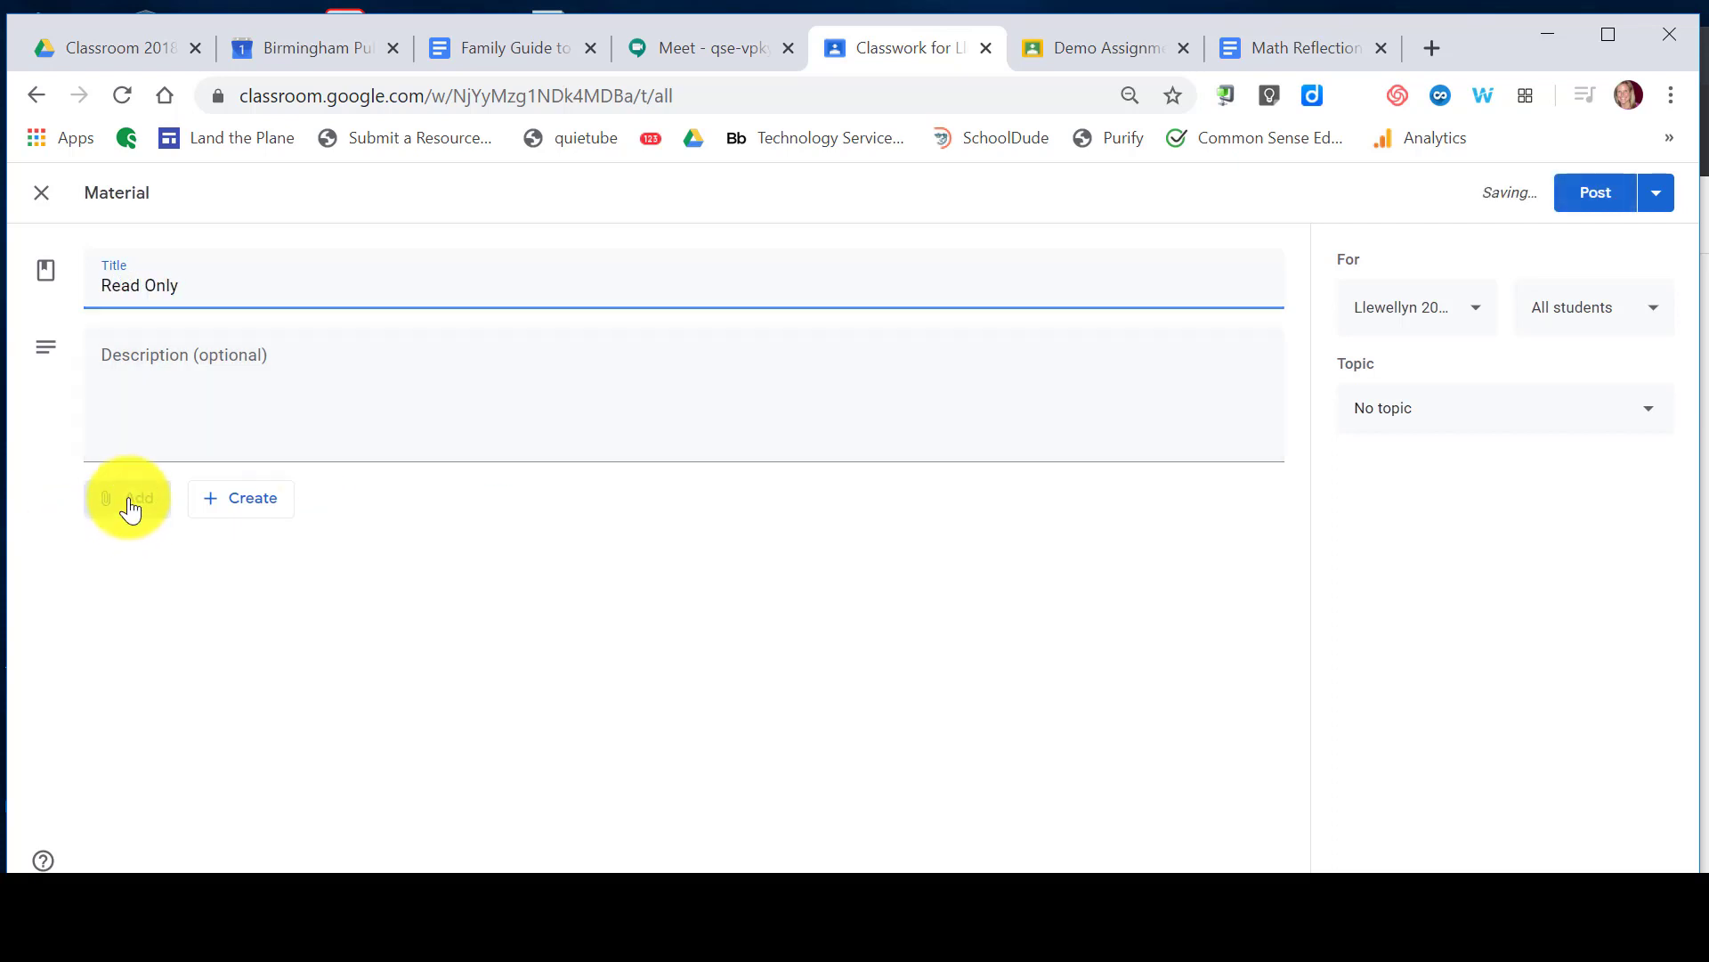
{"action": "left_click", "coordinate": [250, 506]}
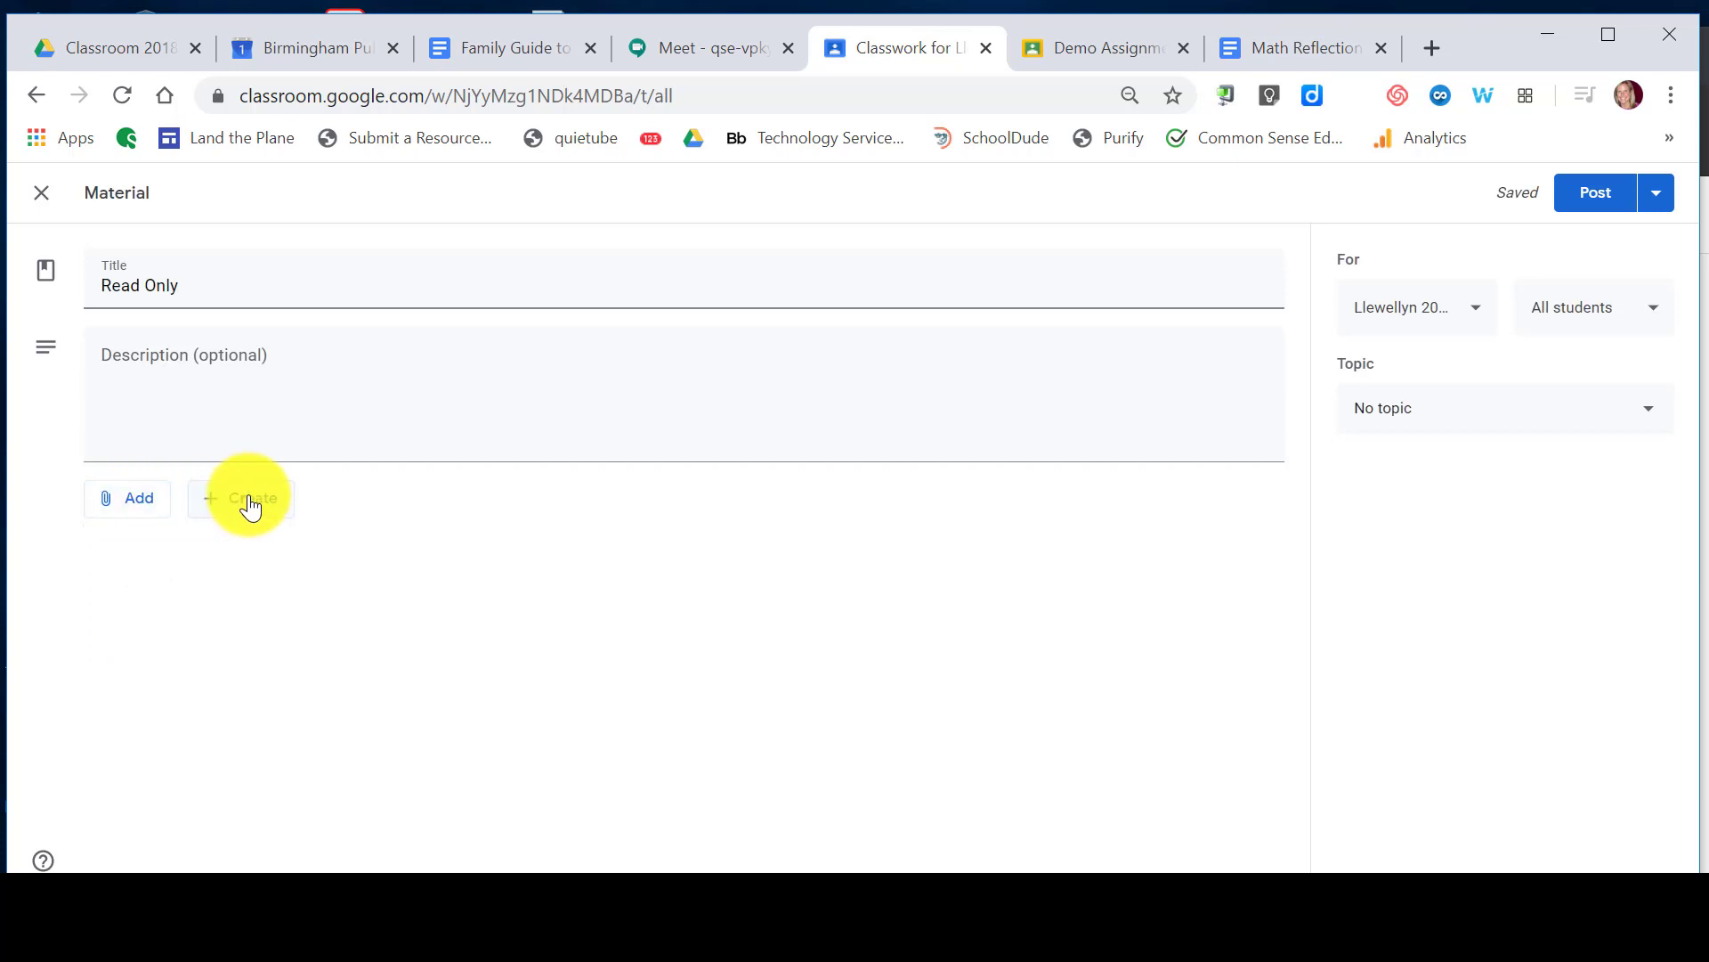
{"action": "left_click", "coordinate": [250, 506]}
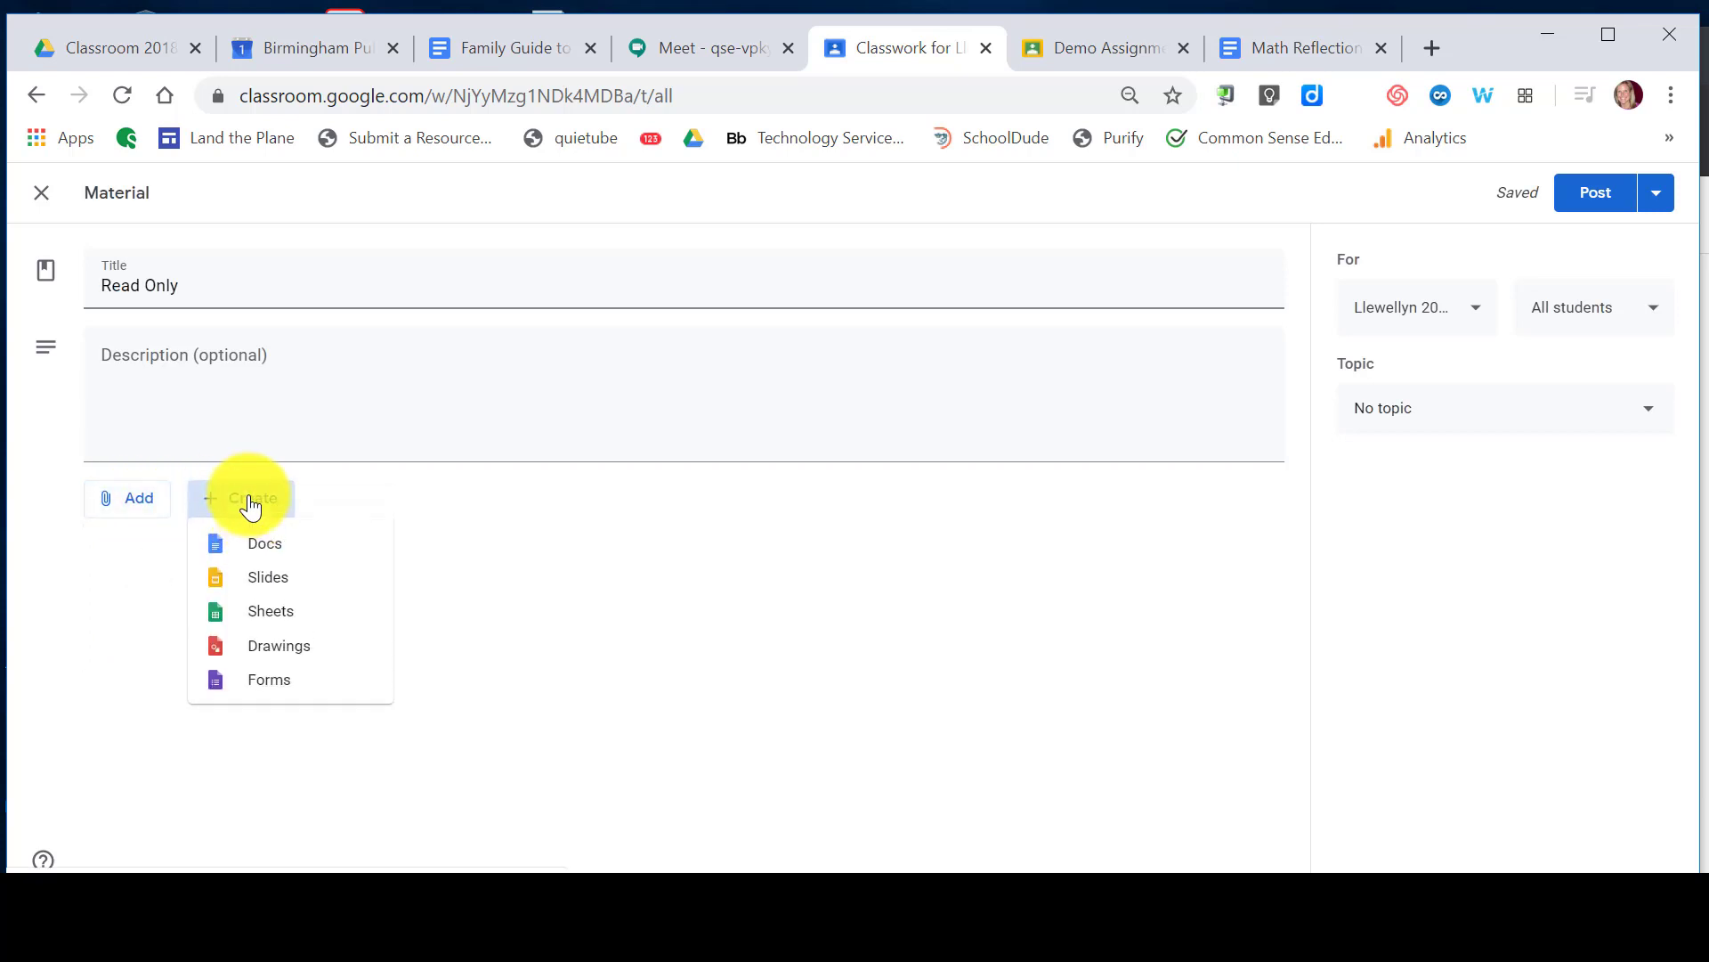
{"action": "left_click", "coordinate": [301, 365]}
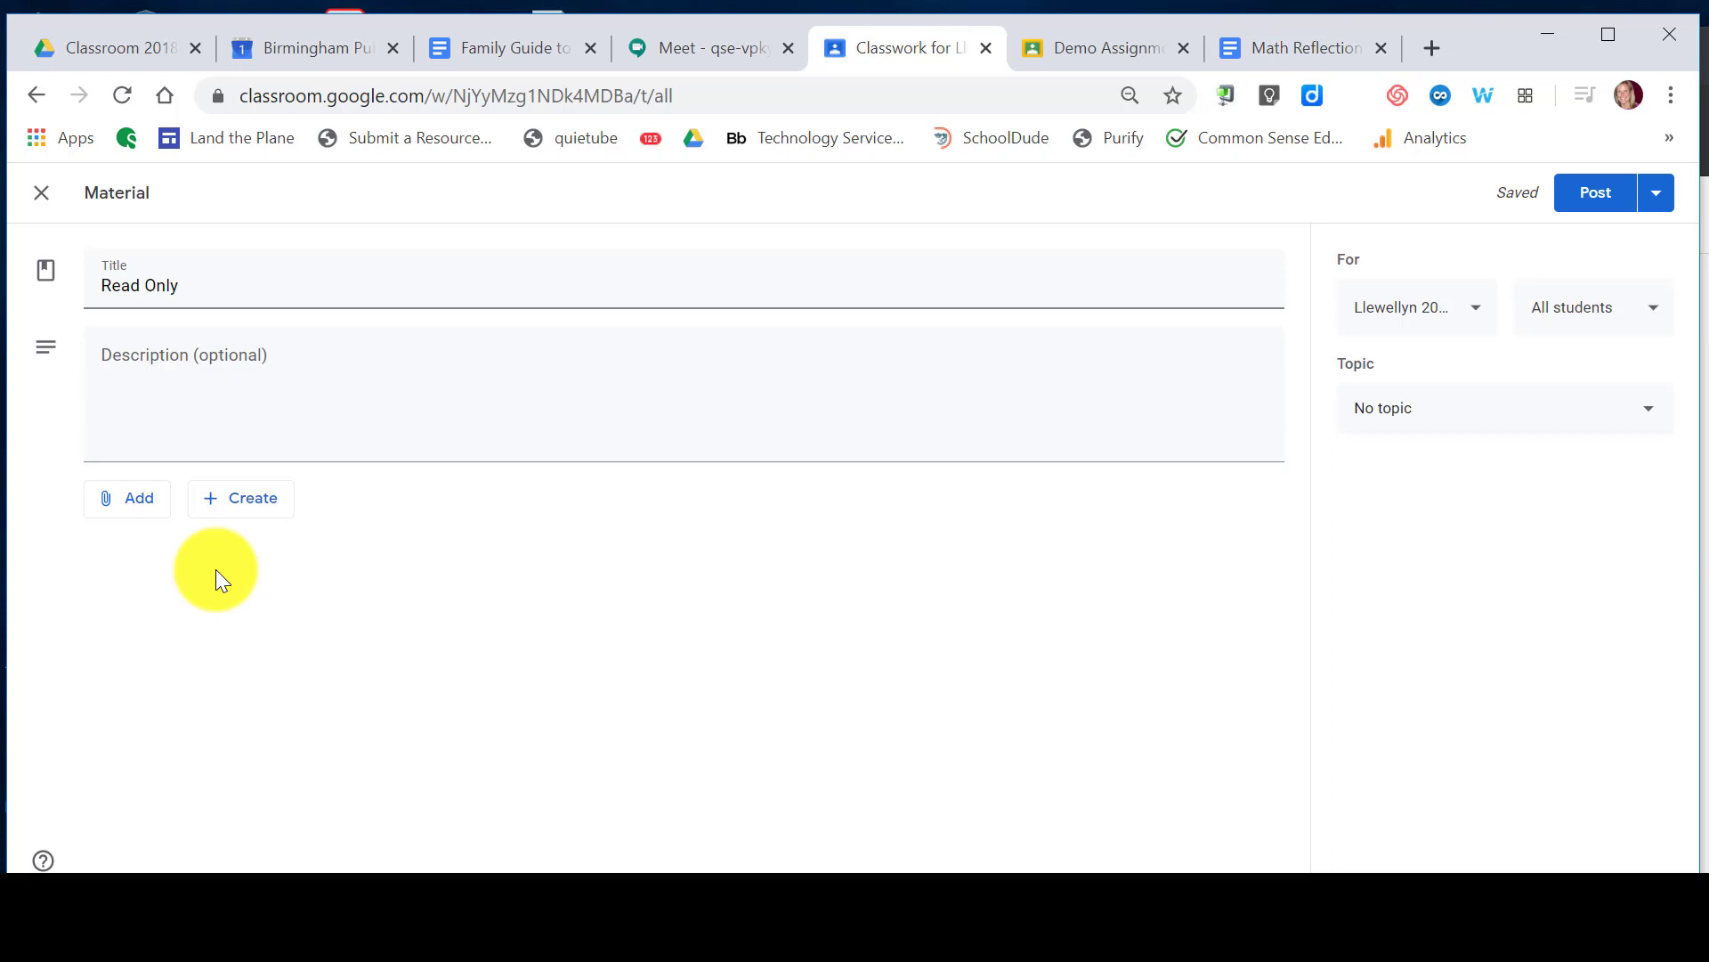
Attach a link to yahoo.com to the Read Only material
{"action": "left_click", "coordinate": [116, 508]}
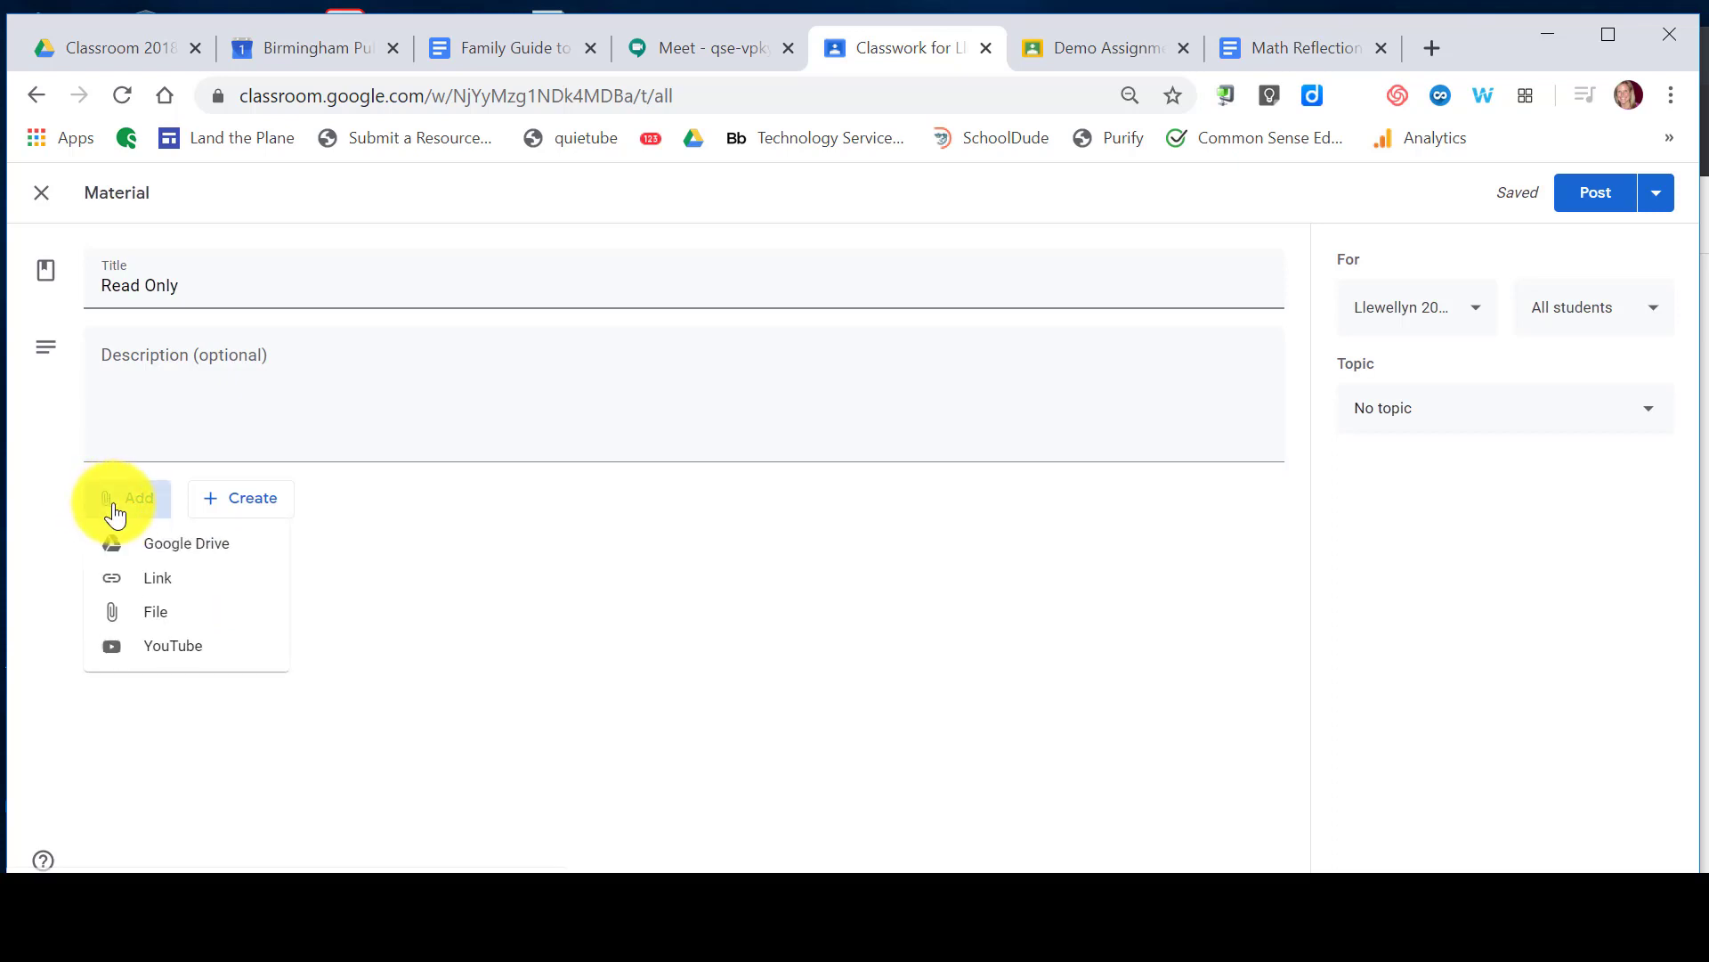
{"action": "left_click", "coordinate": [158, 580]}
{"action": "type", "text": "ya"}
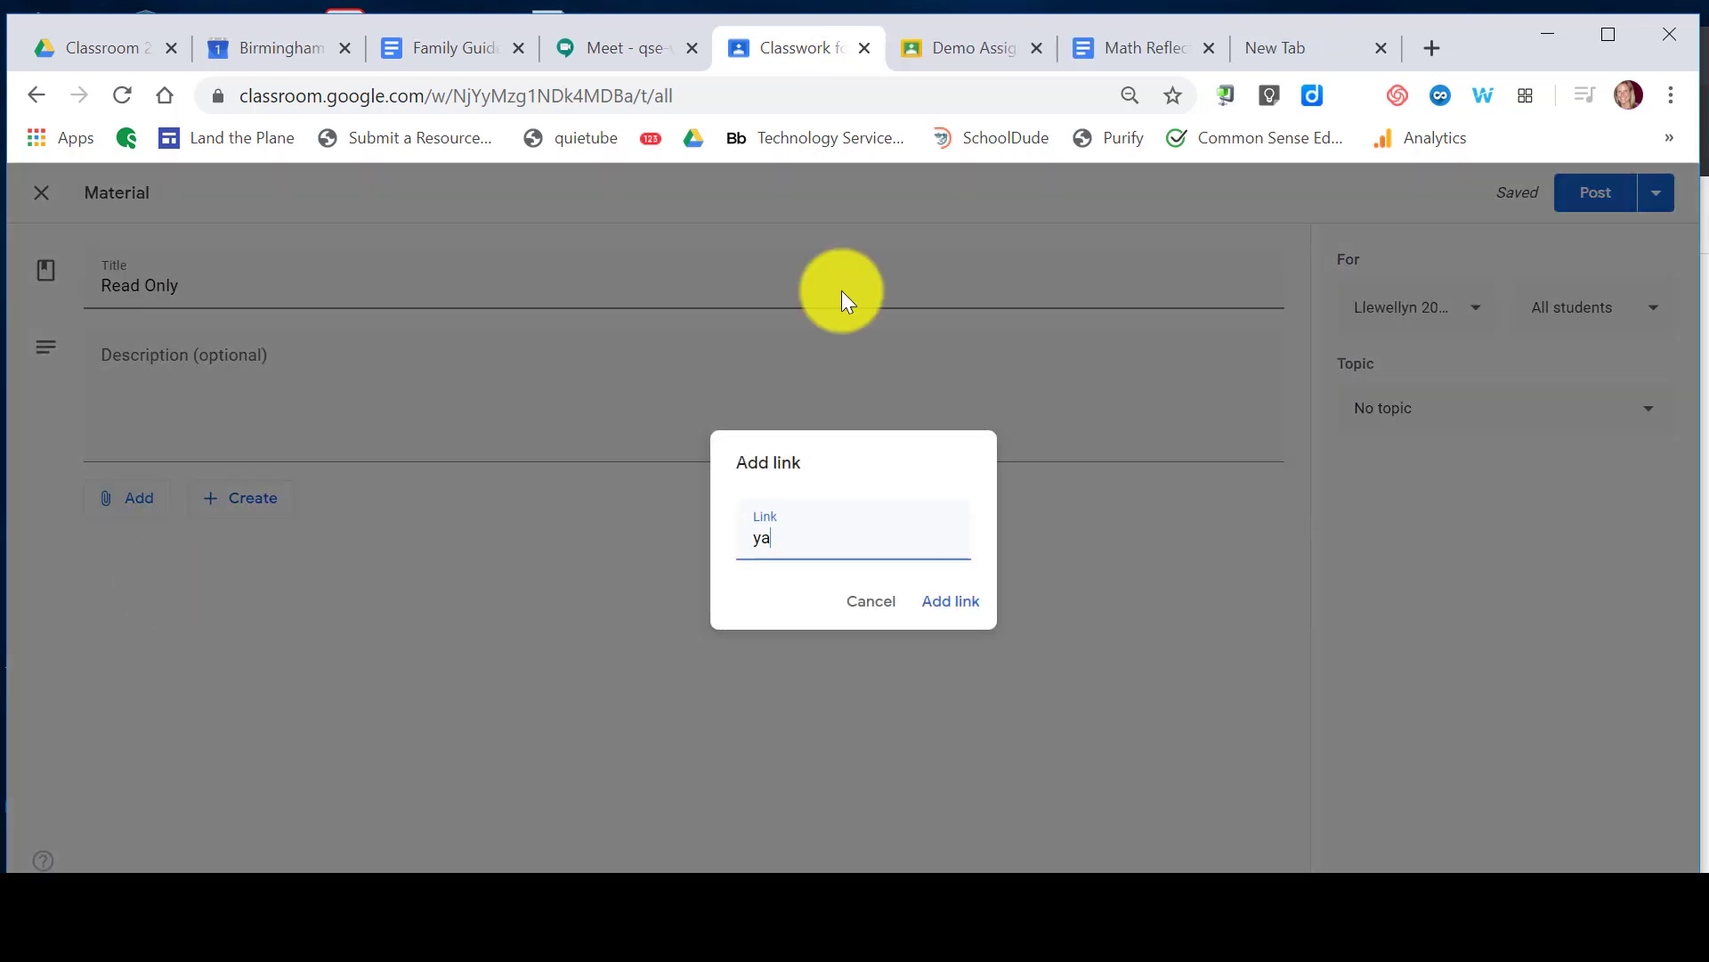
{"action": "type", "text": "hoo.com"}
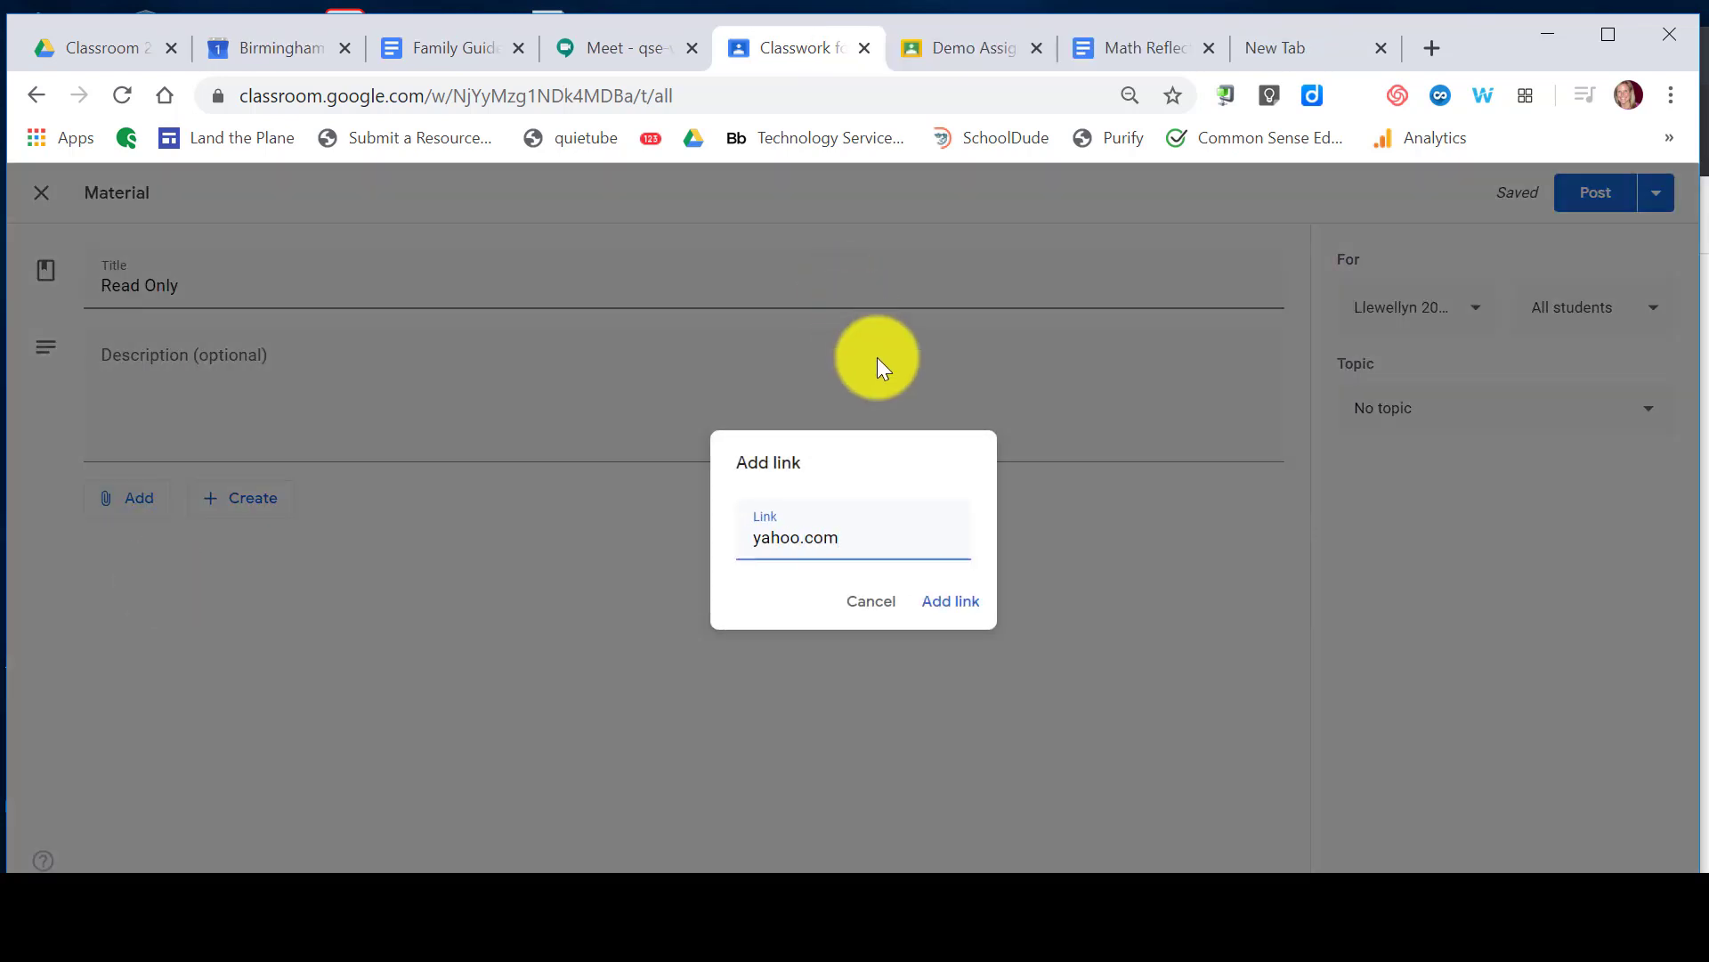
{"action": "left_click", "coordinate": [951, 606]}
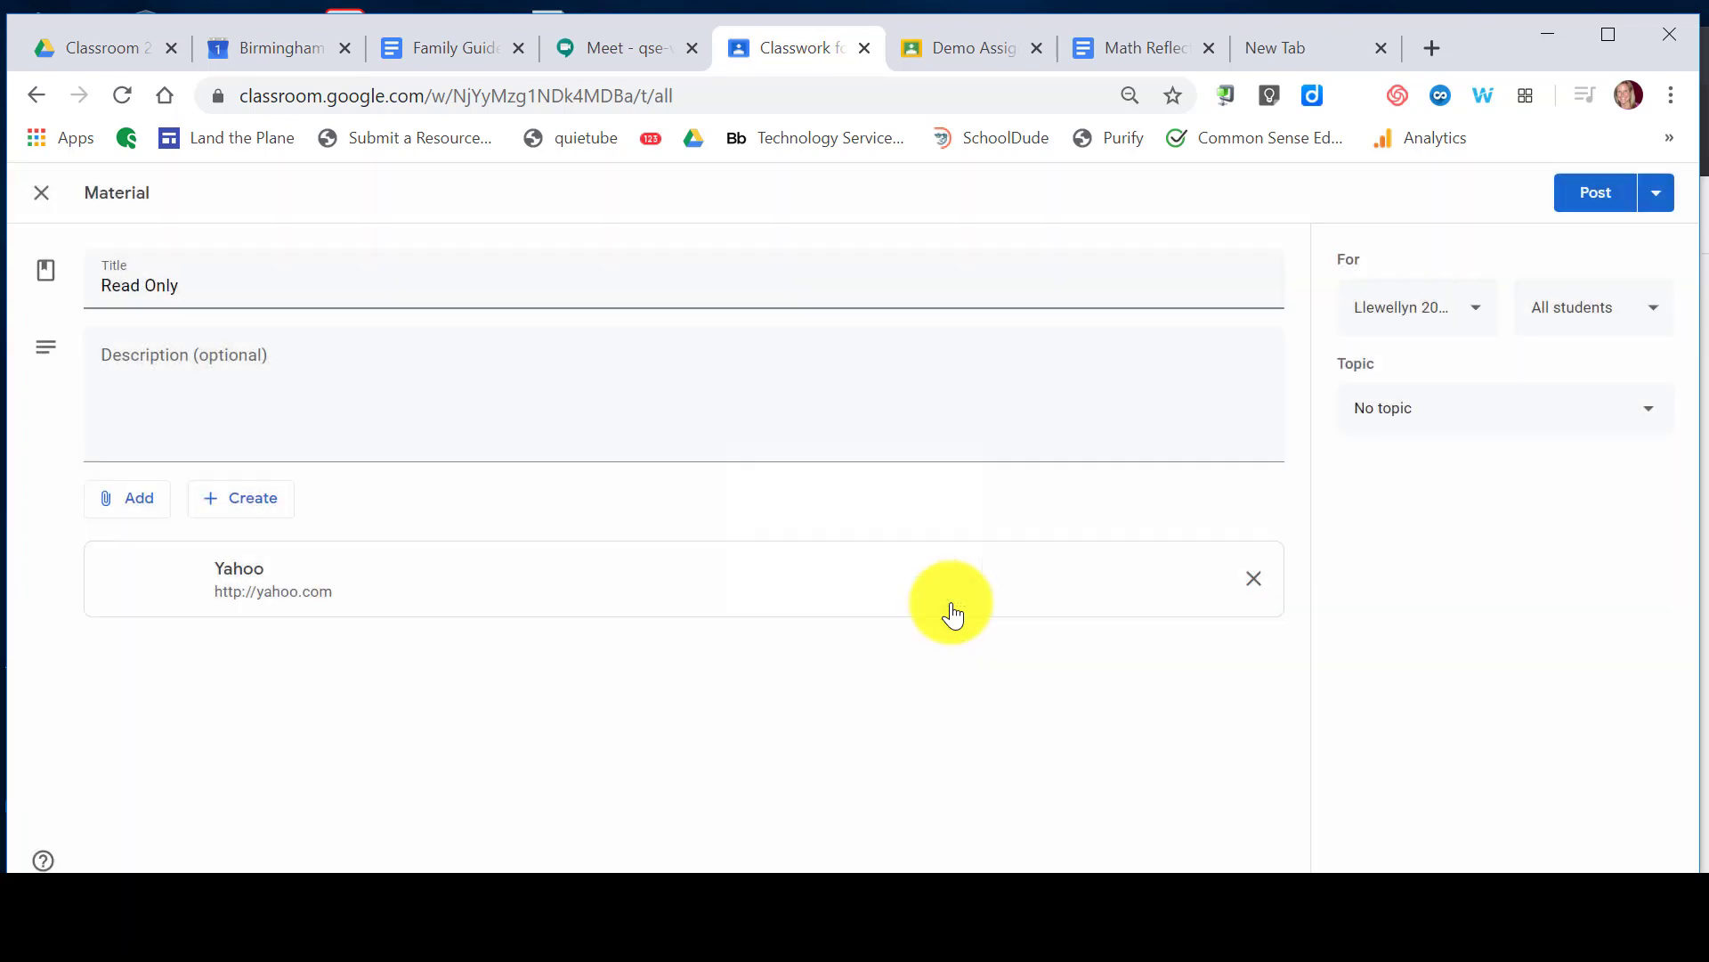
Assign the Read Only material to a new topic named "Research" and post it to the class
{"action": "left_click", "coordinate": [1404, 414]}
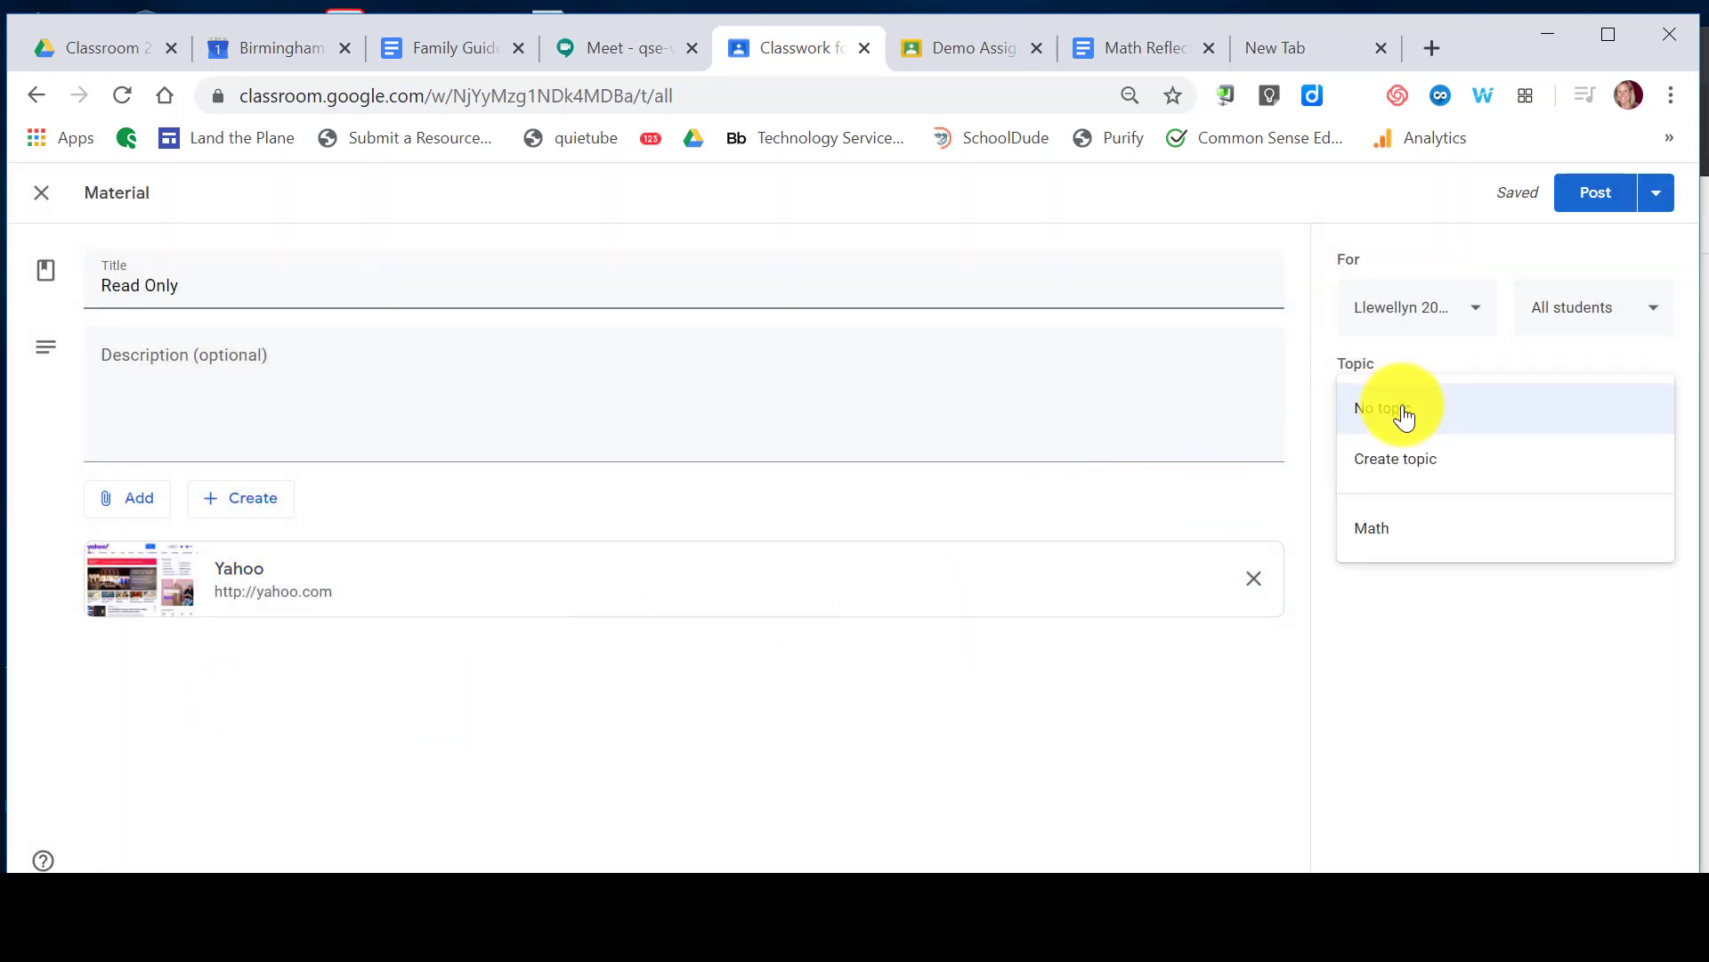
{"action": "left_click", "coordinate": [1423, 477]}
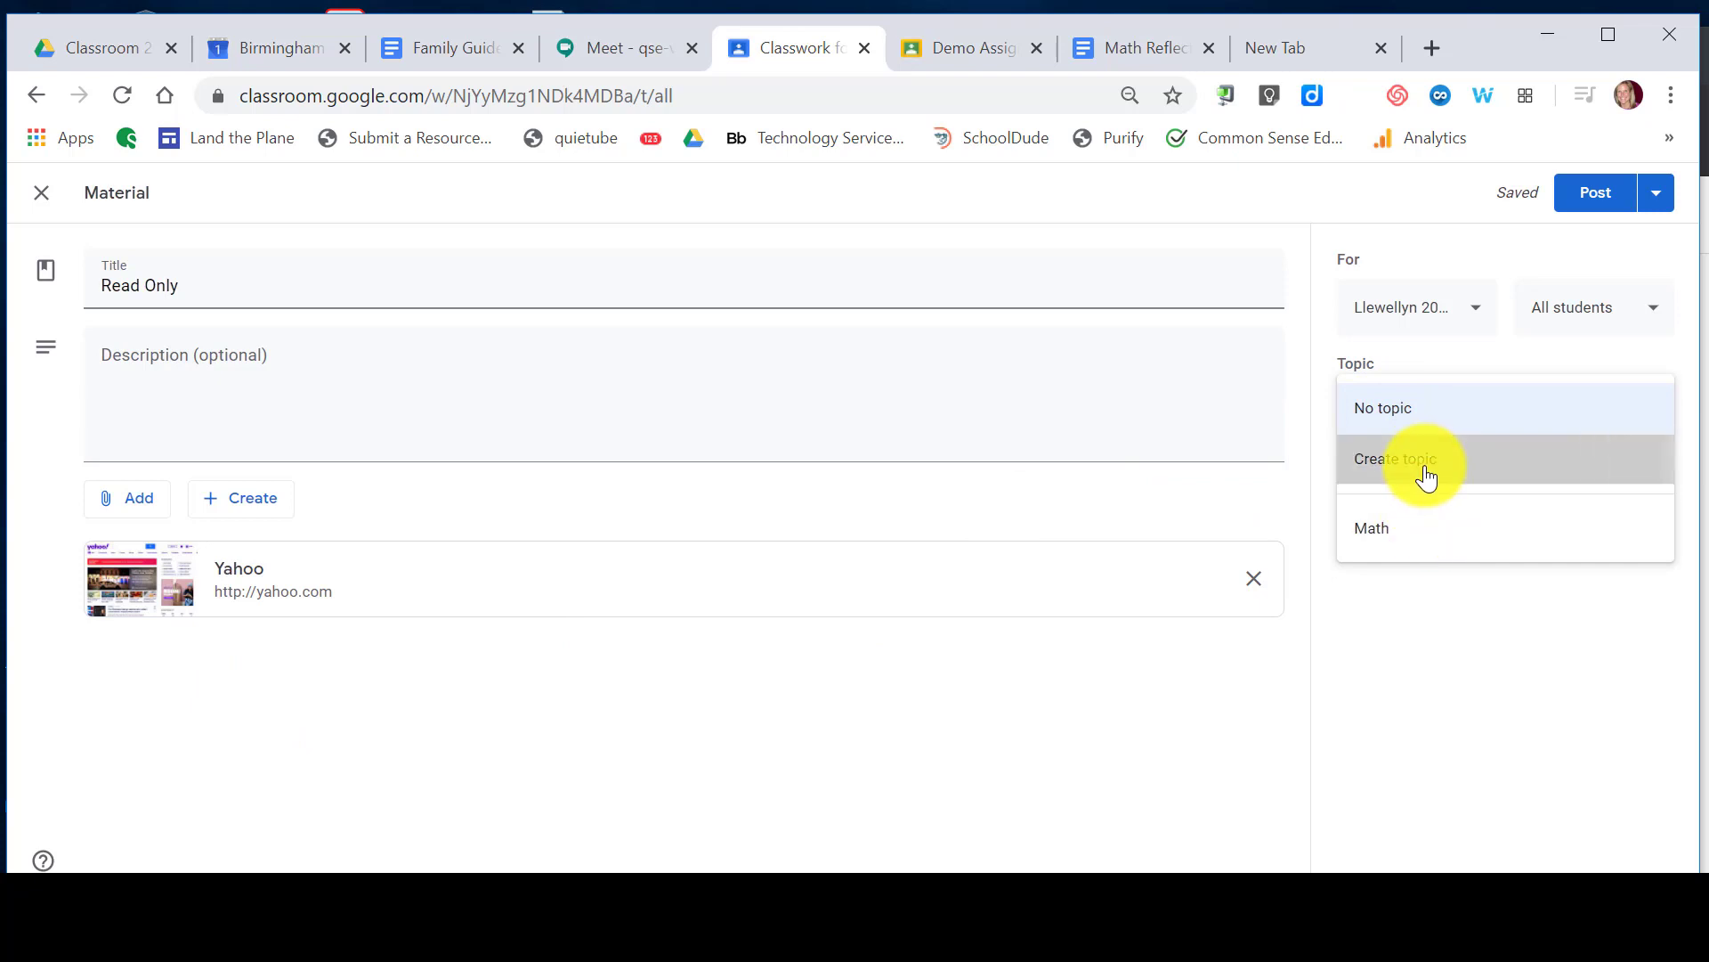
{"action": "type", "text": "Research"}
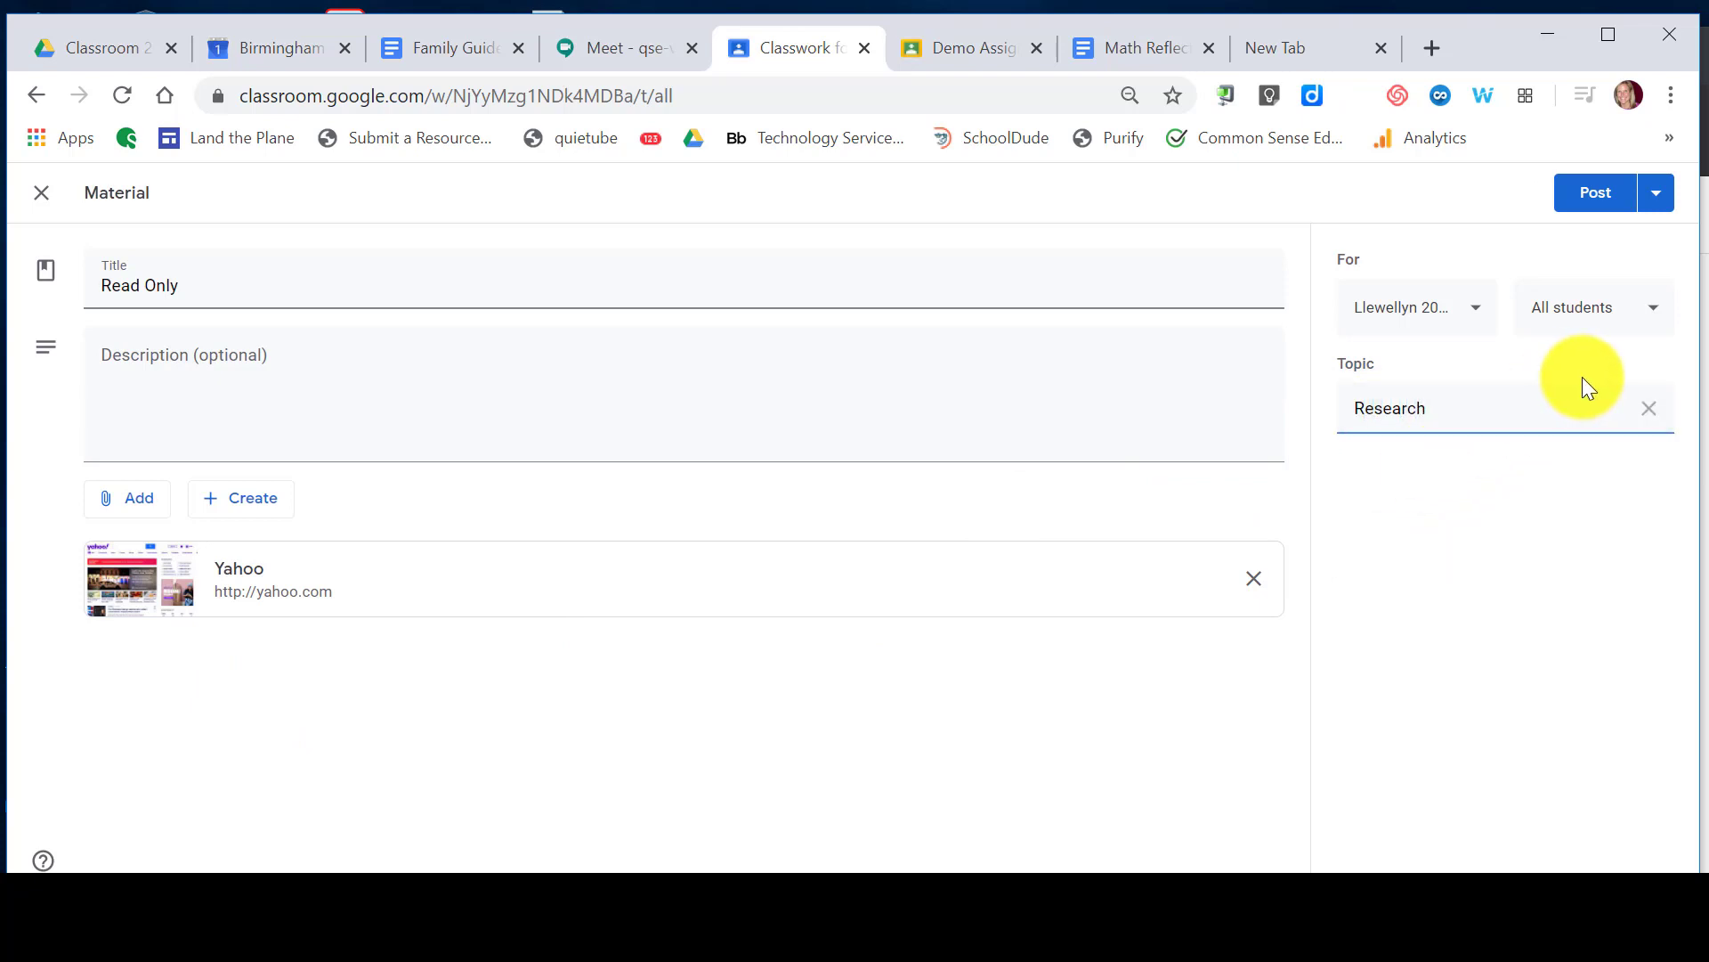
{"action": "left_click", "coordinate": [1578, 201]}
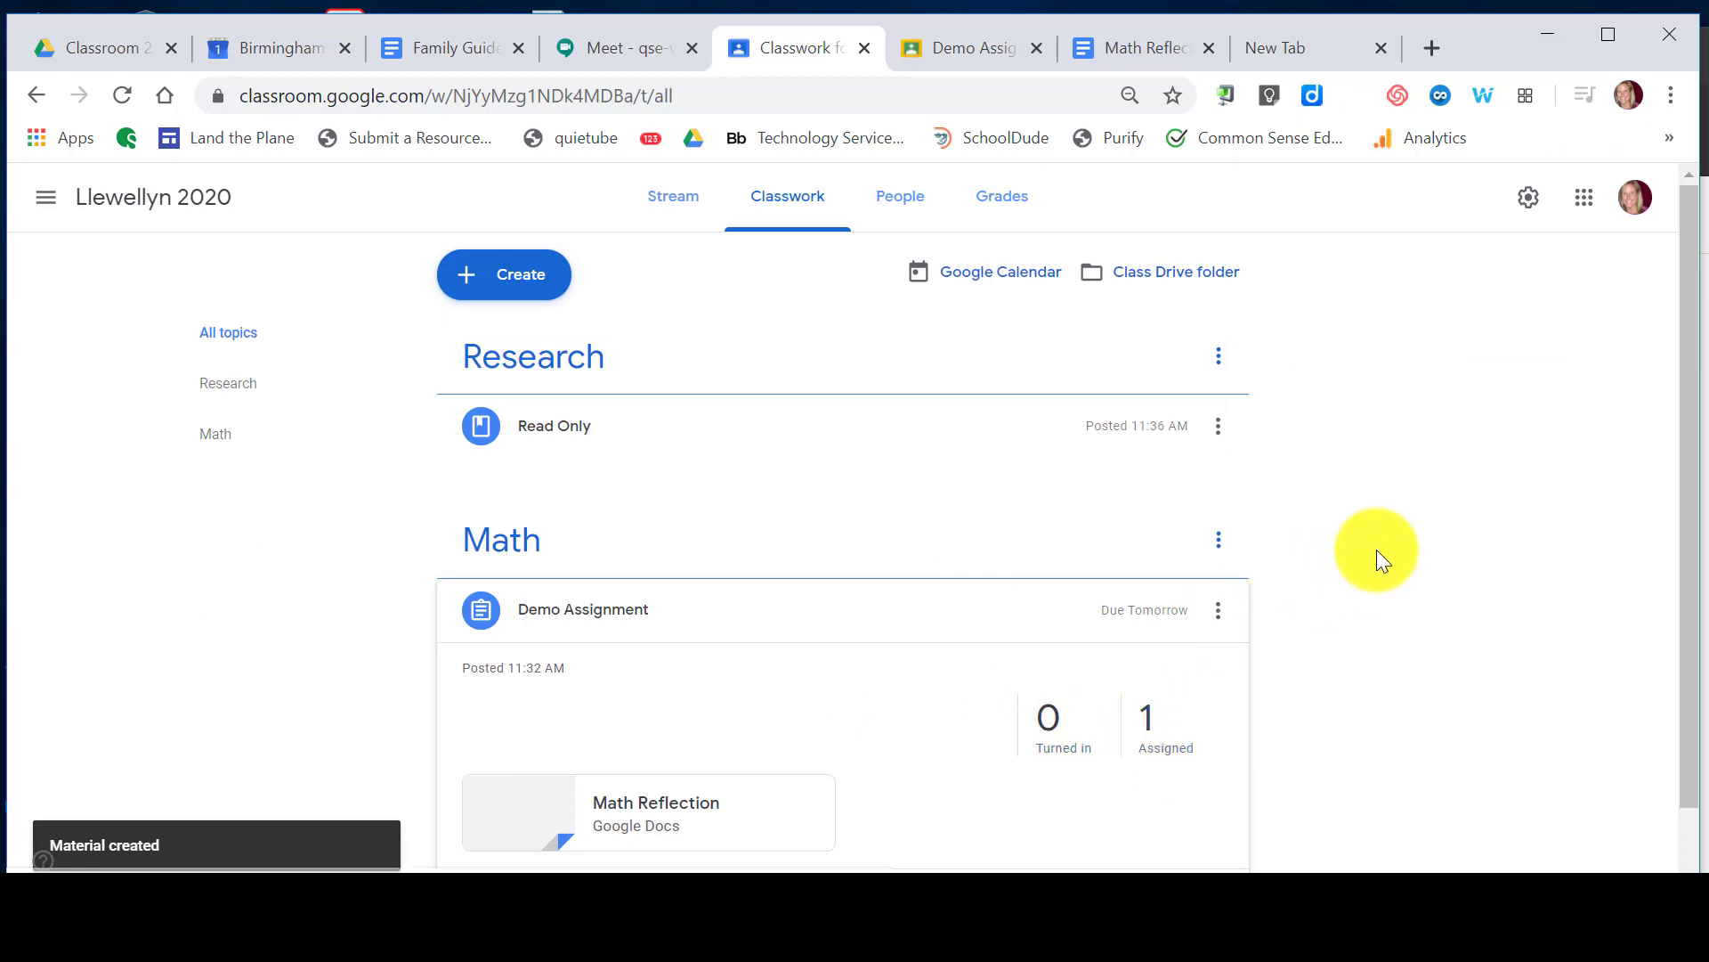
Expand the posted Read Only material, check the class stream, and return to the classwork
{"action": "left_click", "coordinate": [583, 436]}
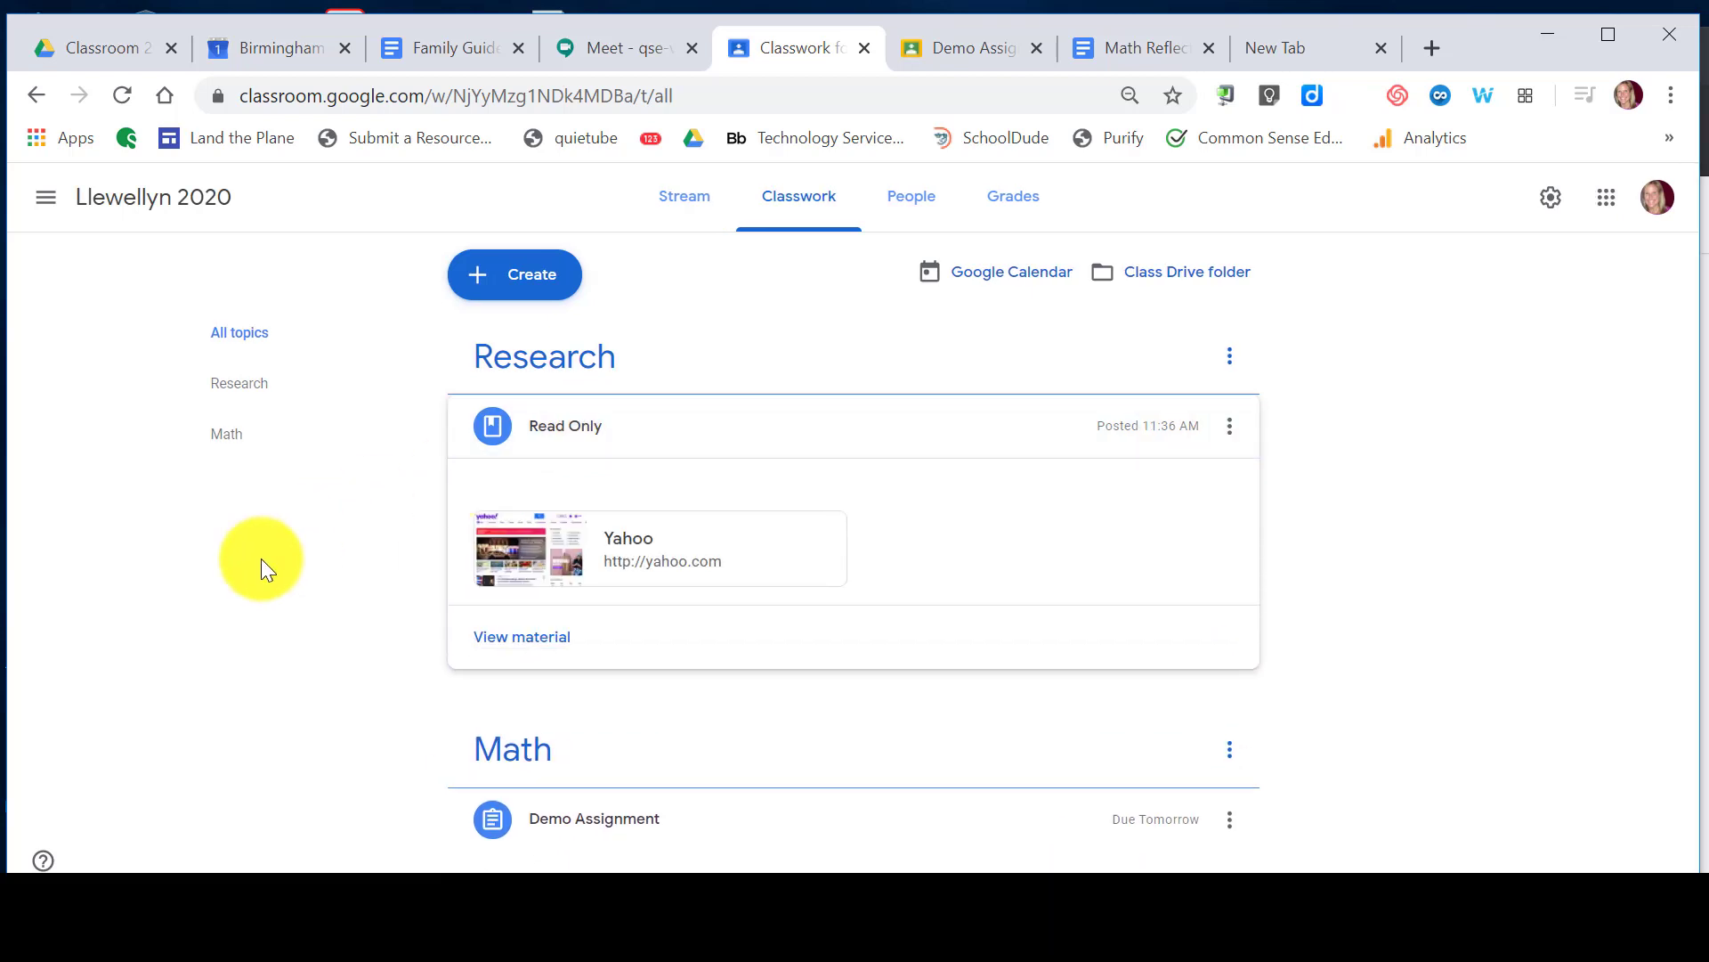
{"action": "left_click", "coordinate": [683, 218]}
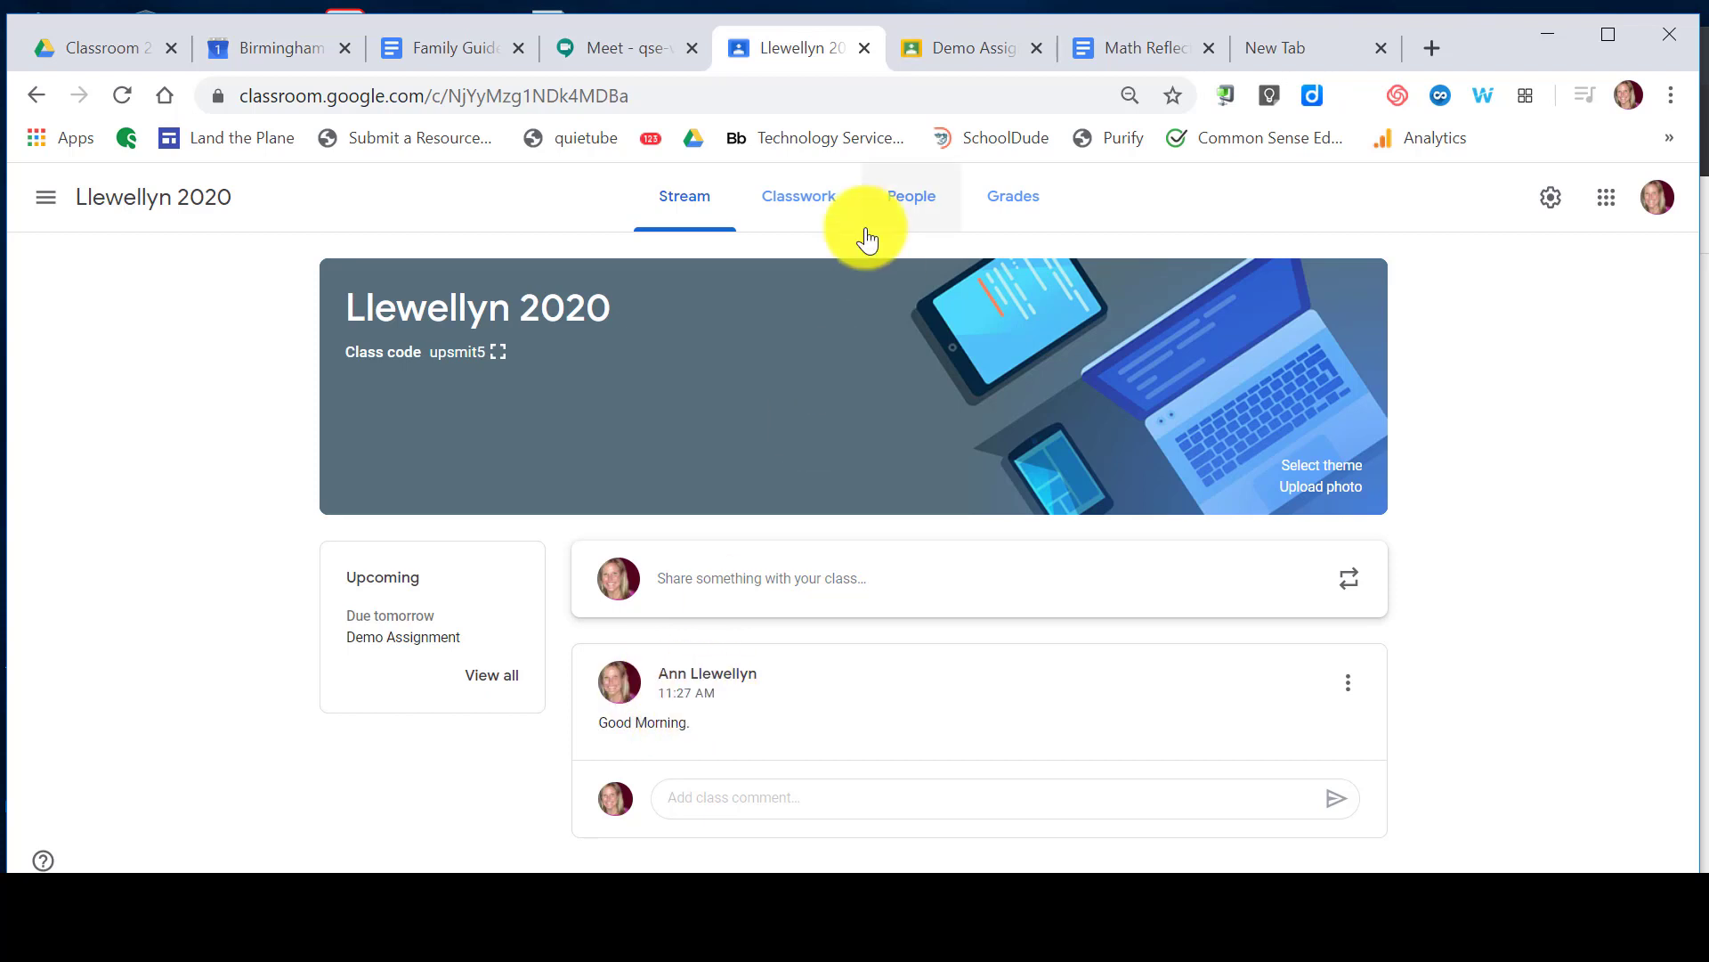
{"action": "left_click", "coordinate": [812, 203]}
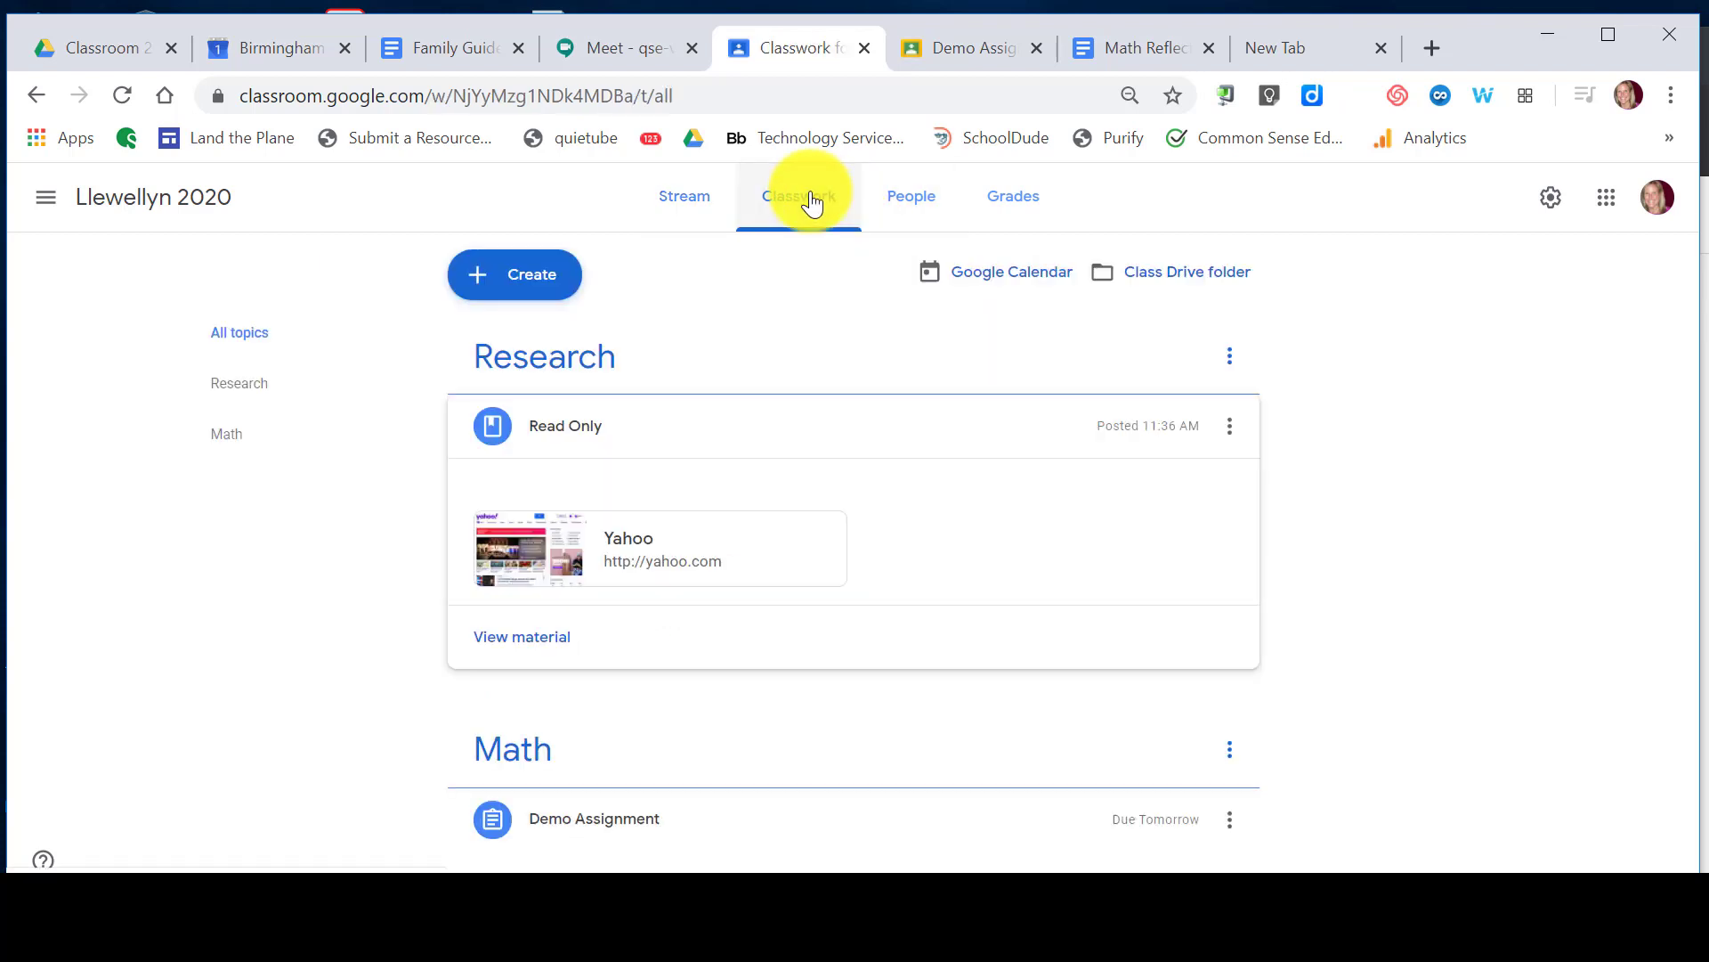
{"action": "left_click", "coordinate": [538, 281]}
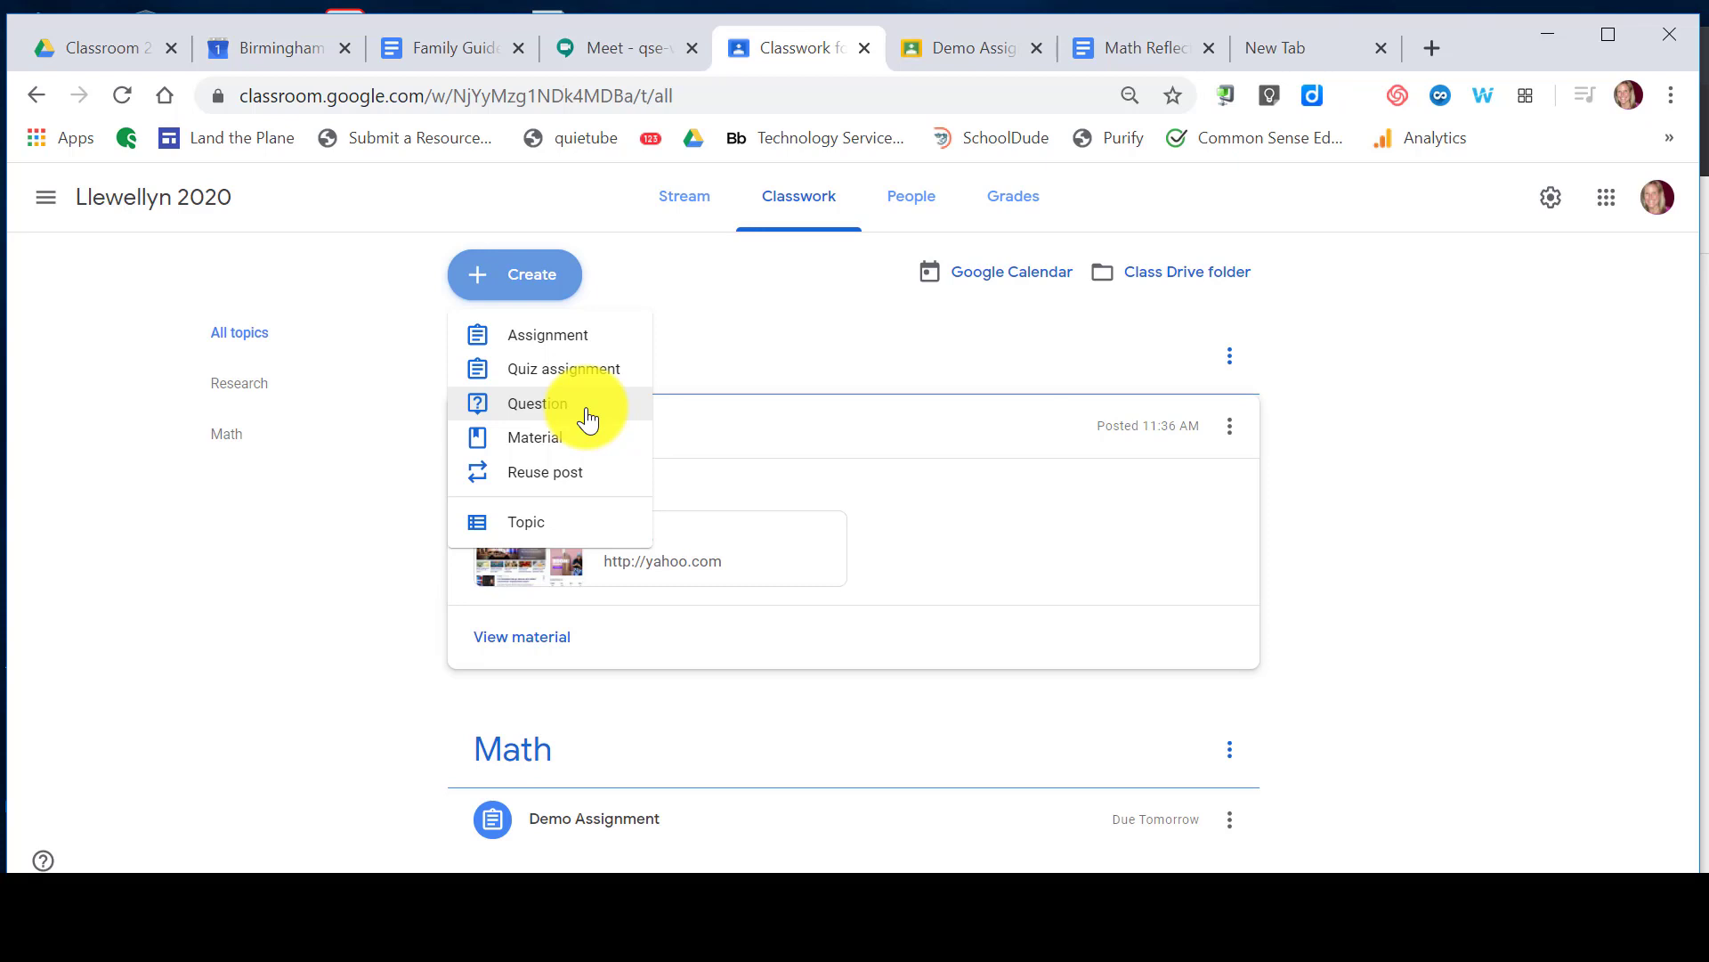
{"action": "left_click", "coordinate": [347, 543]}
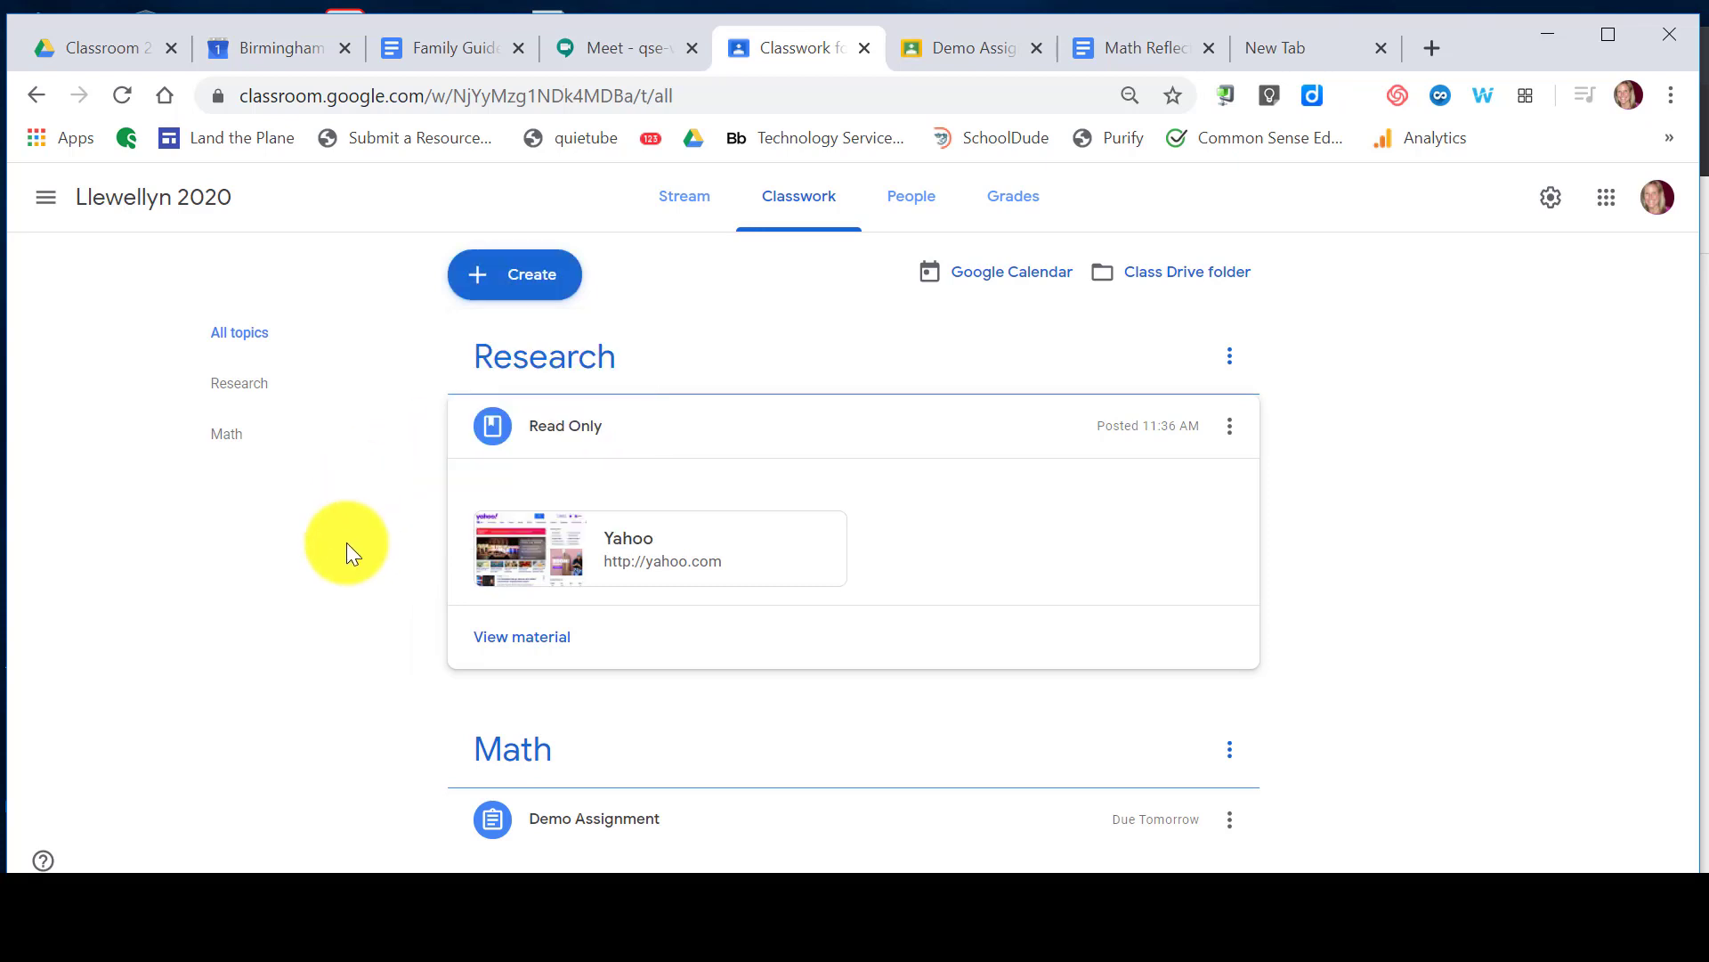